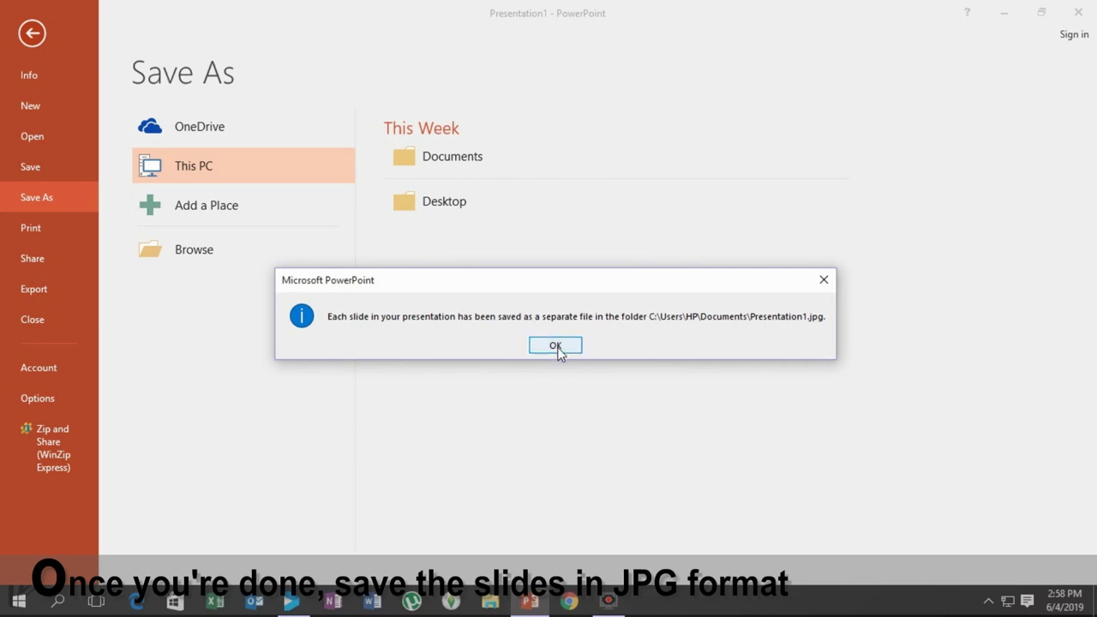
Dismiss the slide export message and close the presentation, saving its changes.
left_click(555, 346)
left_click(1081, 16)
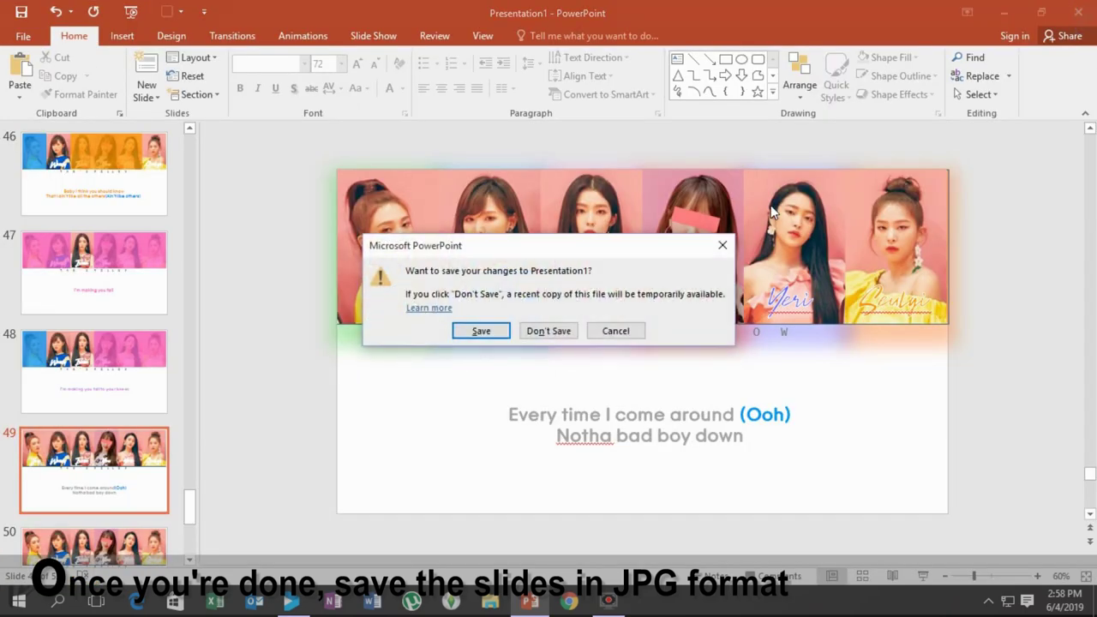
left_click(483, 328)
left_click(411, 357)
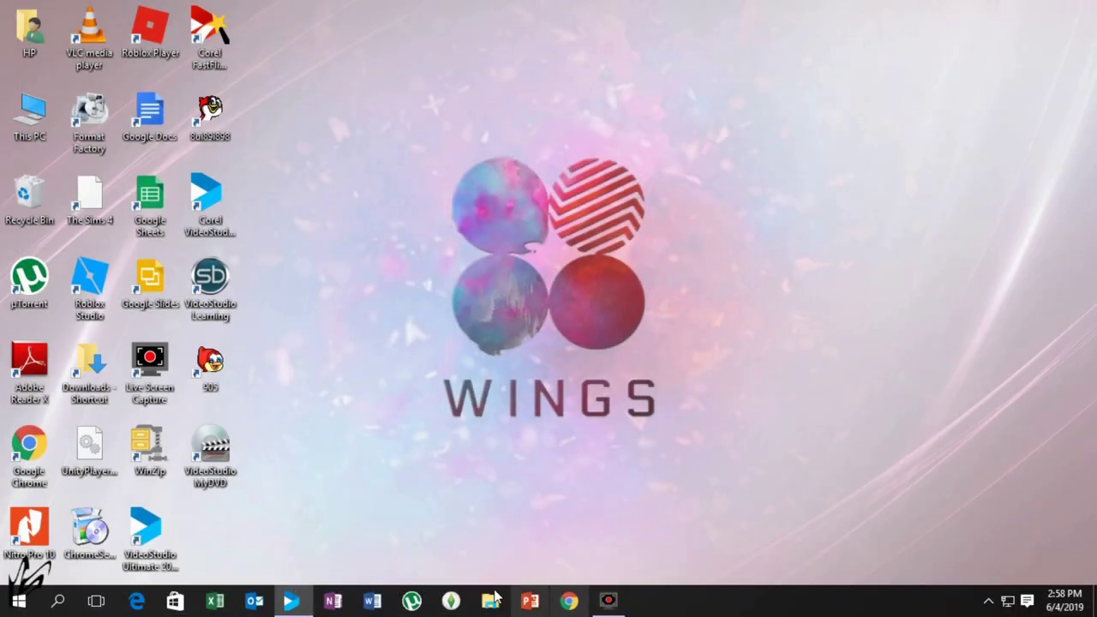
Switch to Corel VideoStudio and show the existing Folder media collection in the Edit workspace.
left_click_drag(288, 601, 612, 604)
left_click(610, 604)
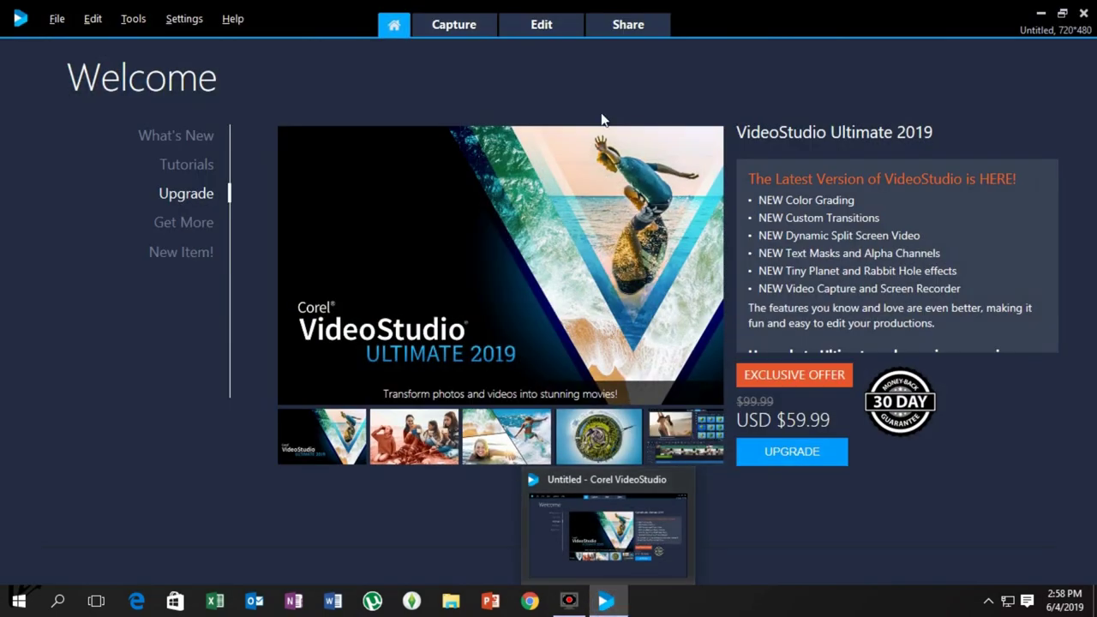
left_click(544, 25)
left_click(499, 171)
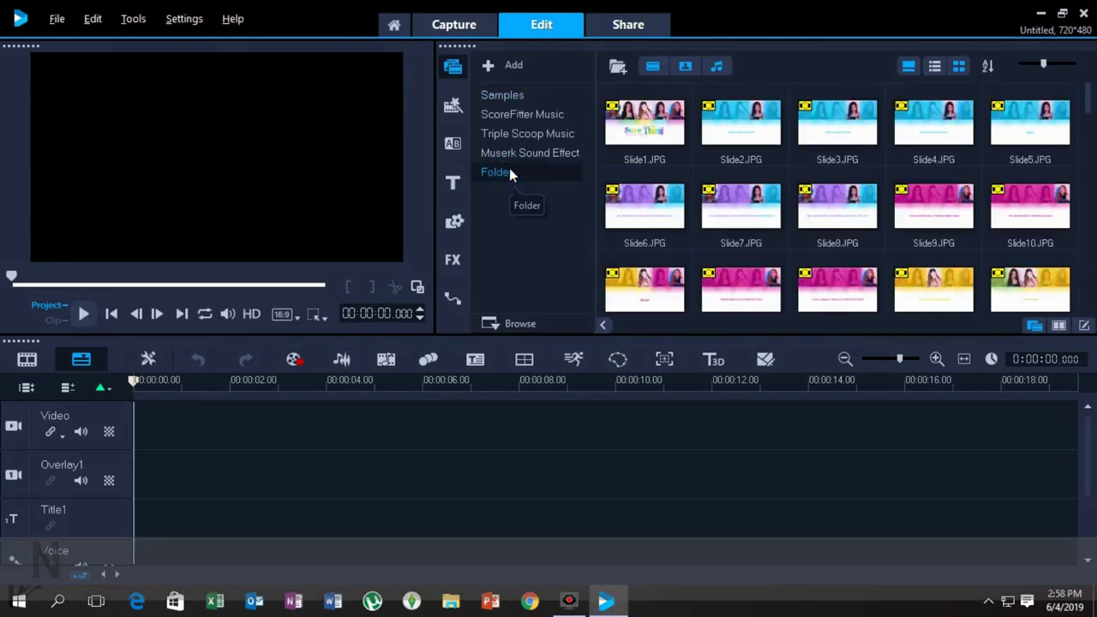
Add a new folder to the media library.
left_click(617, 66)
left_click(763, 93)
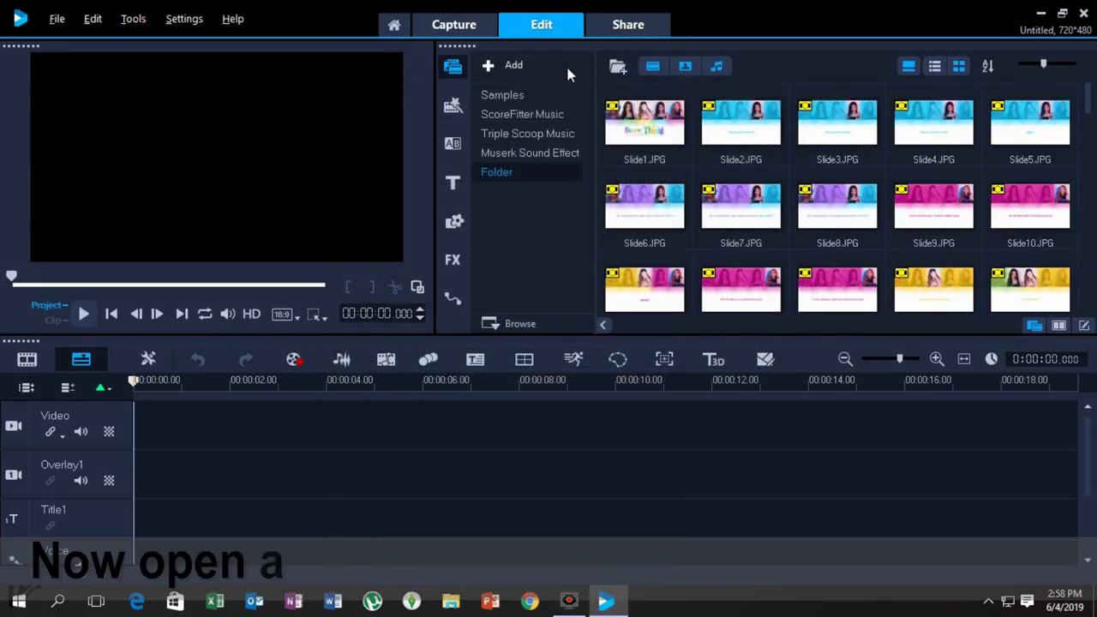
left_click(566, 68)
Import all exported slide images from the Presentation1 folder in Documents into the new library folder.
left_click(626, 71)
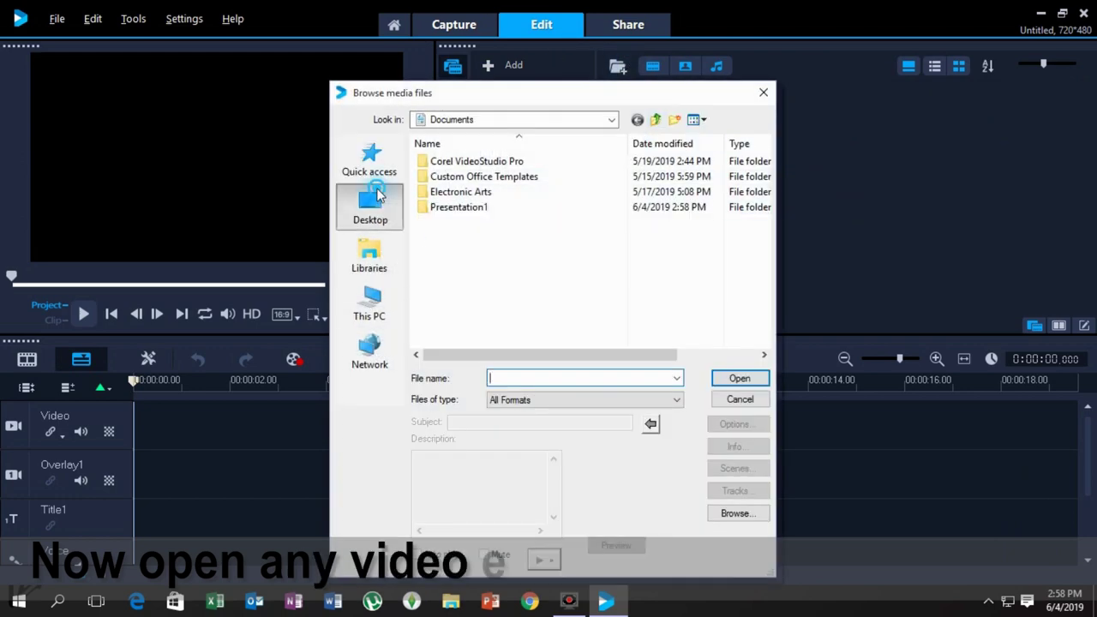
left_click(369, 305)
double_click(458, 201)
double_click(458, 206)
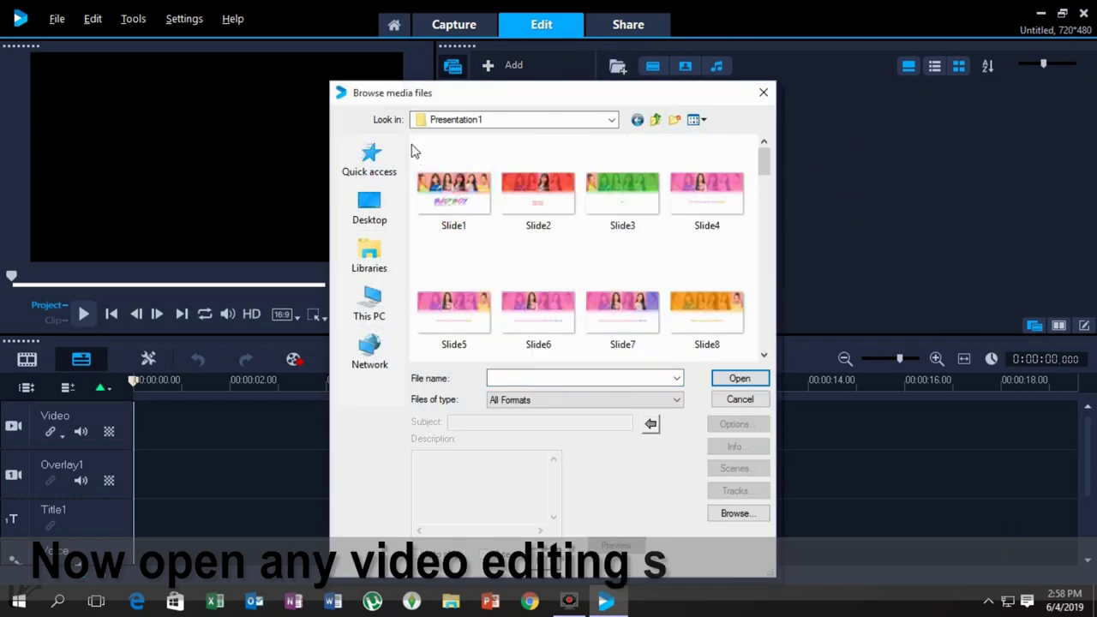
left_click_drag(416, 152, 859, 412)
left_click(751, 375)
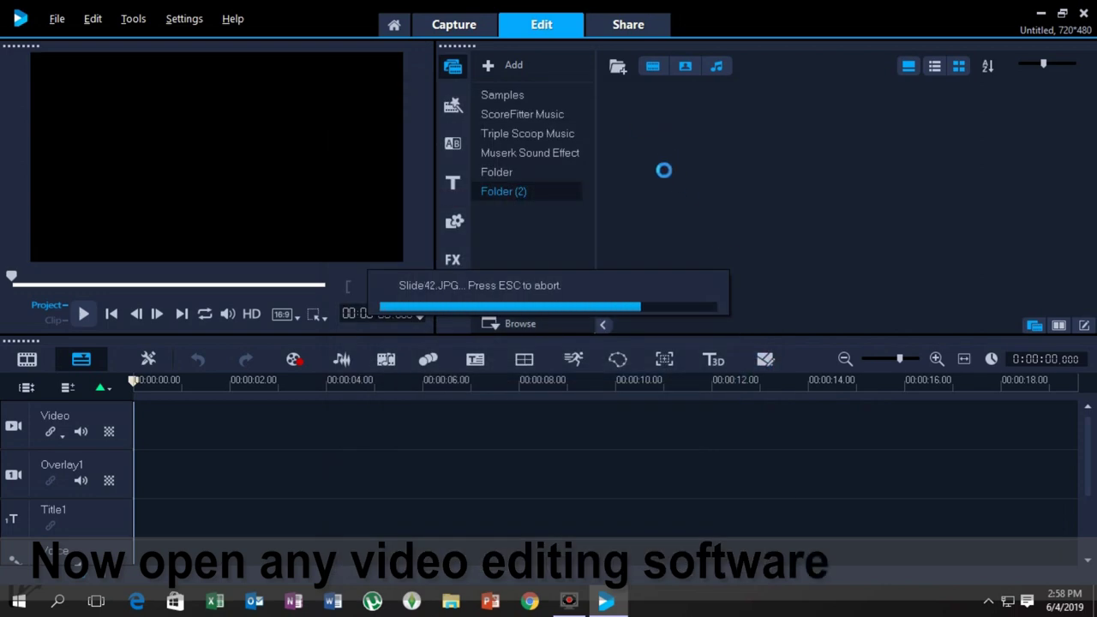
Import the song file REDVEL~1.MP3 into the same library folder as the slides.
left_click(617, 66)
scroll(554, 248, "down", 10)
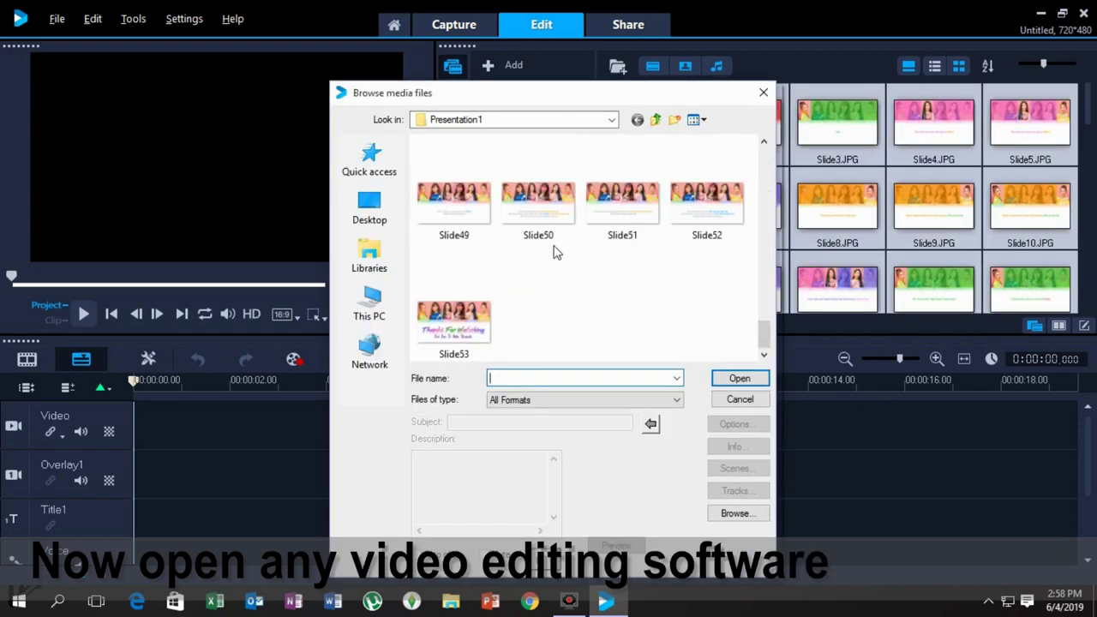
left_click(369, 304)
double_click(485, 252)
double_click(533, 324)
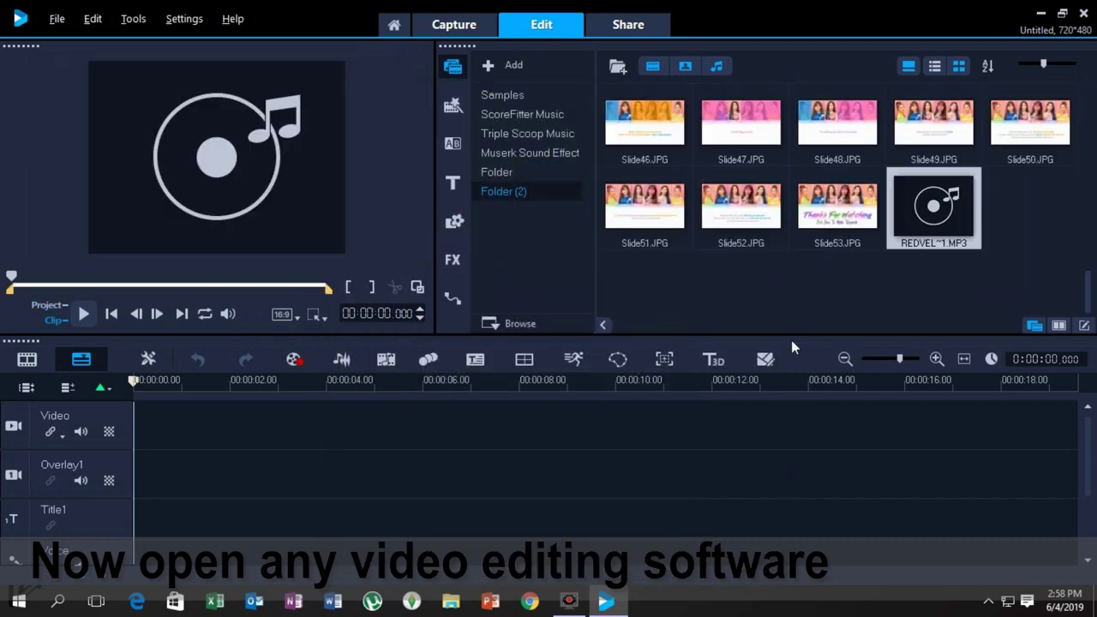
Insert the song REDVEL~1.MP3 on Music Track #1, starting at the beginning of the timeline.
left_click(192, 469)
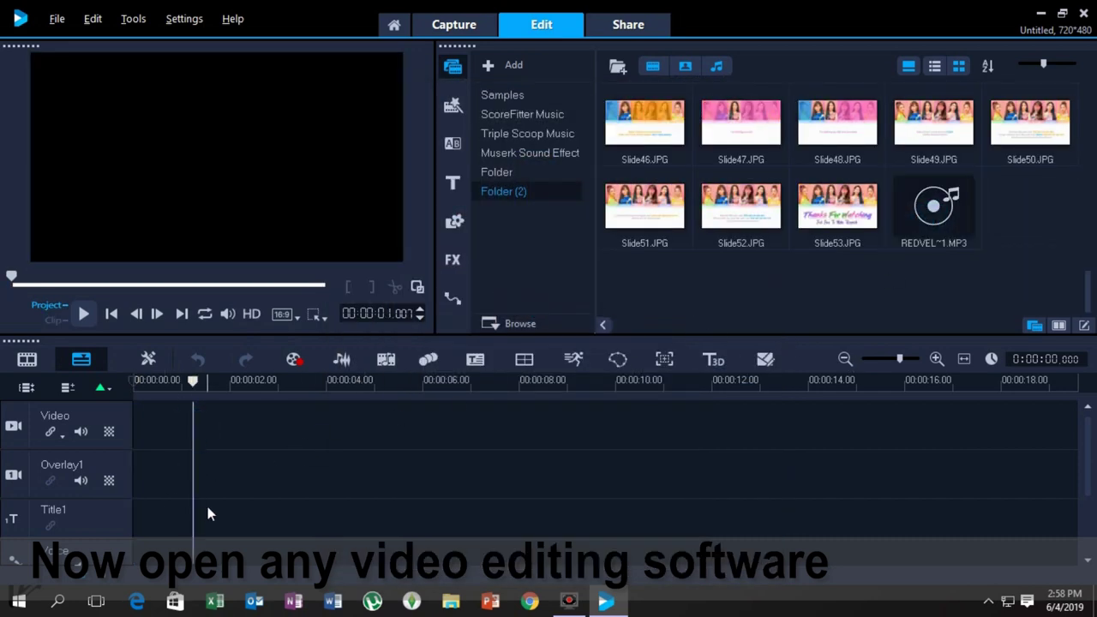
left_click_drag(193, 381, 133, 381)
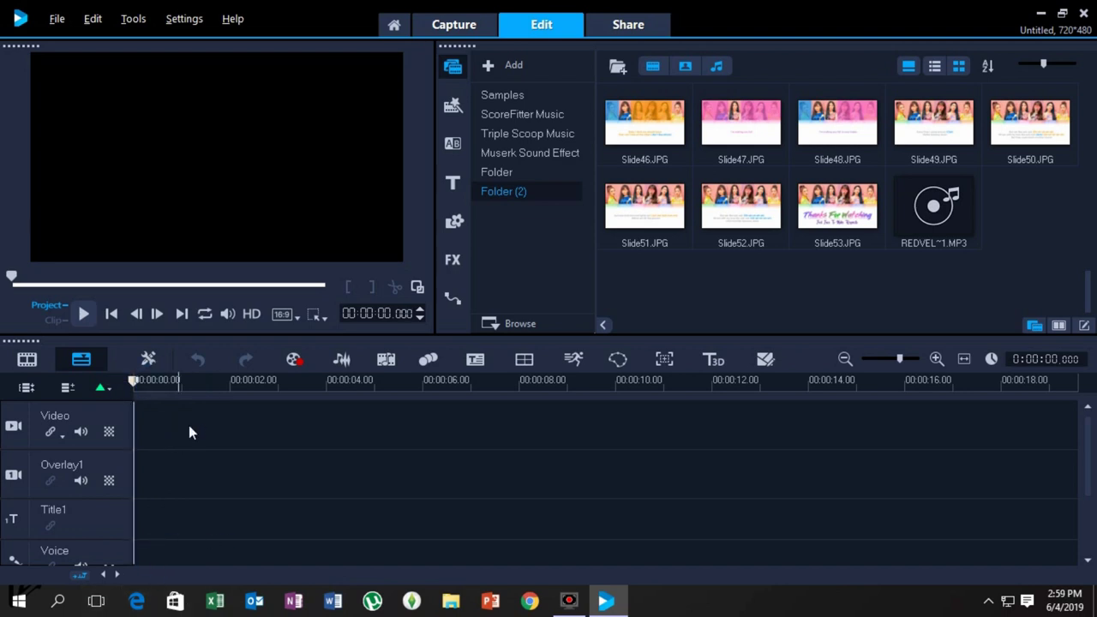
left_click_drag(1088, 468, 1089, 427)
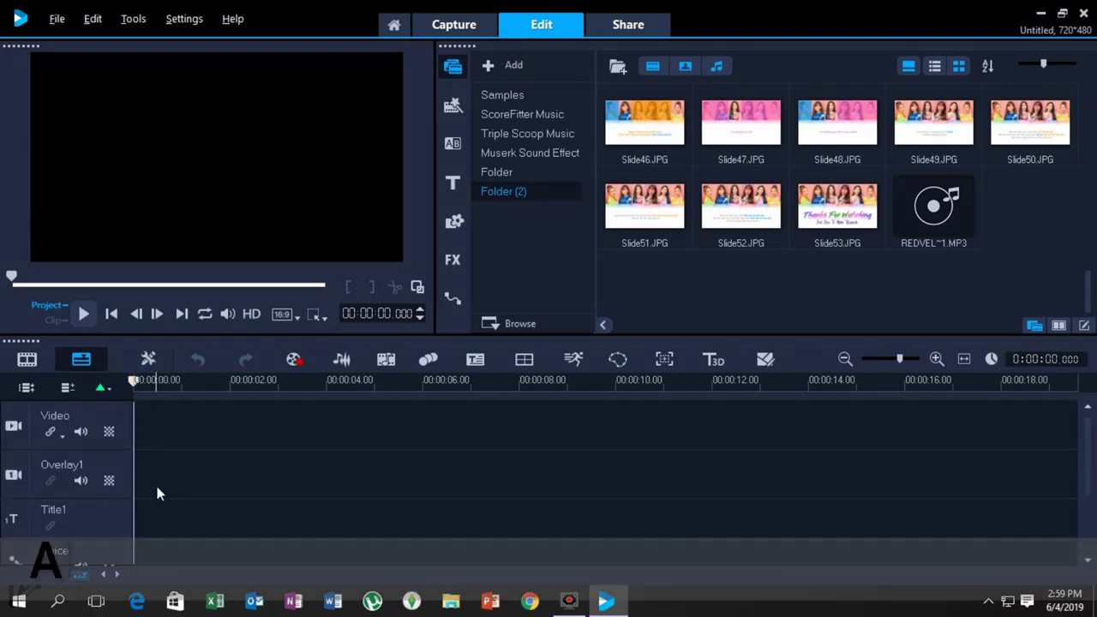
right_click(139, 476)
mouse_move(222, 385)
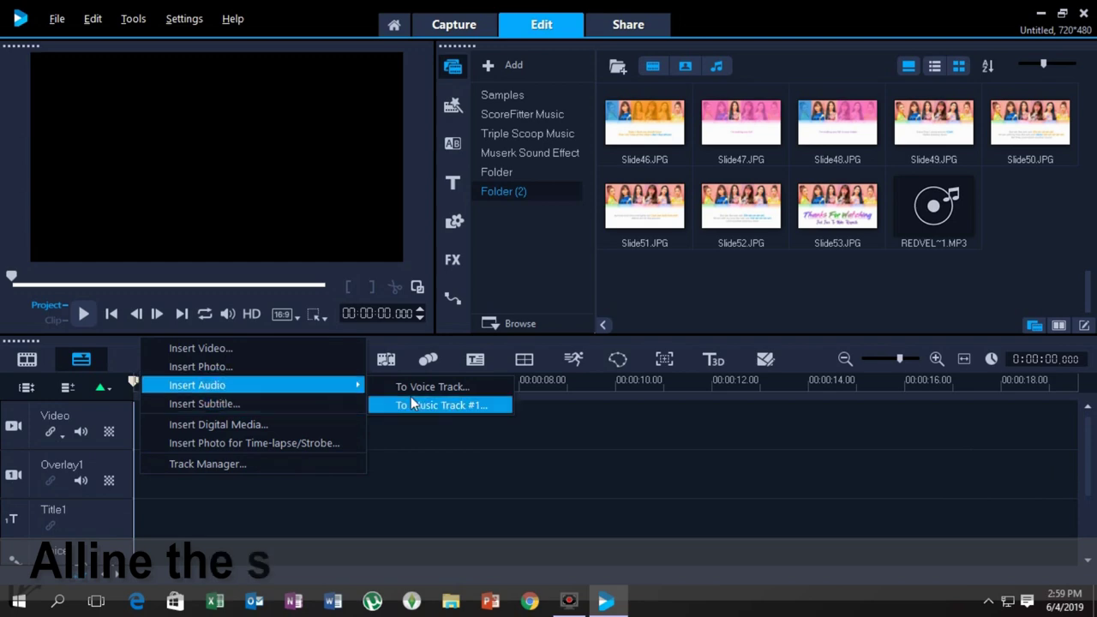
left_click(418, 387)
double_click(630, 210)
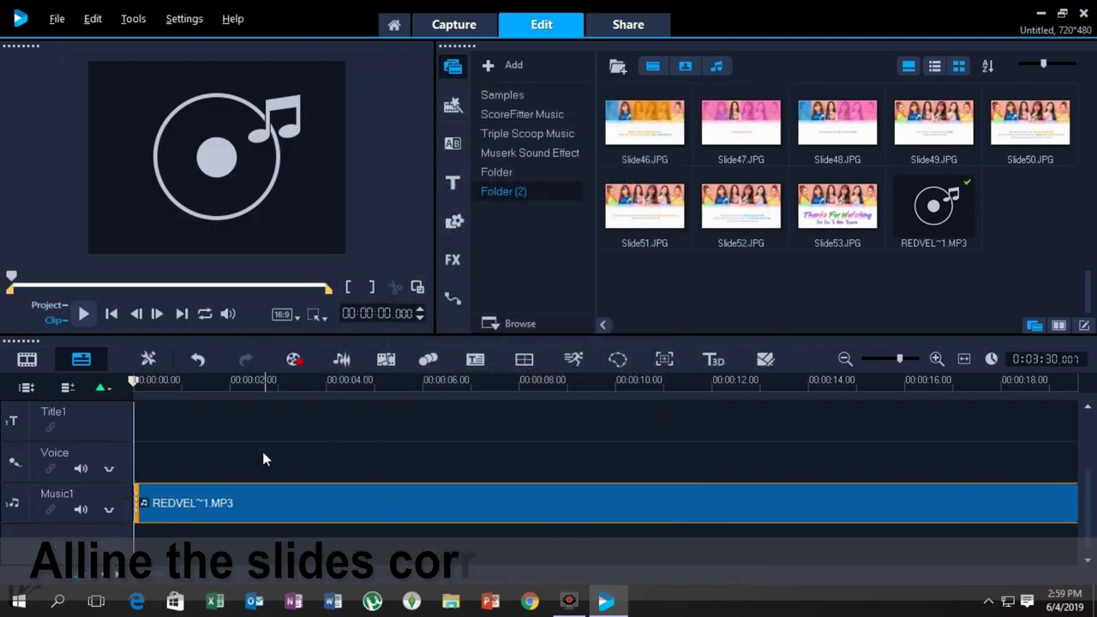
Place Slide1.JPG at the start of the Video track and stretch it to about 6 seconds 22 frames.
scroll(1079, 91, "up", 5)
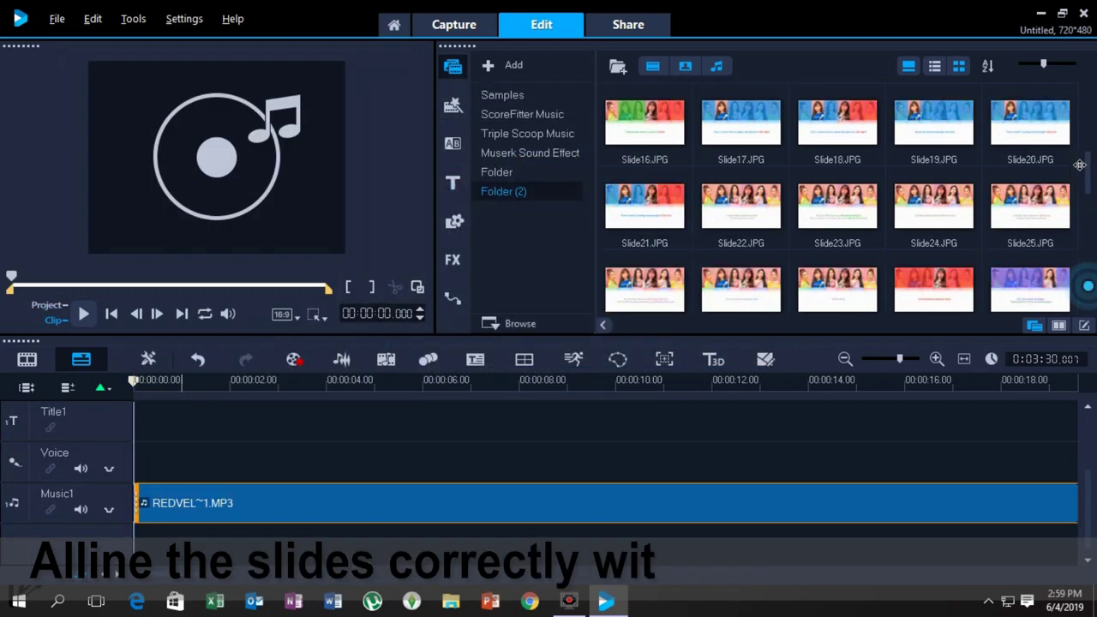
left_click_drag(644, 121, 253, 412)
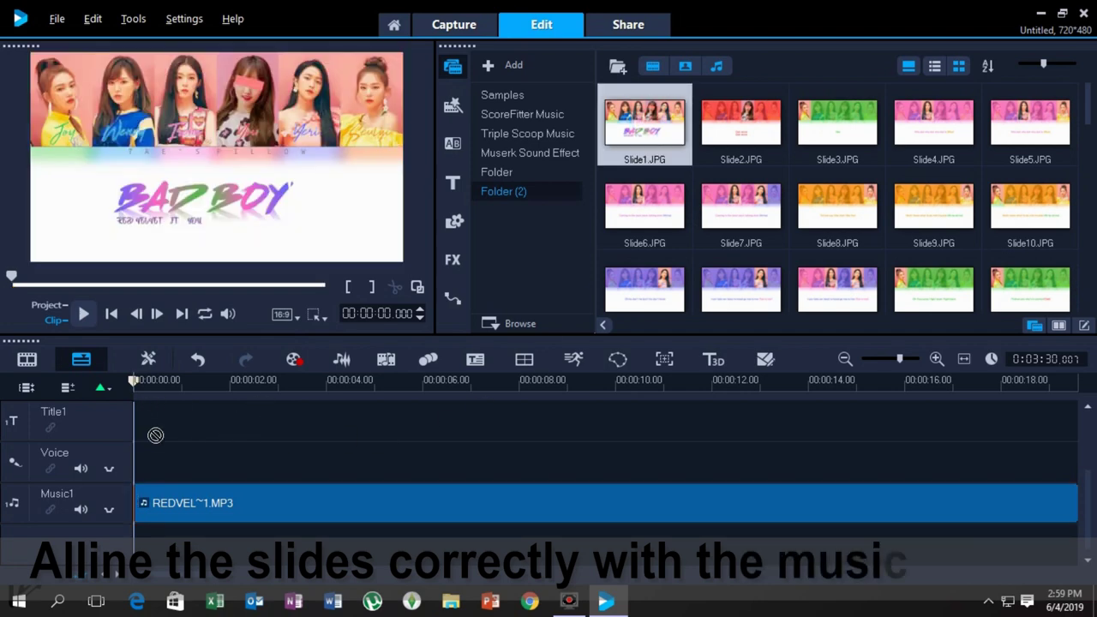
left_click_drag(1087, 512, 1044, 345)
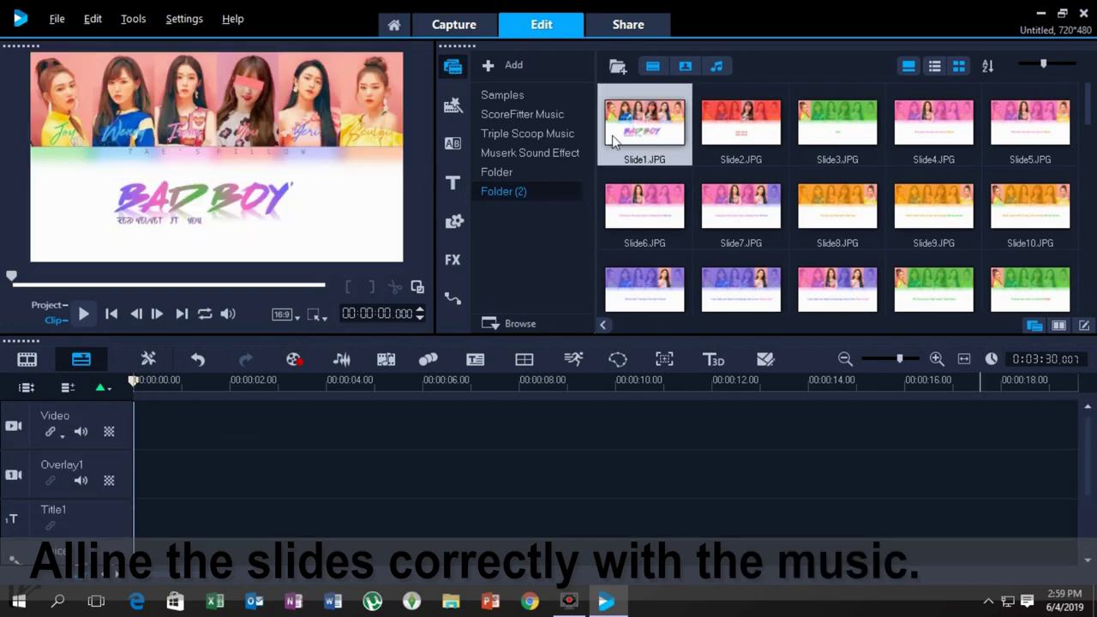
left_click_drag(613, 140, 172, 428)
left_click_drag(276, 428, 456, 433)
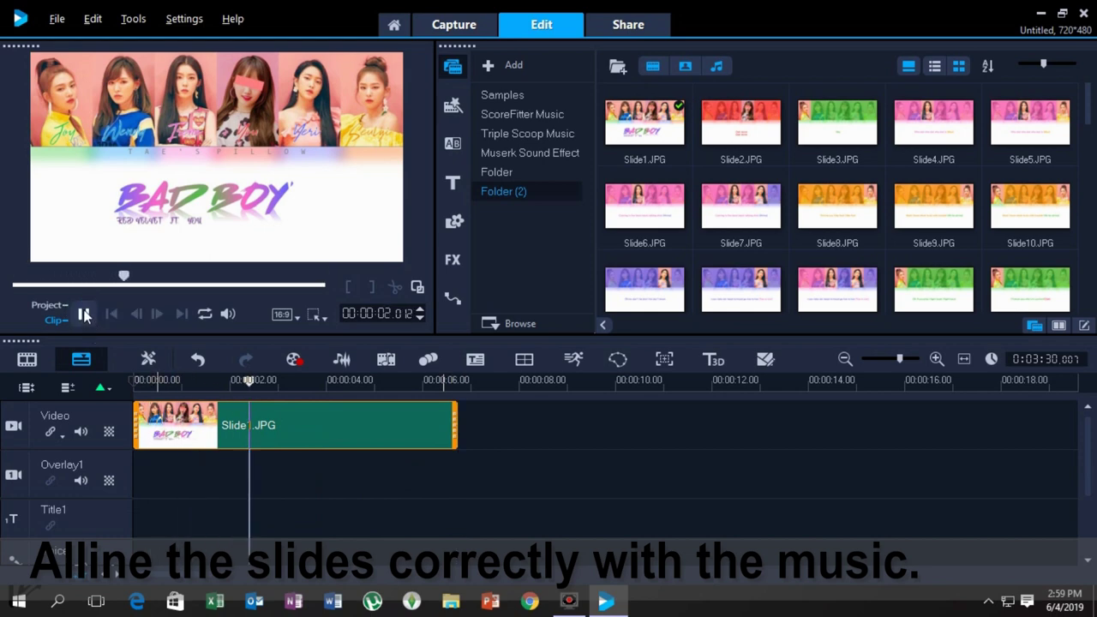
Preview the project against the music and extend Slide1.JPG to about 11 seconds.
left_click(83, 311)
left_click(160, 382)
left_click(85, 312)
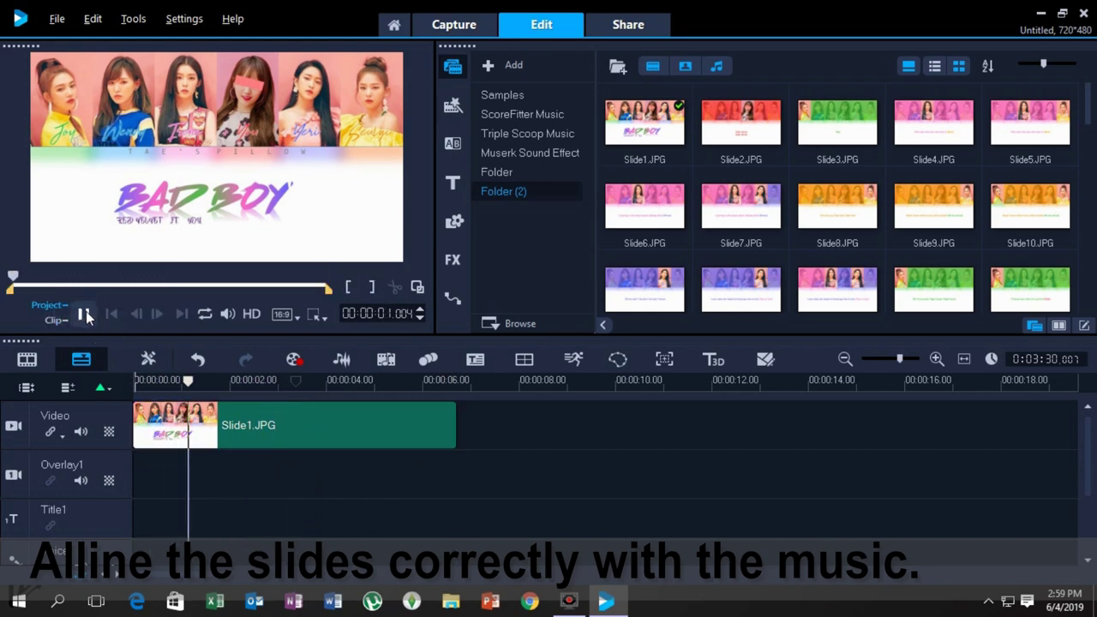
left_click(453, 426)
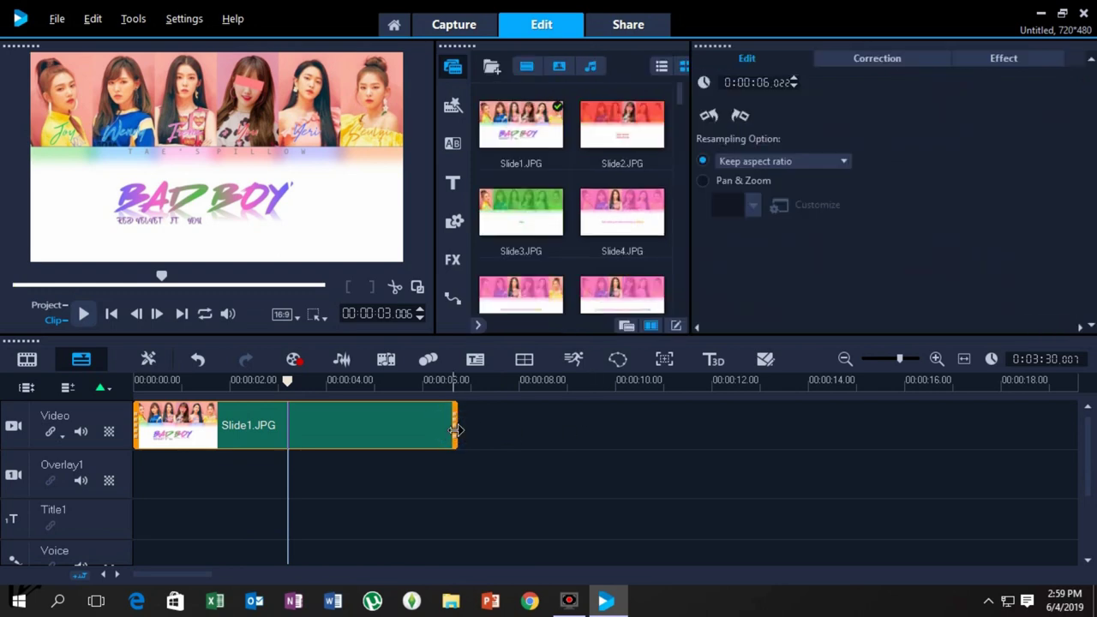
left_click_drag(454, 426, 672, 426)
left_click_drag(957, 190, 977, 189)
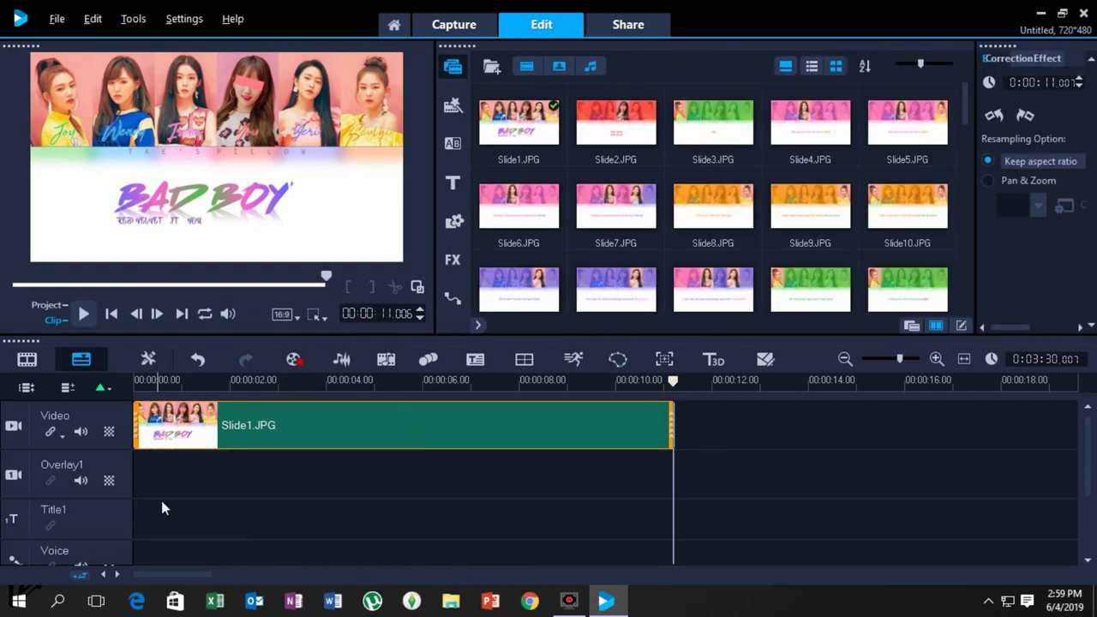
Play the project from near the start and trim Slide1.JPG to about 2 seconds 10 frames to match the music.
left_click(162, 504)
left_click(84, 313)
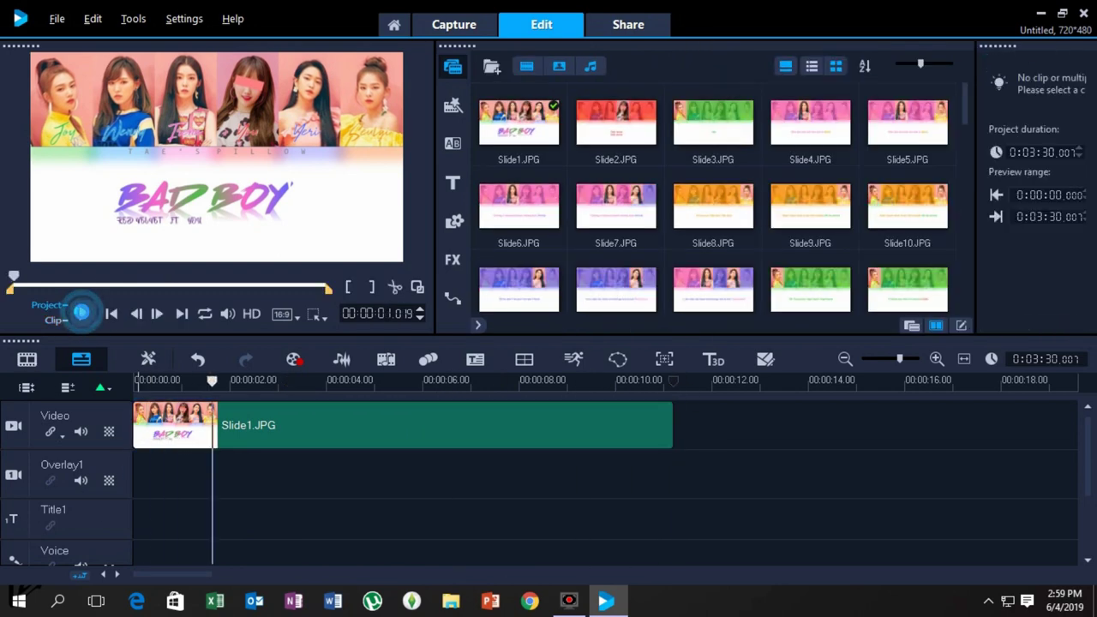
left_click(184, 470)
left_click(84, 314)
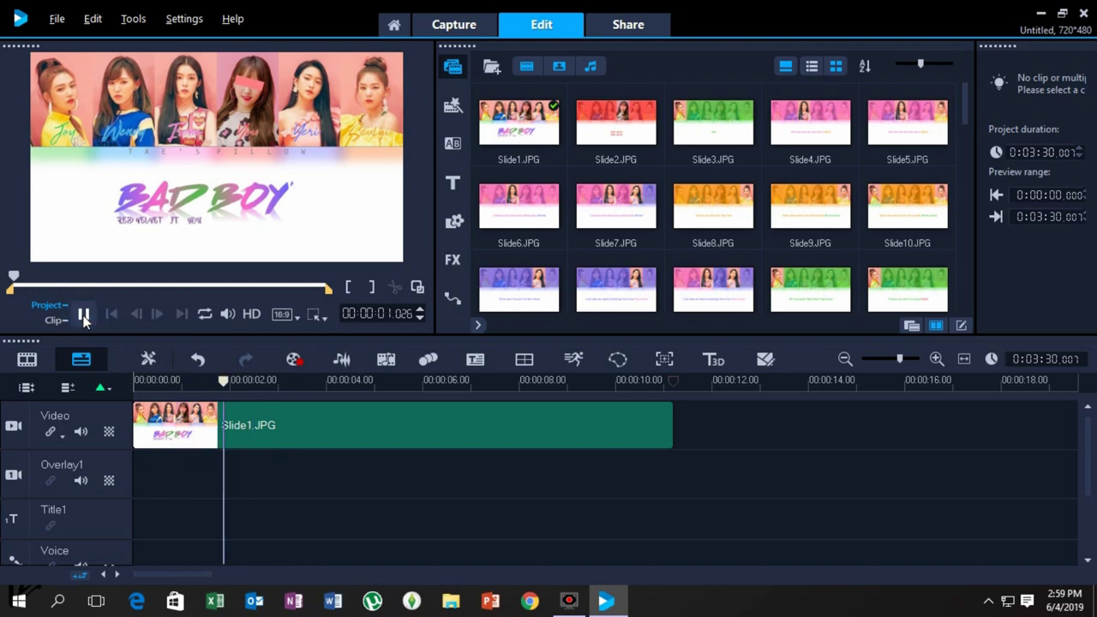
left_click_drag(670, 433, 247, 445)
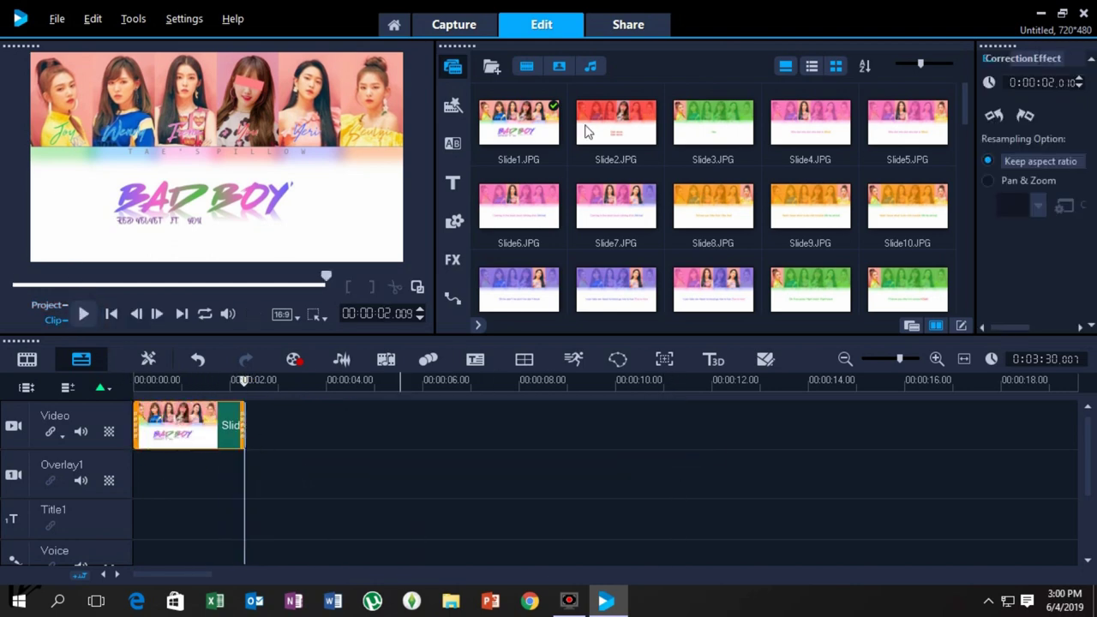
Add Slide2.JPG after Slide1.JPG on the Video track and trim it to about 10 seconds to match the music.
left_click_drag(588, 131, 986, 435)
left_click(235, 471)
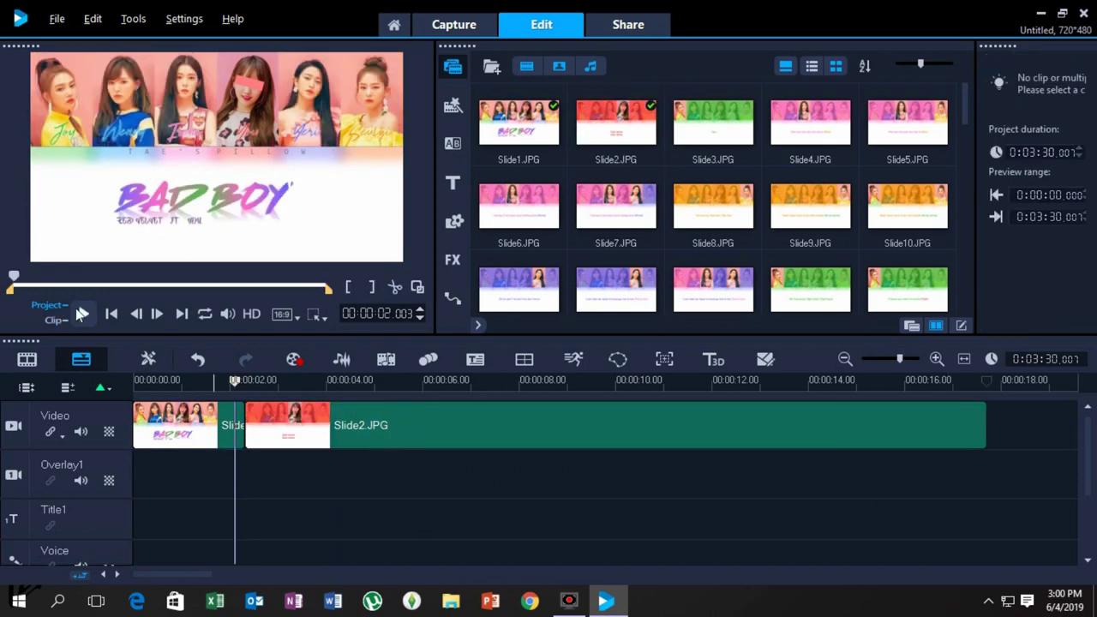
left_click(81, 313)
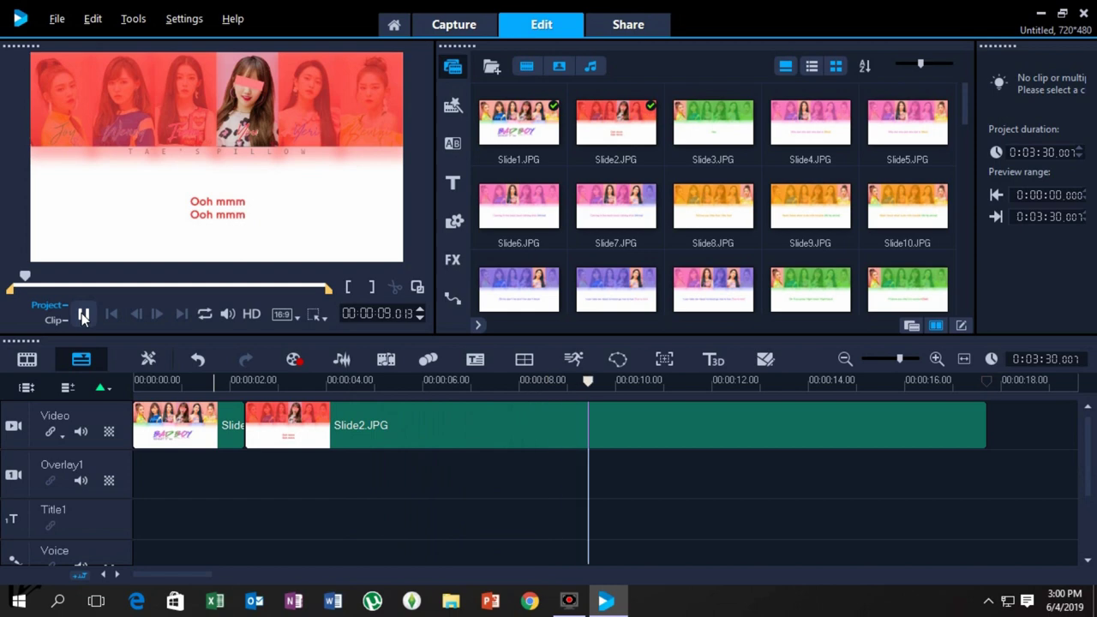
left_click(842, 432)
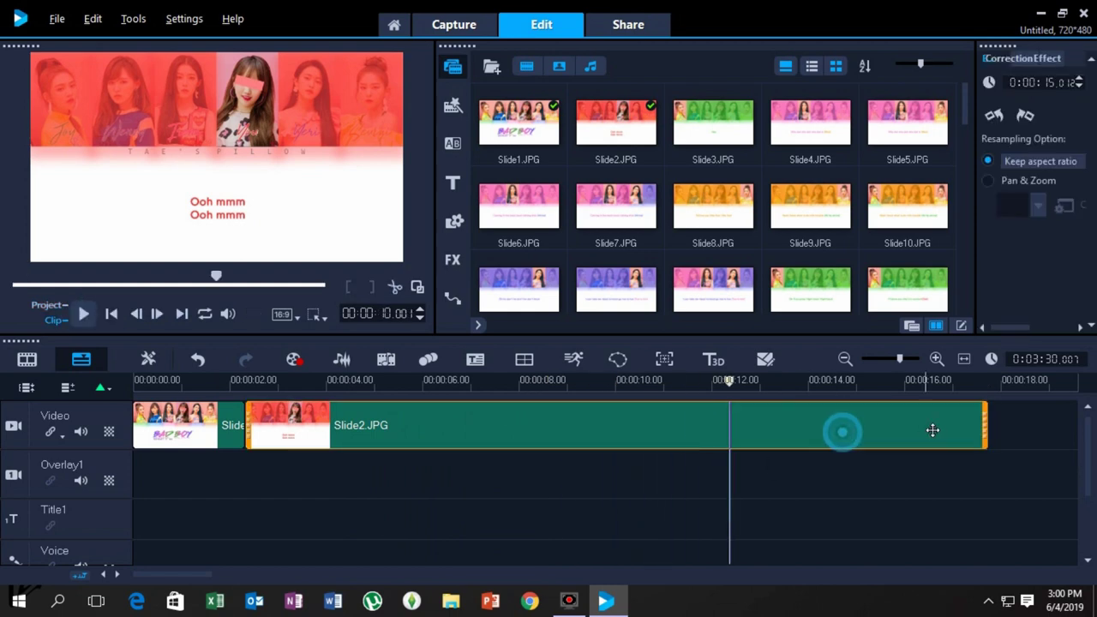
left_click_drag(987, 423, 728, 429)
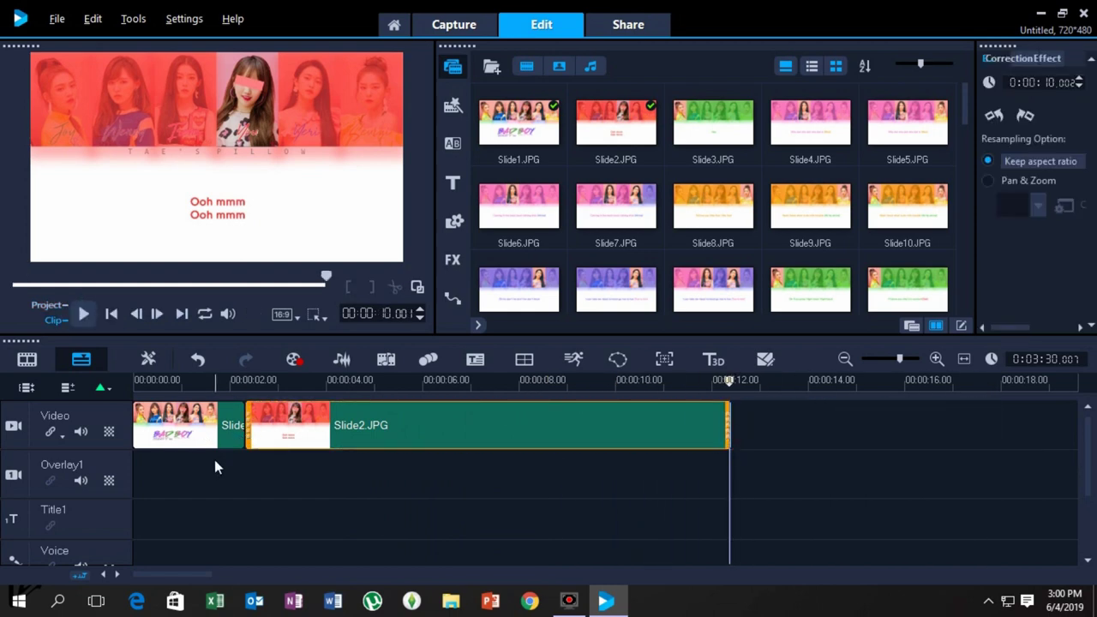
Preview the first cut, append Slide3.JPG to the Video track and trim it to about half a second.
left_click(214, 459)
left_click(83, 314)
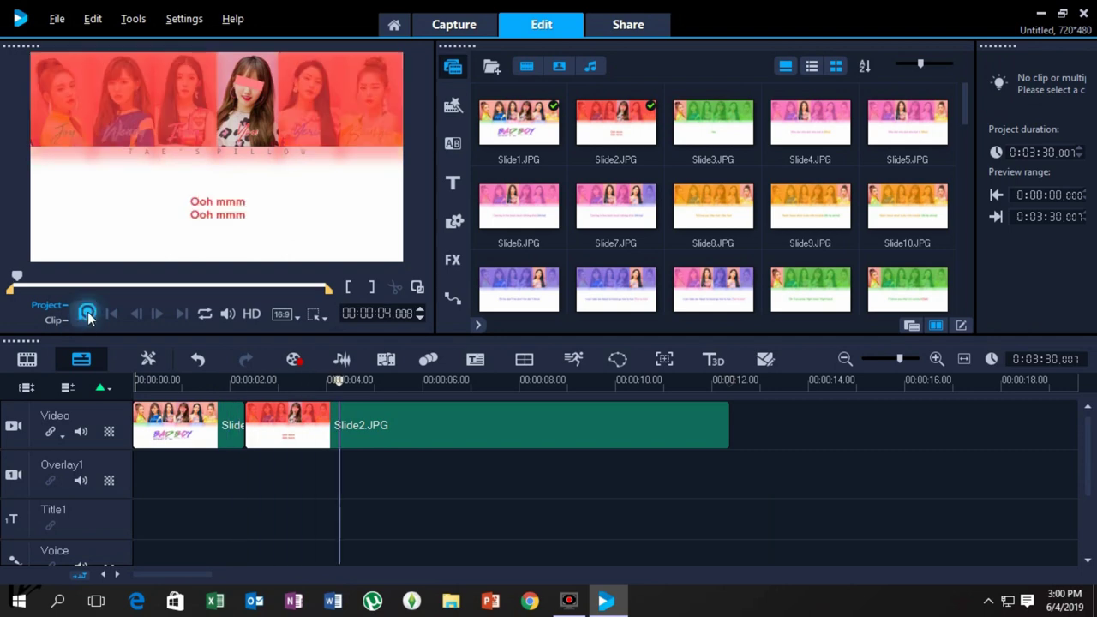
left_click(83, 314)
left_click_drag(716, 129, 815, 417)
left_click(550, 477)
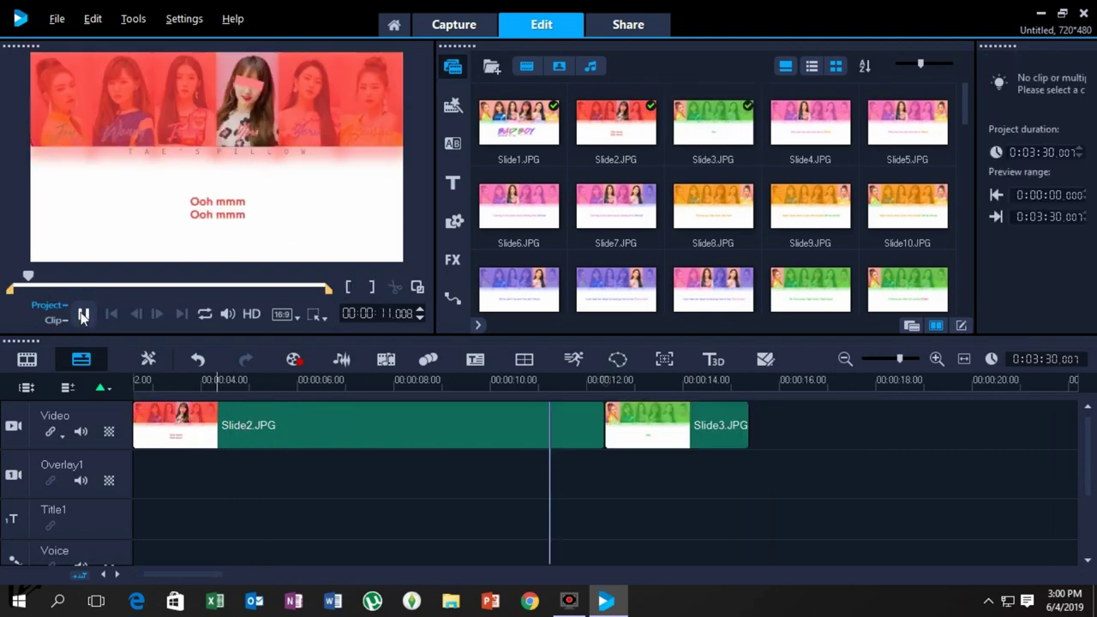
left_click(83, 314)
left_click_drag(748, 426, 632, 431)
Add Slide4.JPG after Slide3.JPG on the Video track and trim it to about 2 seconds to match the music.
left_click_drag(810, 123, 863, 424)
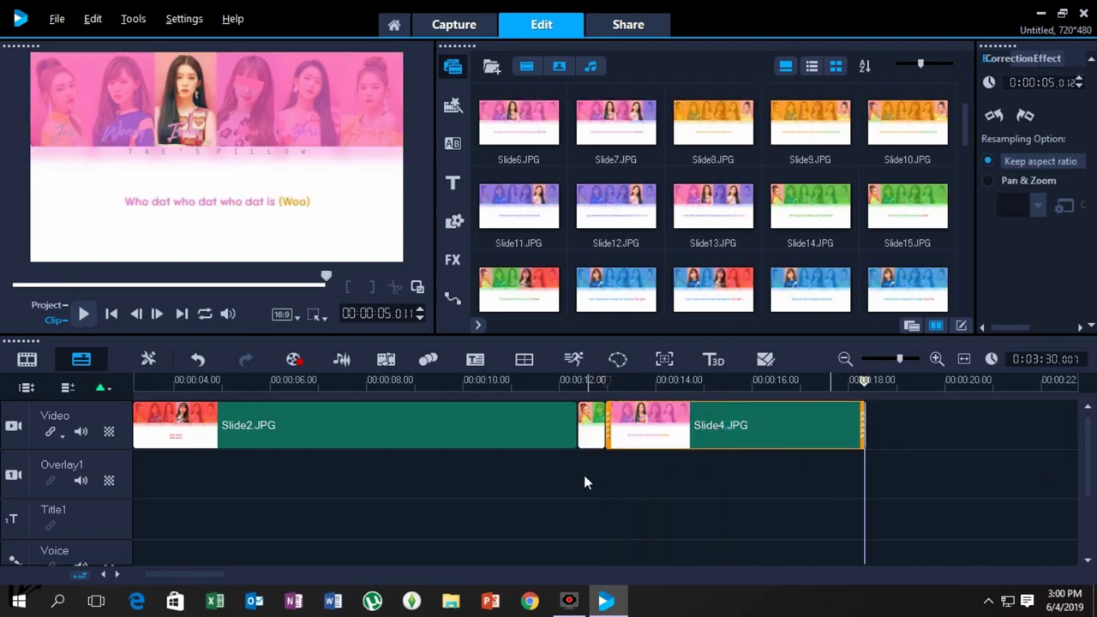
left_click(527, 480)
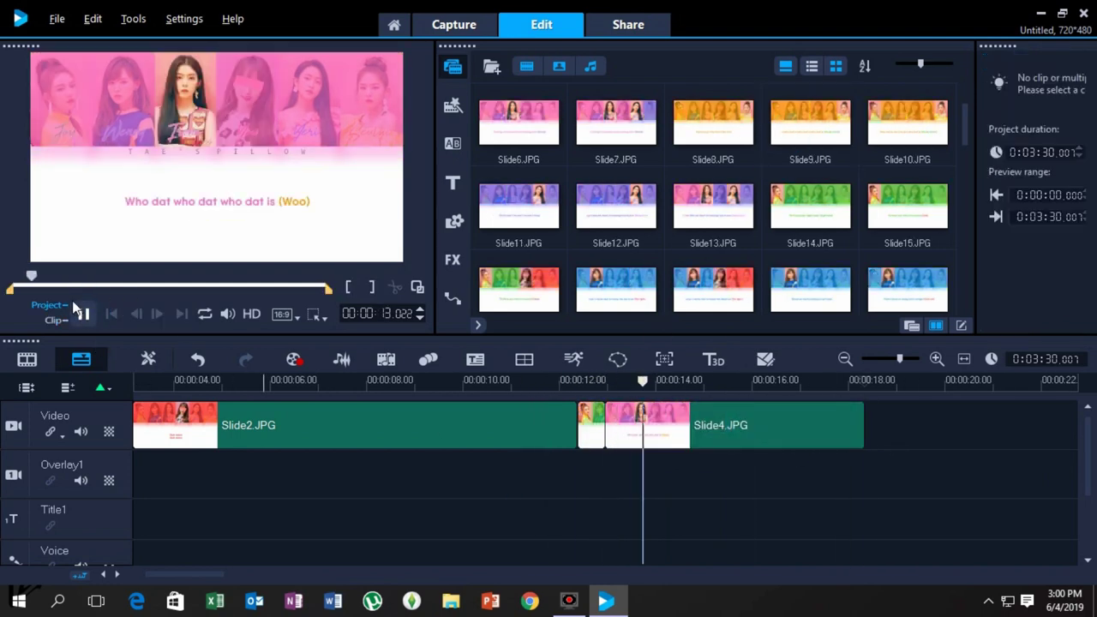
left_click(755, 426)
left_click_drag(862, 424, 710, 424)
Add Slide5.JPG after Slide4.JPG on the Video track, then shorten Slide4.JPG slightly to match the music.
scroll(810, 179, "up", 2)
left_click_drag(907, 126, 737, 424)
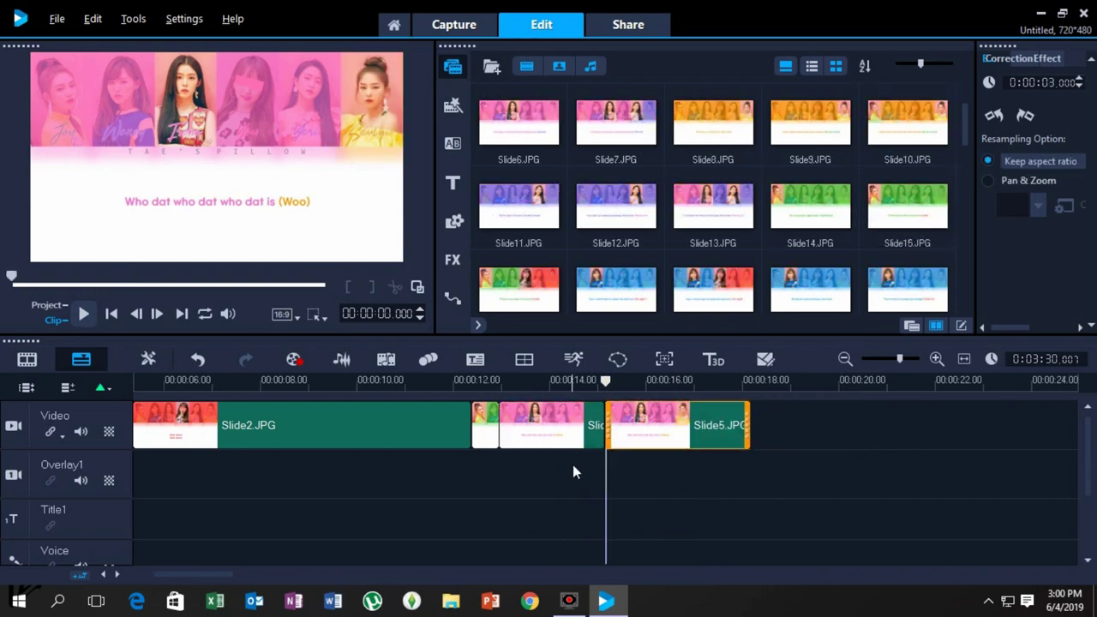
left_click(575, 467)
left_click(82, 314)
left_click(83, 313)
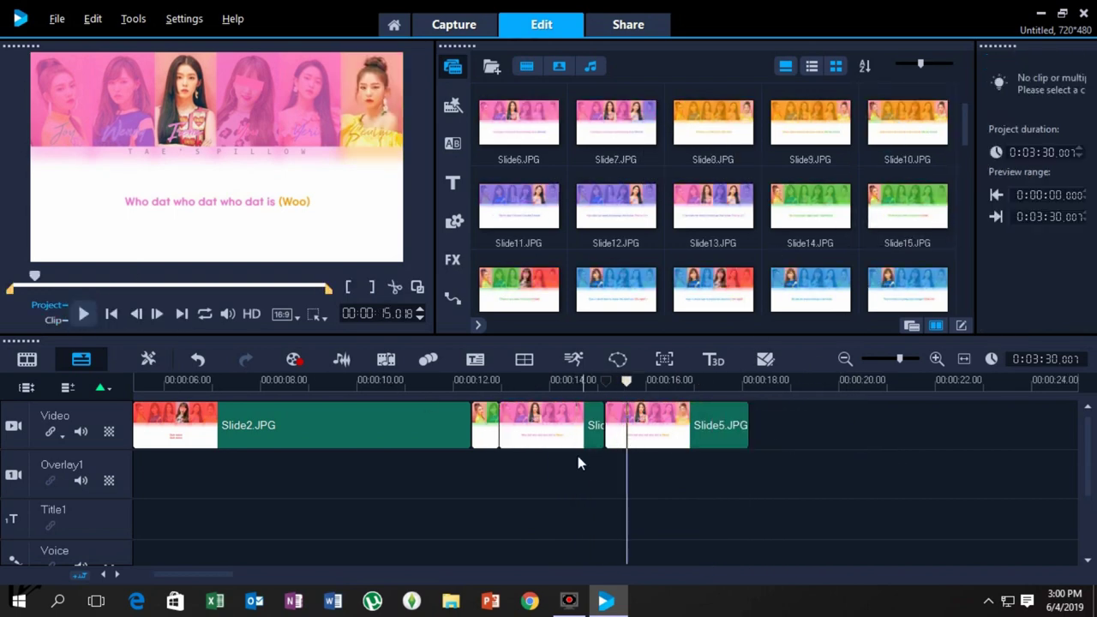
left_click(589, 442)
left_click(574, 459)
left_click(81, 312)
left_click(79, 314)
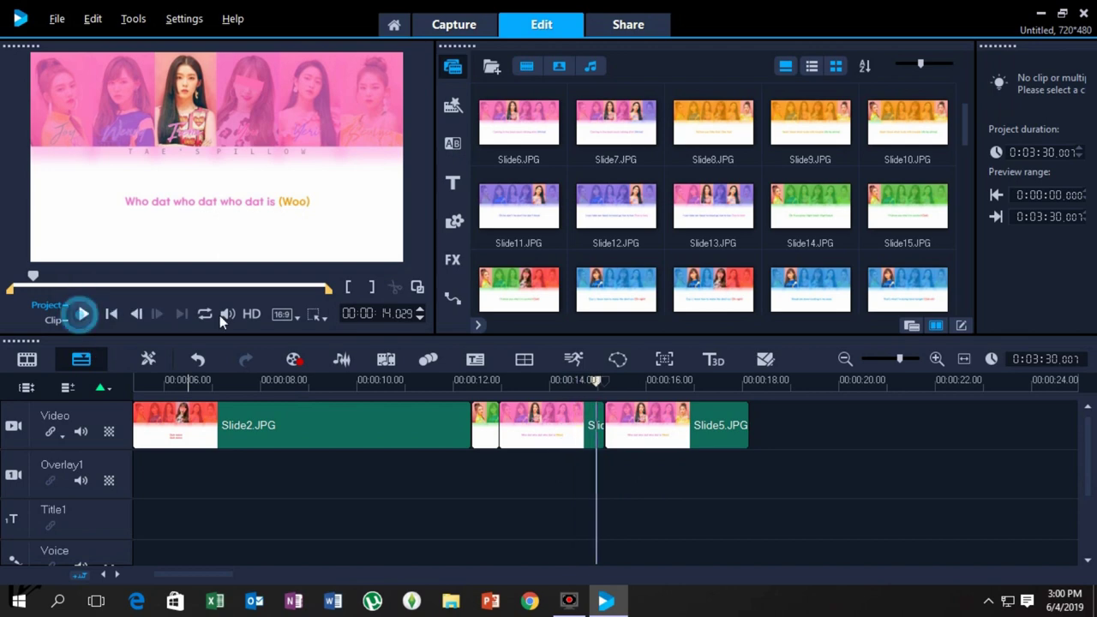
left_click(598, 426)
left_click_drag(604, 426, 595, 426)
Replay the project around the end of Slide4.JPG and trim Slide5.JPG to 9 frames to match the music.
left_click(547, 457)
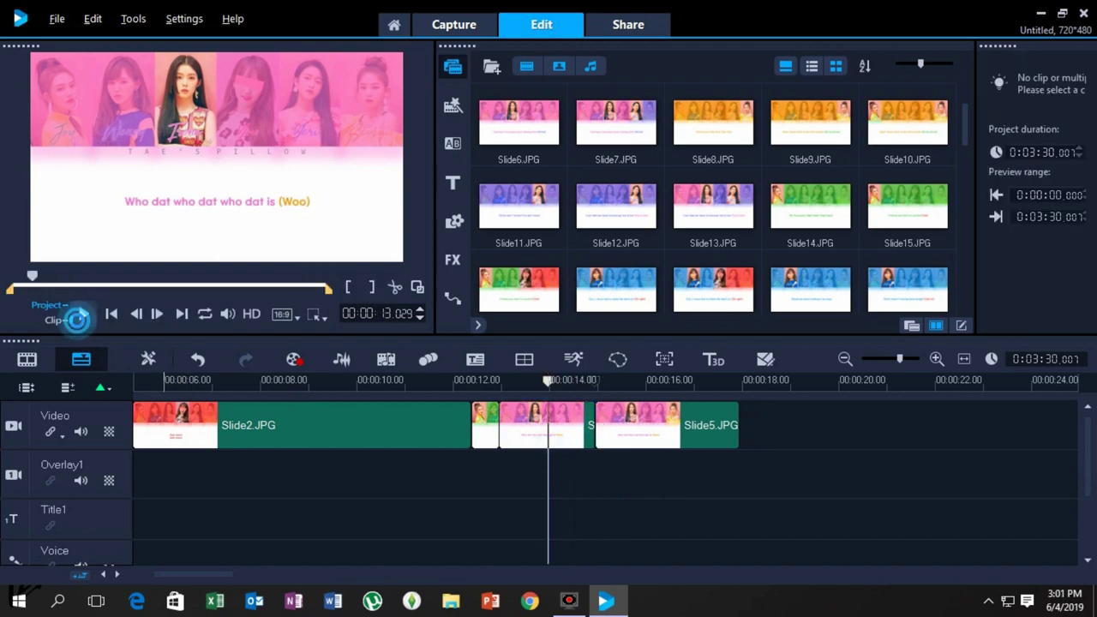
left_click(78, 320)
left_click(78, 317)
left_click(691, 452)
left_click(529, 457)
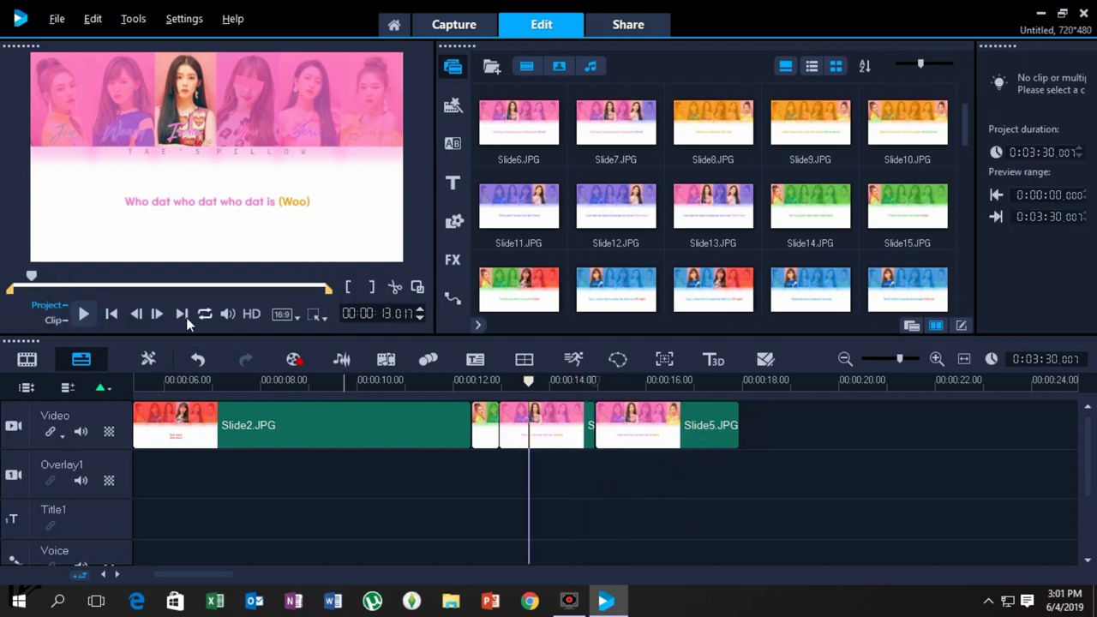
left_click(80, 312)
left_click(733, 438)
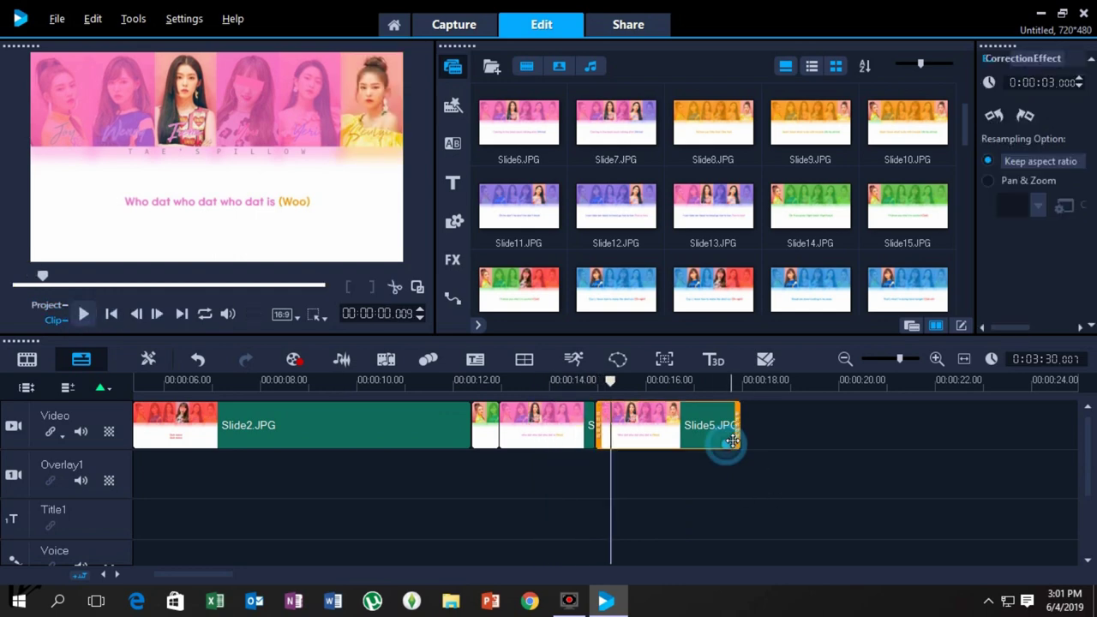
left_click_drag(645, 438, 610, 439)
Add Slide6.JPG after Slide5.JPG on the Video track and trim it to about 2 seconds 18 frames to match the music.
scroll(725, 171, "up", 2)
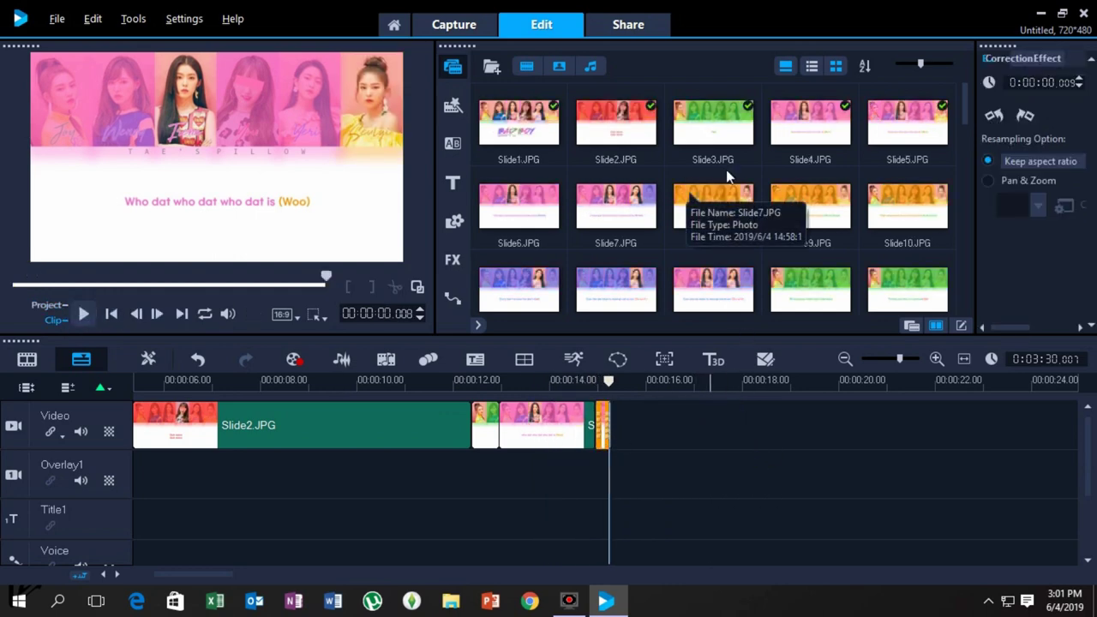
left_click_drag(531, 218, 638, 439)
left_click_drag(747, 436, 869, 436)
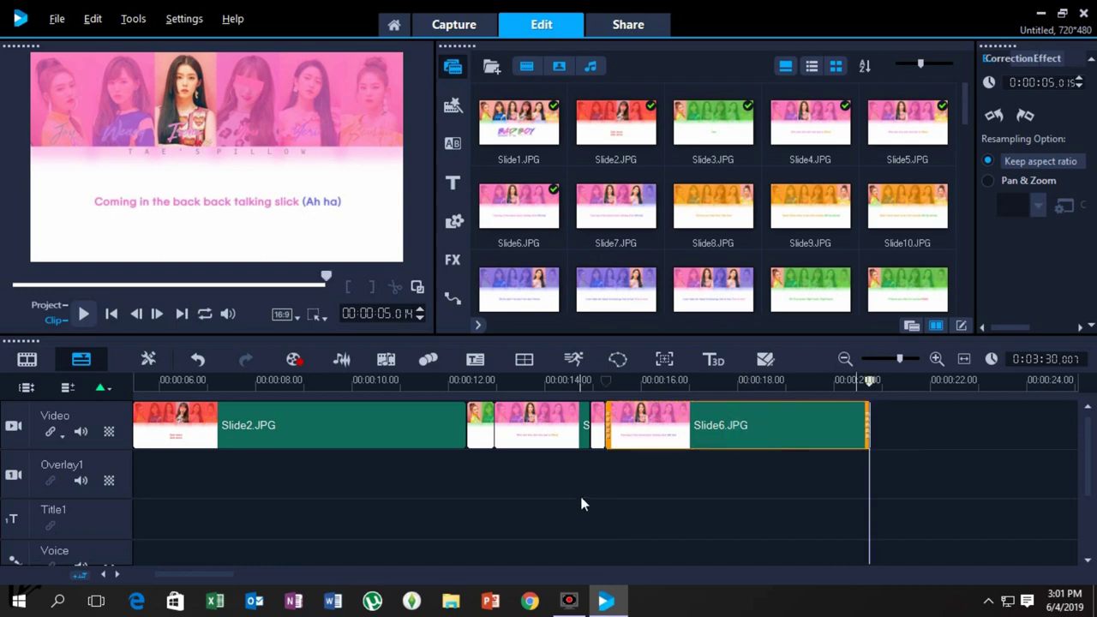
left_click(580, 502)
left_click(84, 314)
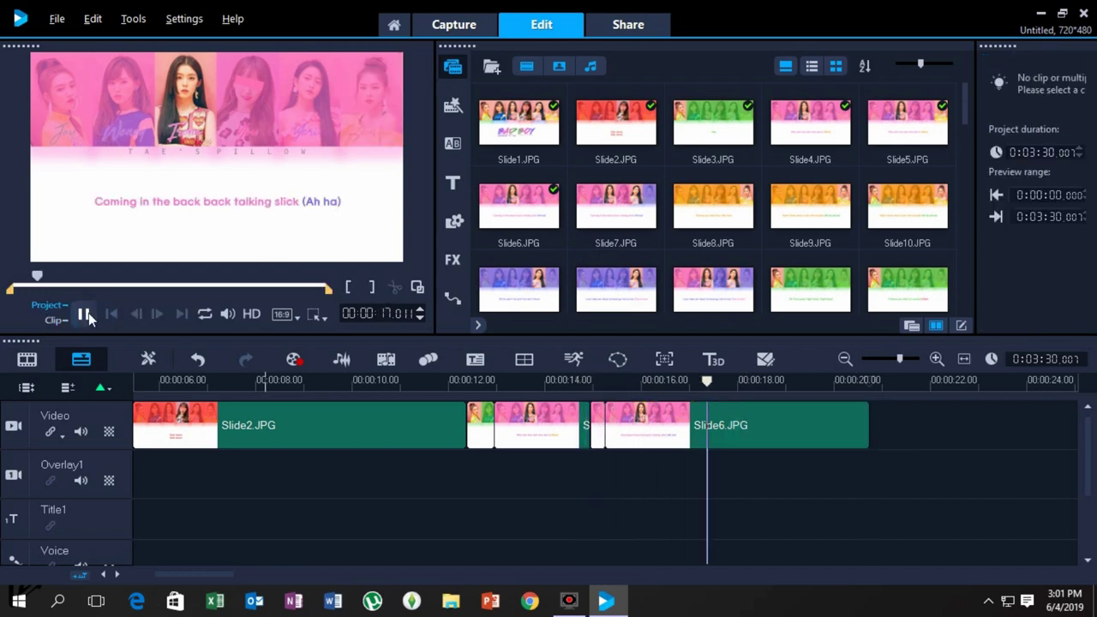
left_click(84, 313)
left_click(864, 431)
left_click_drag(749, 442, 731, 441)
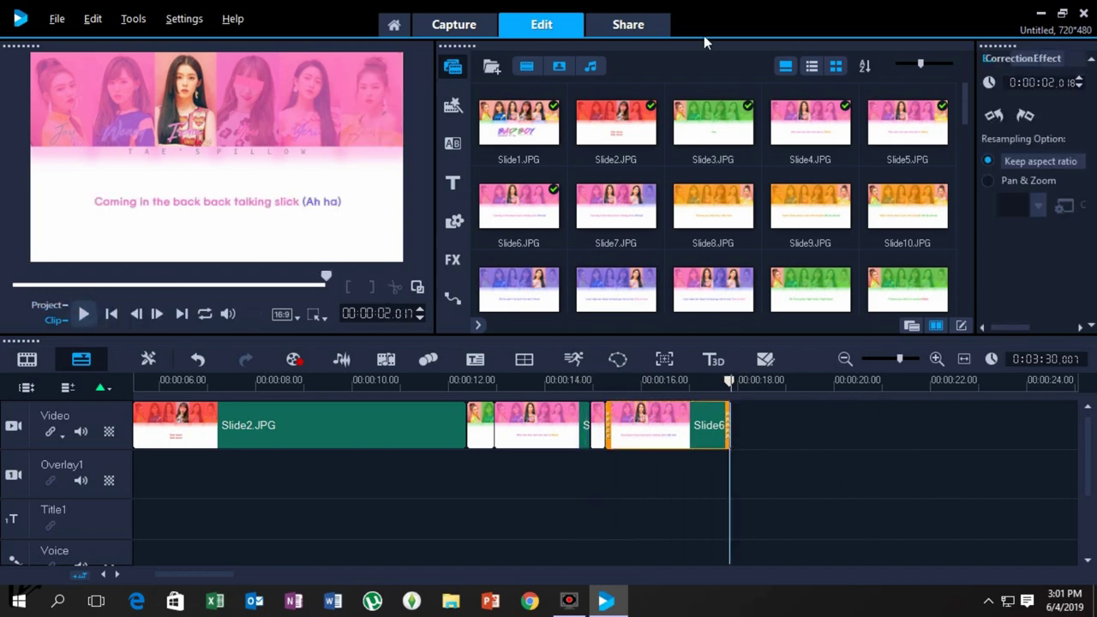
Add Slide7.JPG after Slide6.JPG on the Video track and trim it to about 21 frames to match the music.
left_click_drag(617, 211, 749, 441)
left_click(566, 481)
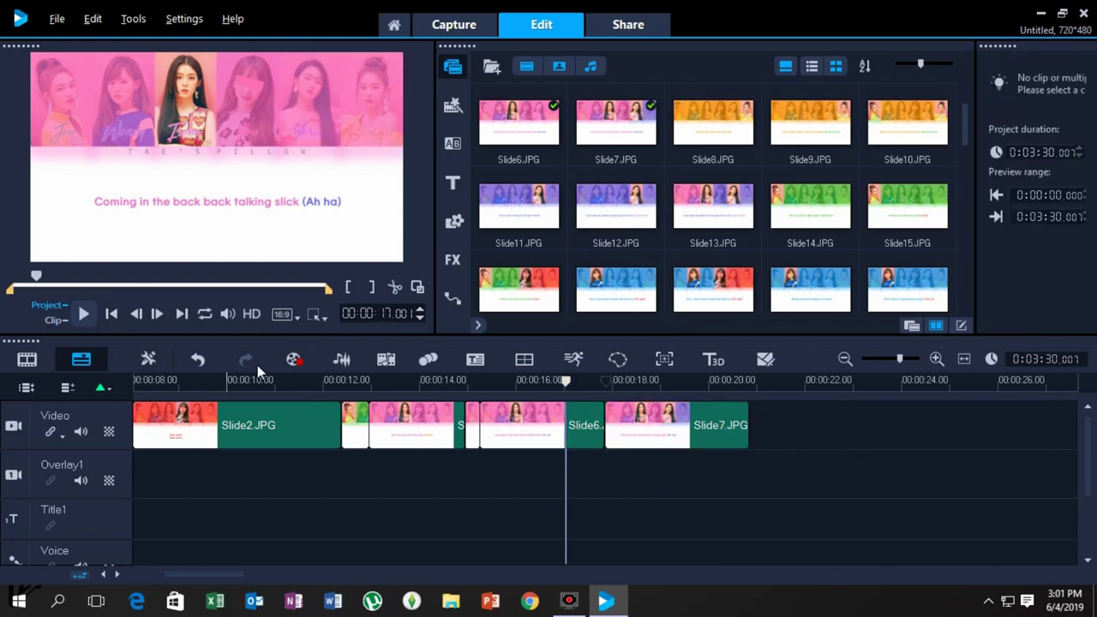
left_click(86, 314)
left_click(736, 430)
left_click_drag(743, 431, 638, 430)
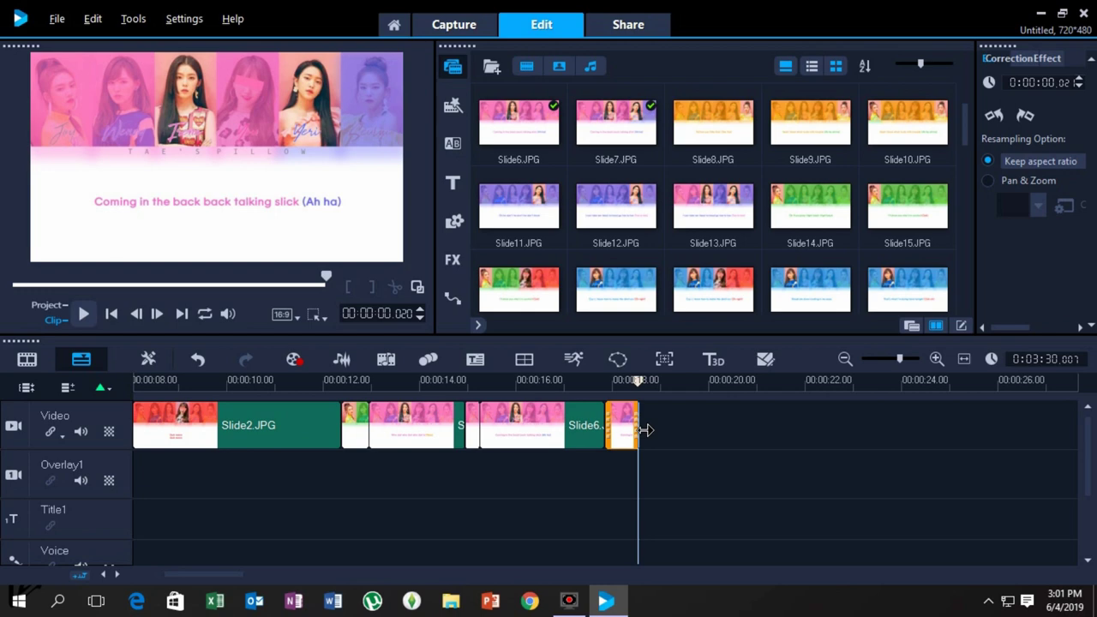
Play the project from about 11 seconds to the end of Slide7.JPG to check the slide timing.
left_click(525, 513)
left_click(297, 479)
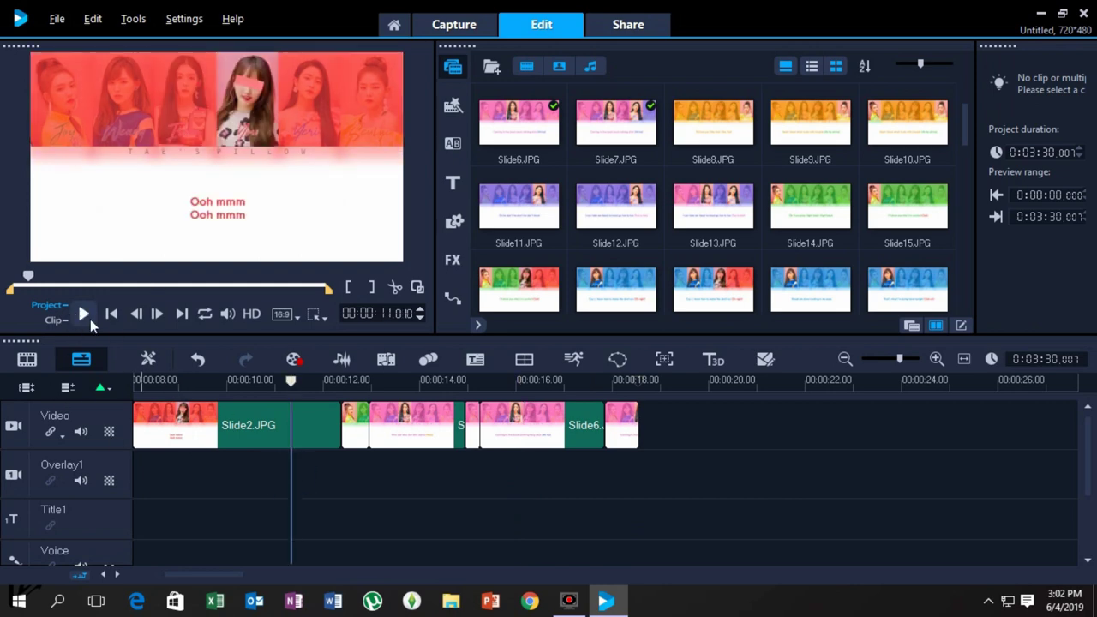
left_click(88, 317)
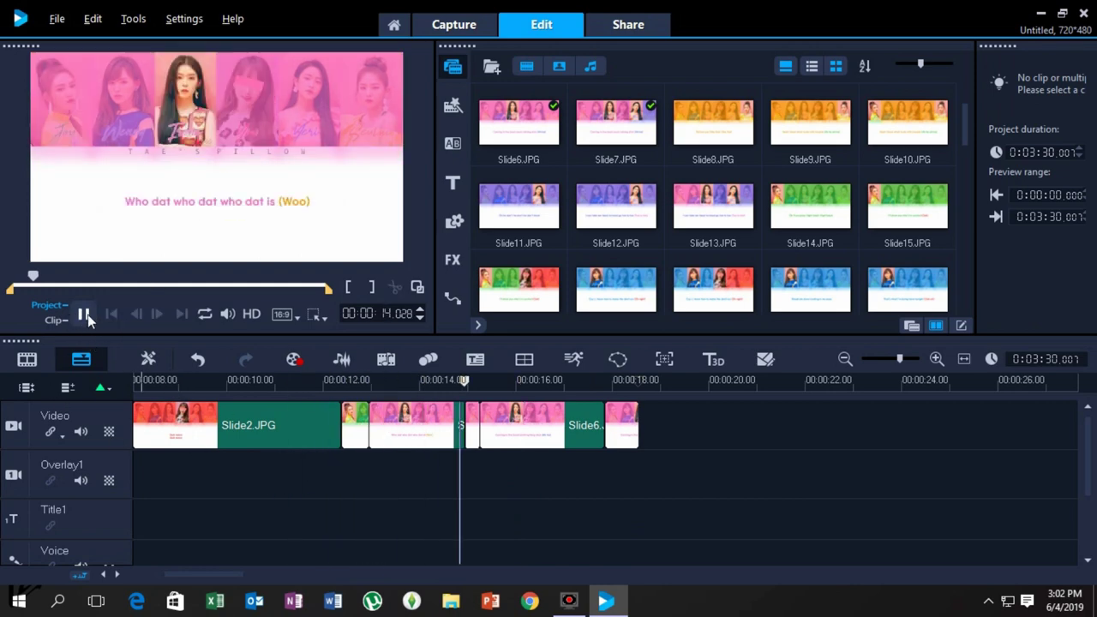
left_click(86, 314)
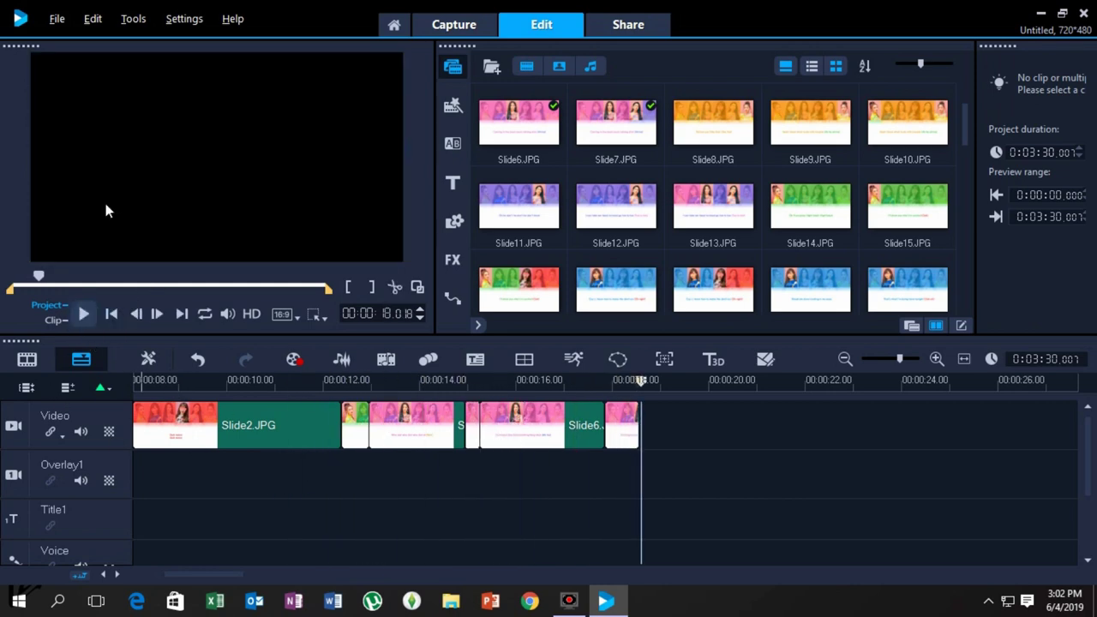
Add Slide8.JPG after Slide7.JPG on the Video track and trim it to about 3.6 seconds to match the music.
left_click_drag(709, 140, 871, 428)
left_click(557, 478)
left_click(83, 314)
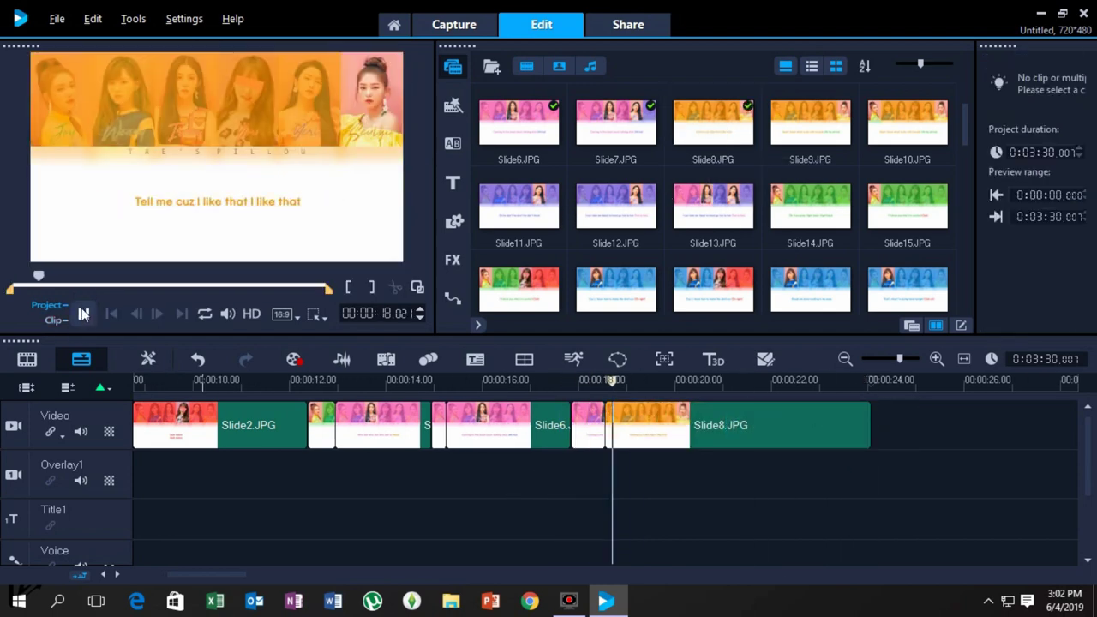
left_click(83, 314)
left_click(83, 313)
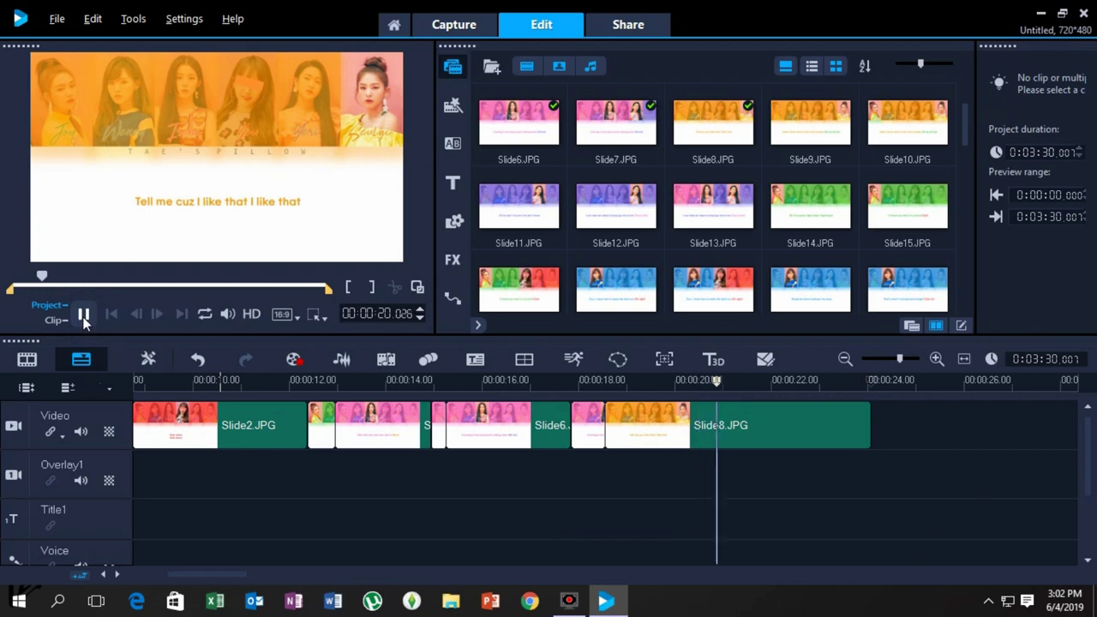
left_click(84, 314)
left_click(868, 425)
left_click_drag(868, 425, 780, 429)
Add Slide9.JPG after Slide8.JPG on the Video track and trim it to about 2 seconds 9 frames to match the music.
left_click_drag(810, 129, 848, 420)
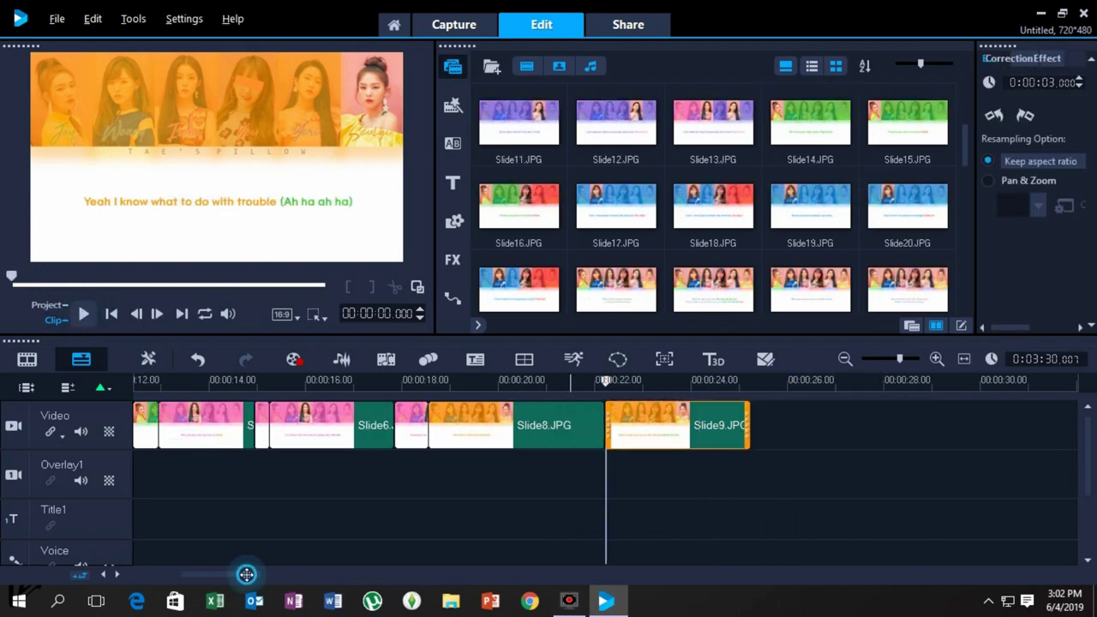
left_click_drag(246, 574, 278, 569)
left_click_drag(354, 438, 323, 426)
left_click(167, 490)
left_click(83, 313)
Add Slide10.JPG after Slide9.JPG on the Video track and trim it to about 0.9 seconds to match the music.
scroll(799, 201, "up", 1)
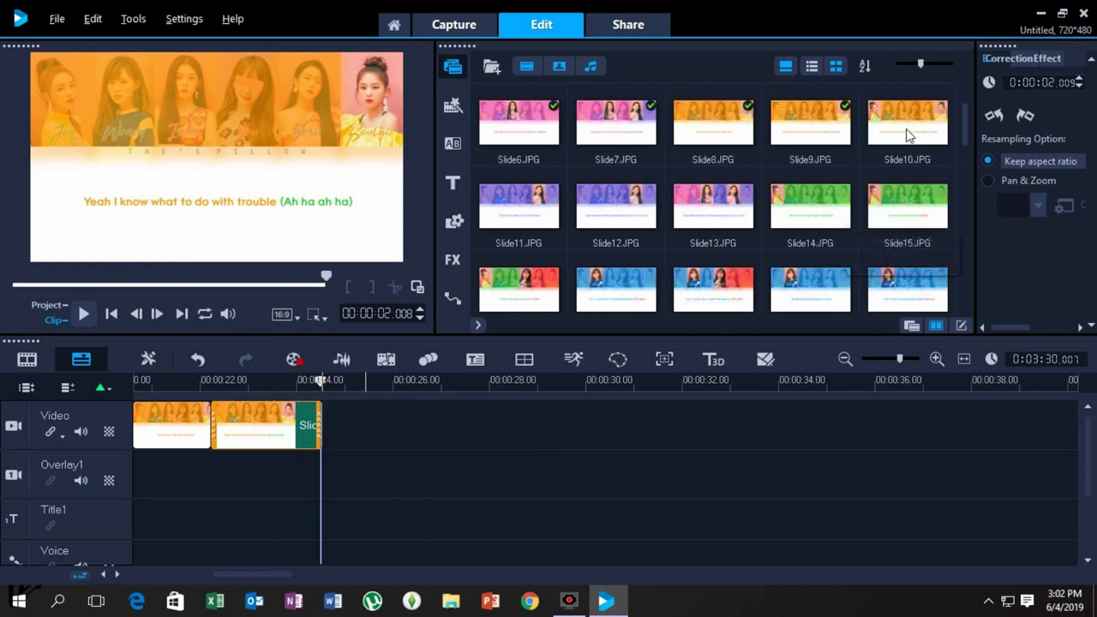
left_click_drag(909, 133, 524, 431)
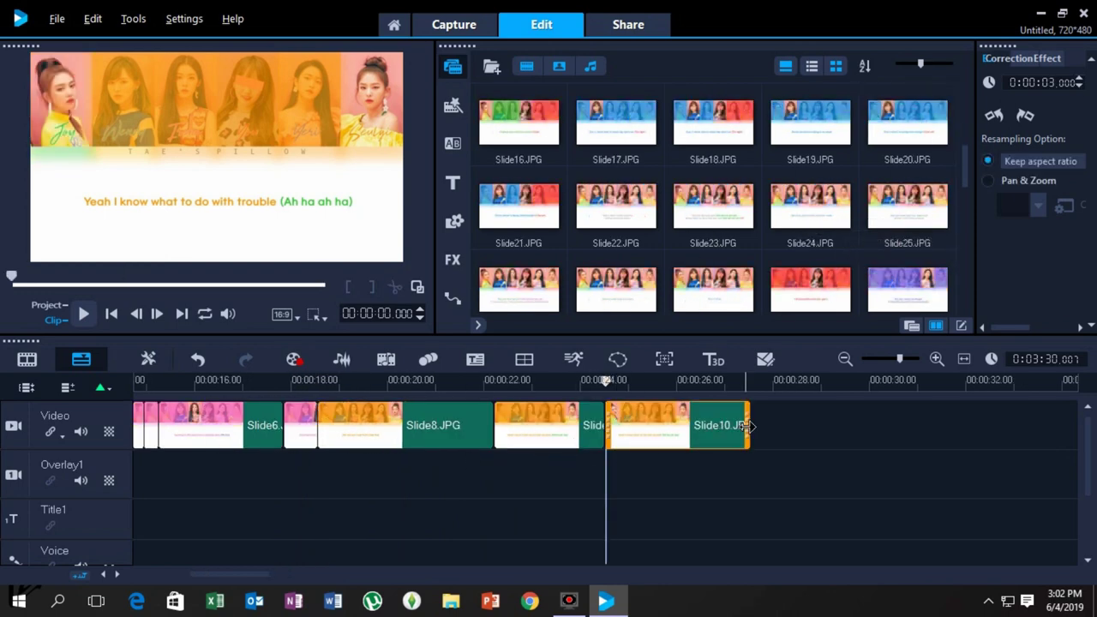
left_click_drag(748, 425, 878, 425)
left_click(79, 320)
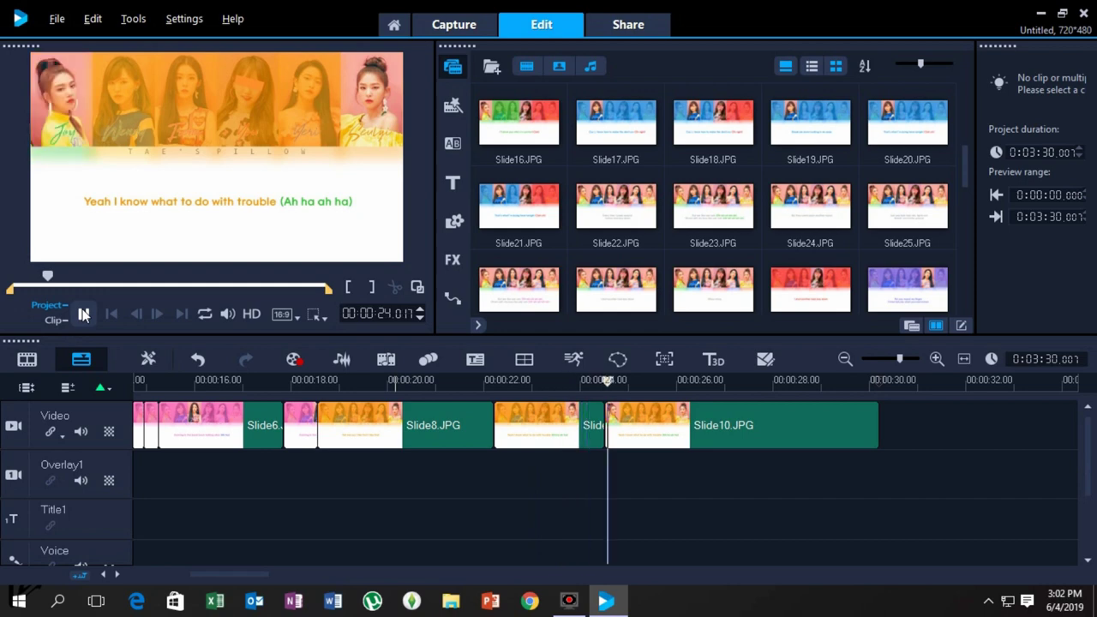
left_click(852, 425)
left_click_drag(711, 440, 647, 440)
Append Slide11.JPG and Slide12.JPG to the Video track and trim Slide11.JPG to about 2.4 seconds to match the music.
scroll(714, 176, "up", 3)
left_click_drag(515, 286, 703, 427)
left_click_drag(615, 124, 857, 437)
left_click(458, 469)
left_click(82, 314)
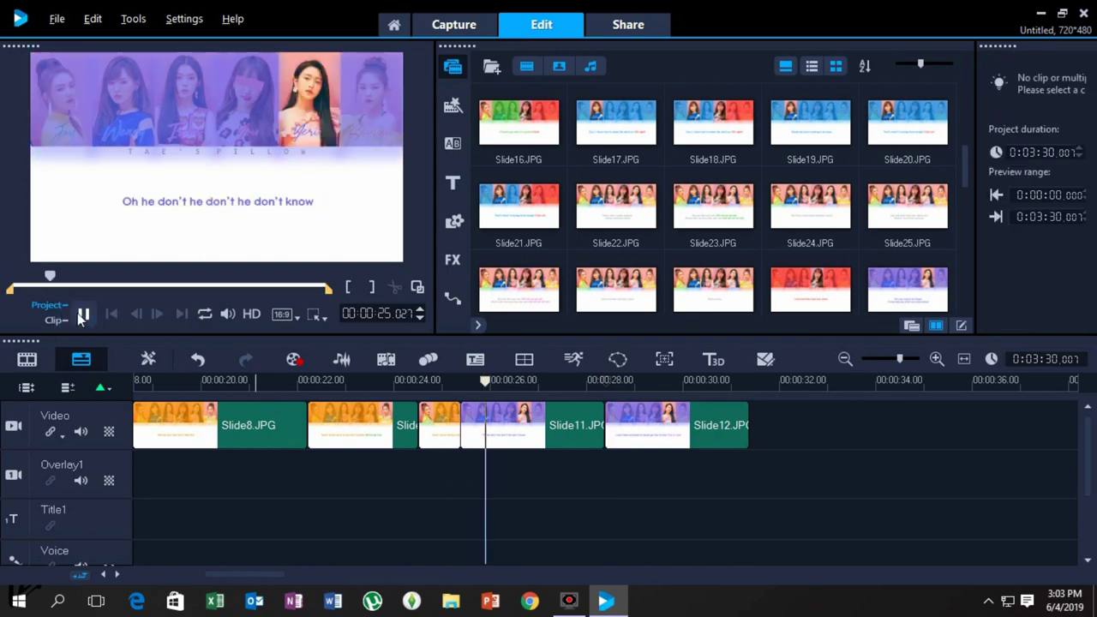
left_click(575, 429)
left_click_drag(603, 432, 576, 434)
Play the project past Slide11.JPG and lengthen Slide12.JPG to about 7 seconds 8 frames.
left_click(83, 315)
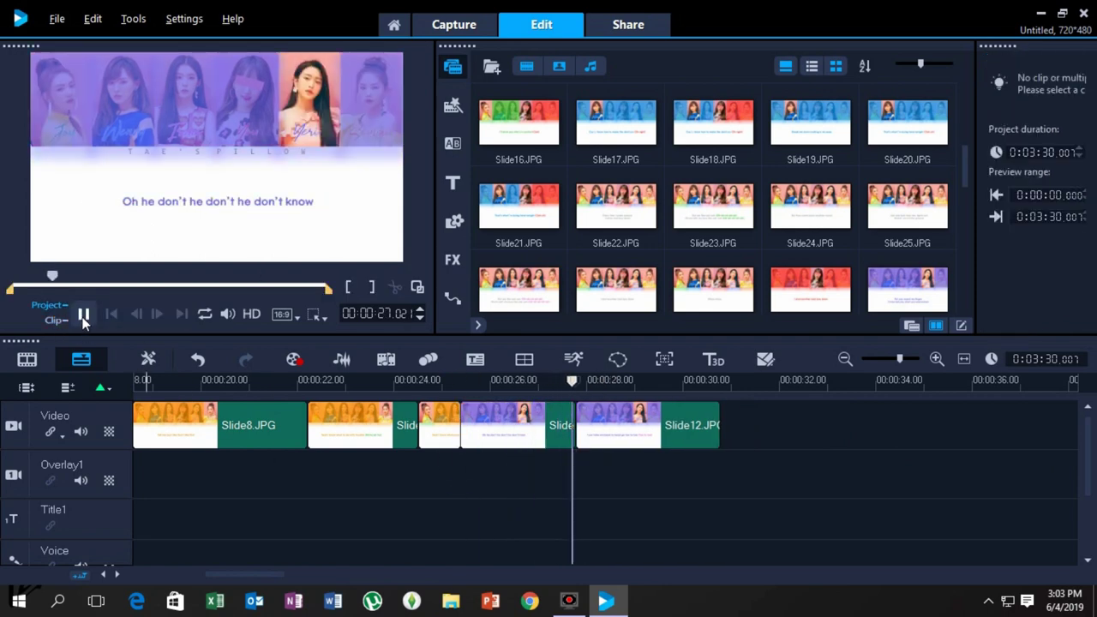
left_click(798, 445)
left_click(662, 425)
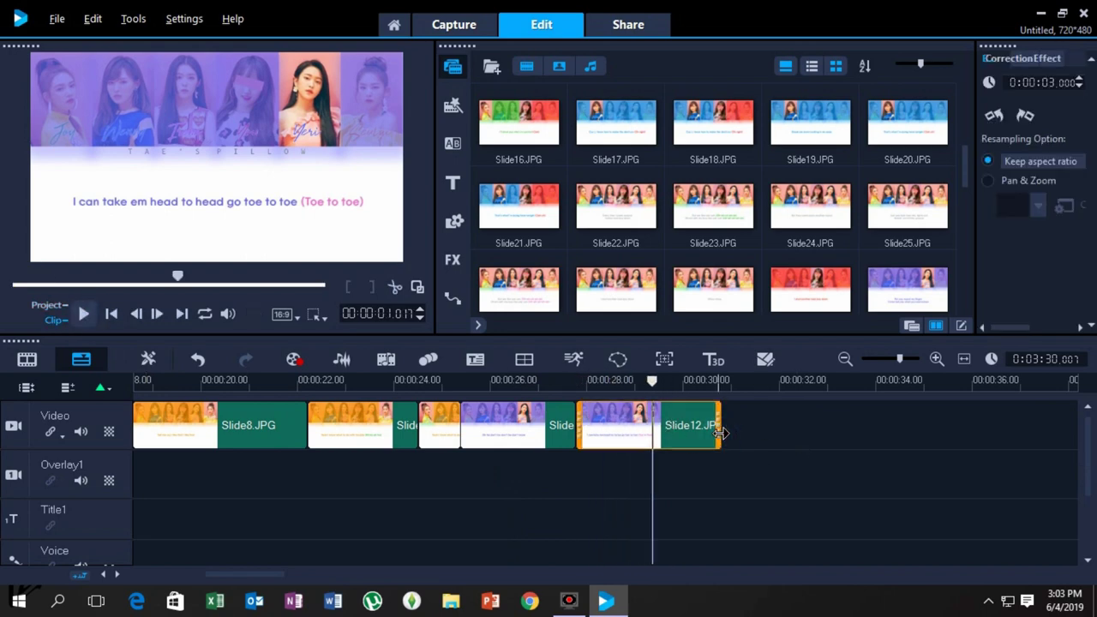
left_click_drag(718, 425, 924, 425)
Replay the Slide12.JPG section several times and trim the clip to about 2 seconds 25 frames to match the music.
left_click(595, 466)
left_click(85, 315)
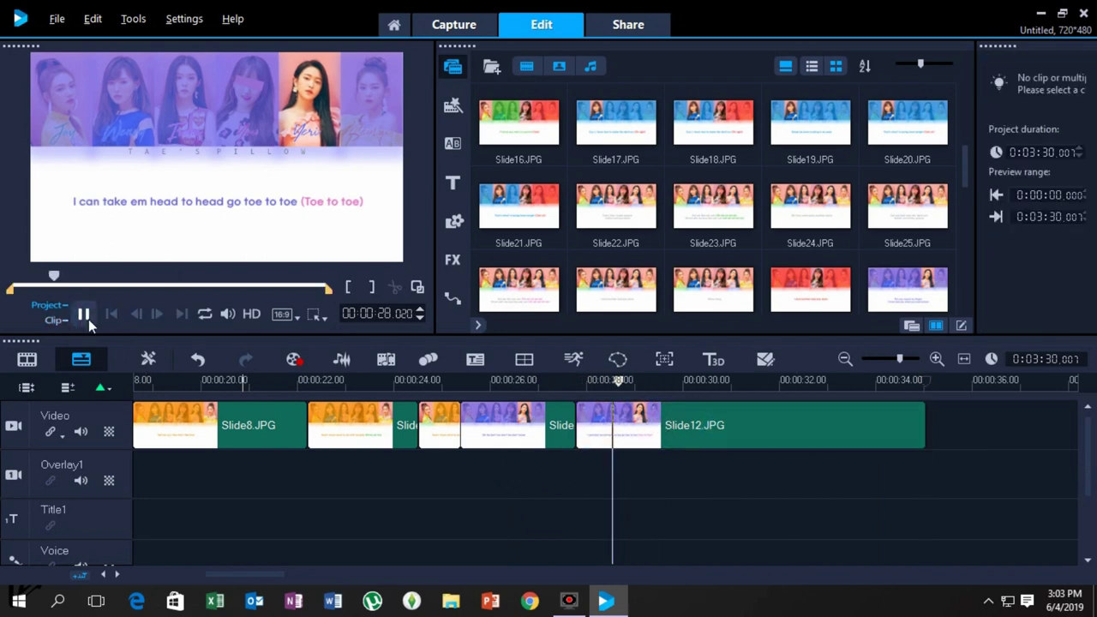
left_click(85, 315)
left_click(675, 466)
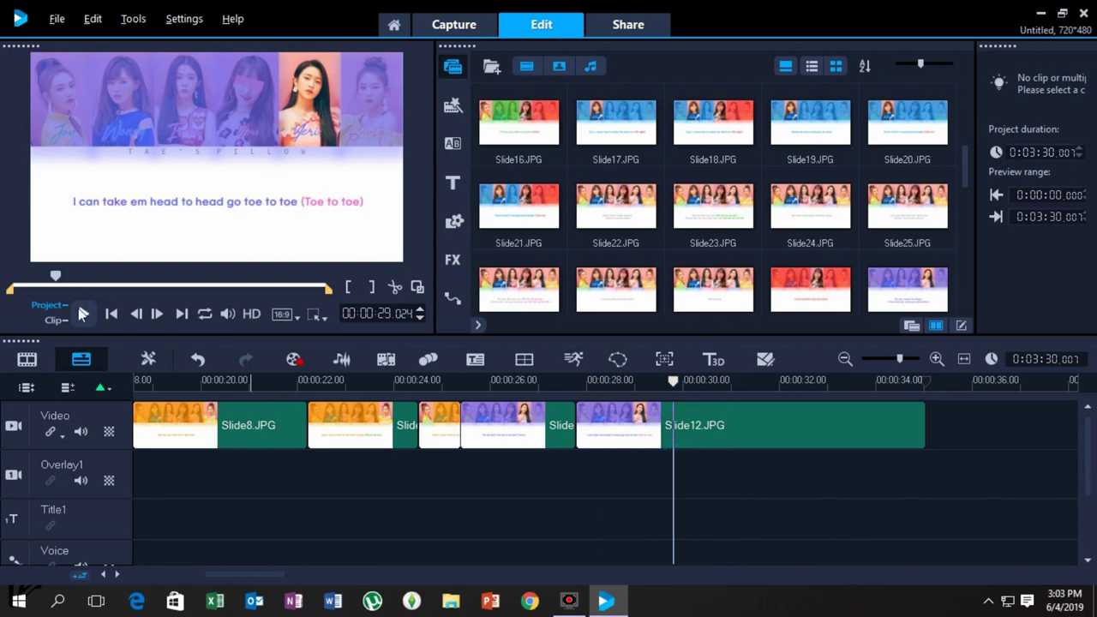
left_click(84, 315)
left_click(84, 314)
left_click(585, 464)
left_click(85, 316)
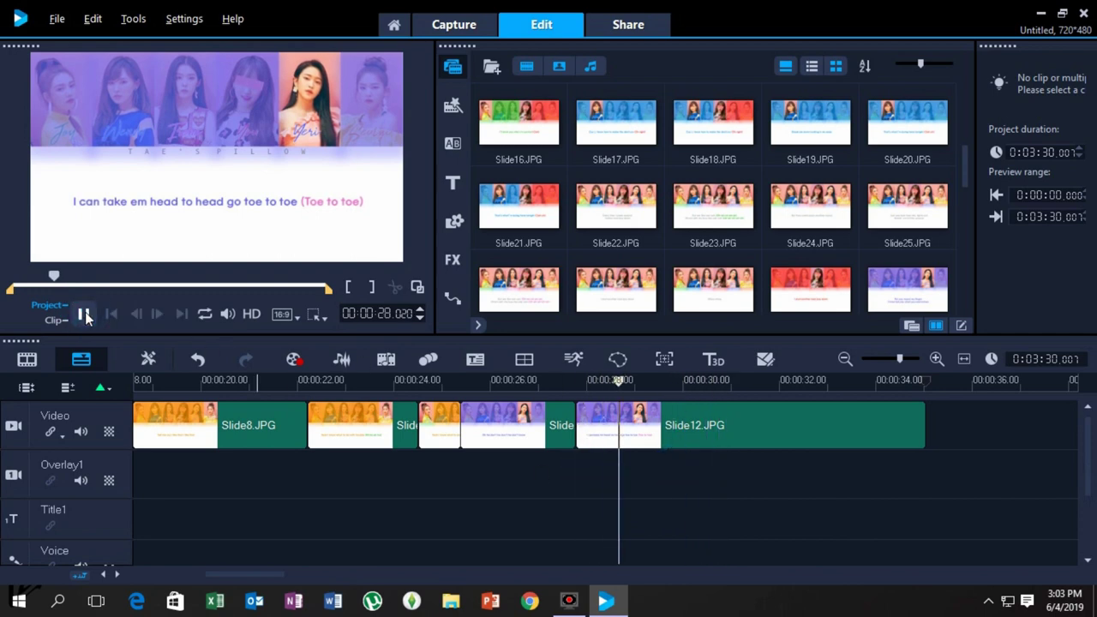
left_click(85, 315)
left_click(854, 434)
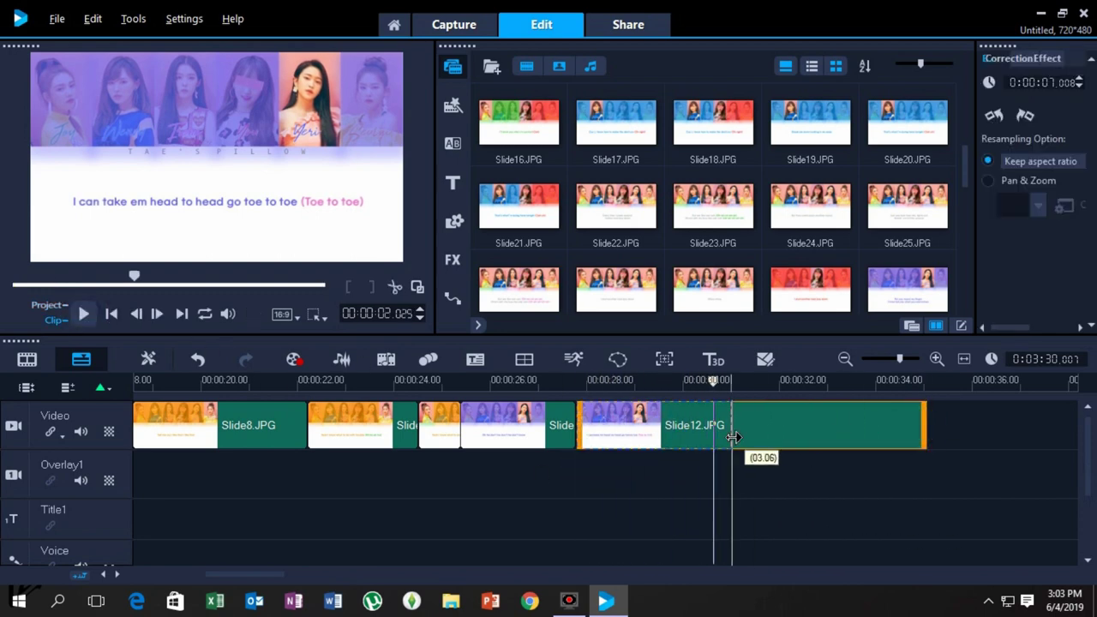
left_click_drag(715, 433, 714, 434)
Add Slide13.JPG after Slide12.JPG on the Video track and trim it to about 0.7 seconds to match the music.
scroll(801, 208, "up", 1)
left_click_drag(721, 111, 729, 430)
left_click(548, 476)
left_click(85, 314)
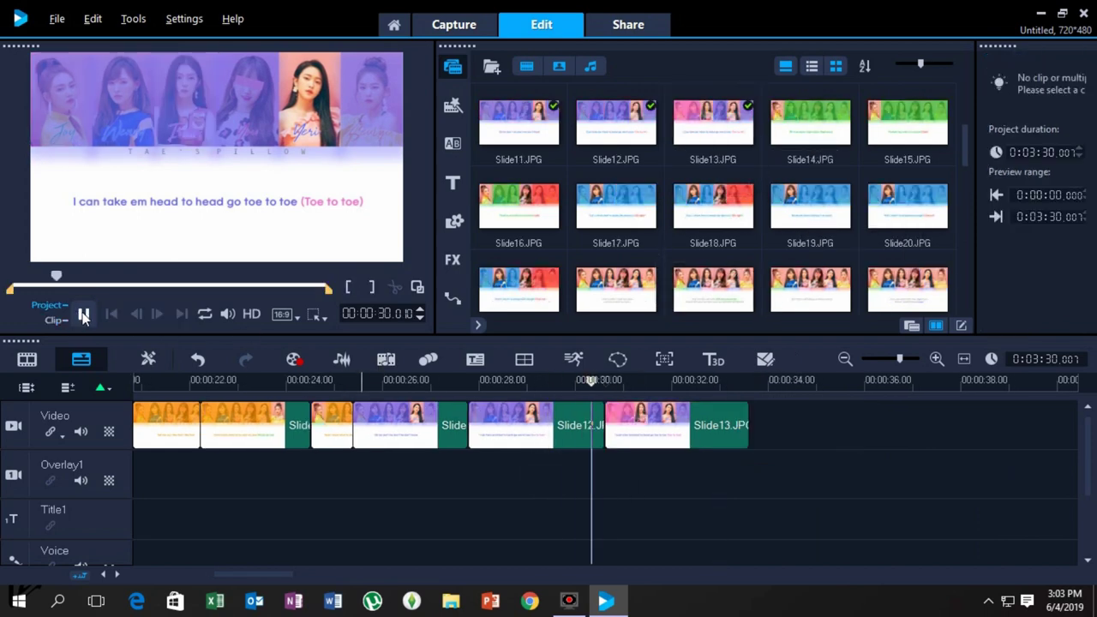
left_click(85, 315)
left_click(747, 437)
left_click_drag(651, 432, 638, 433)
Add Slide14.JPG after Slide13.JPG on the Video track and trim it to about 3.6 seconds to match the music.
left_click_drag(796, 128, 857, 423)
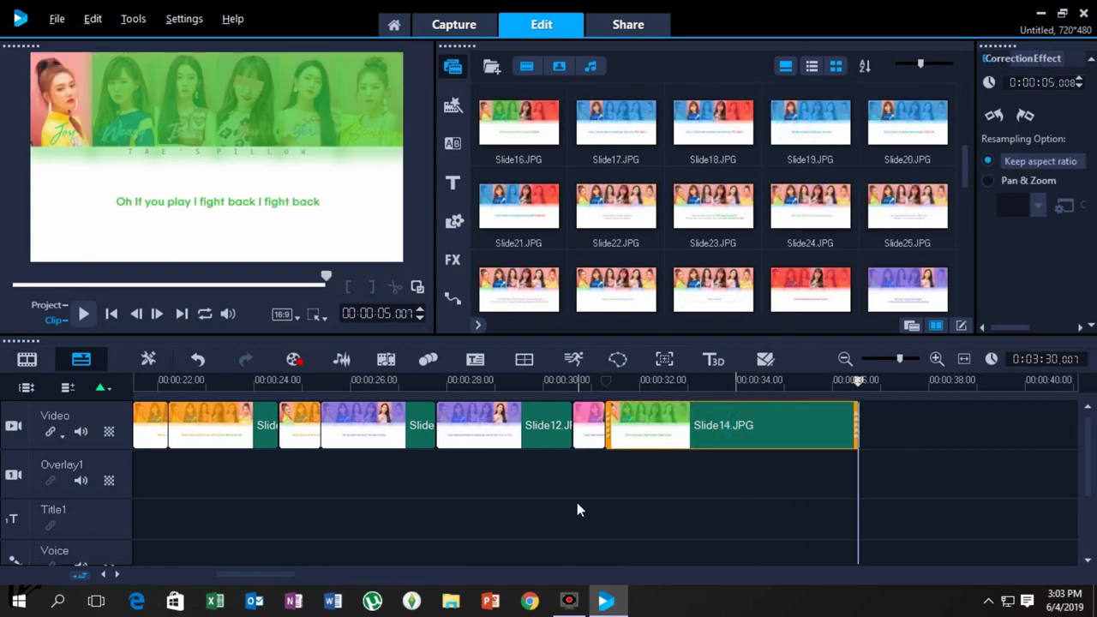
left_click(577, 502)
left_click(85, 314)
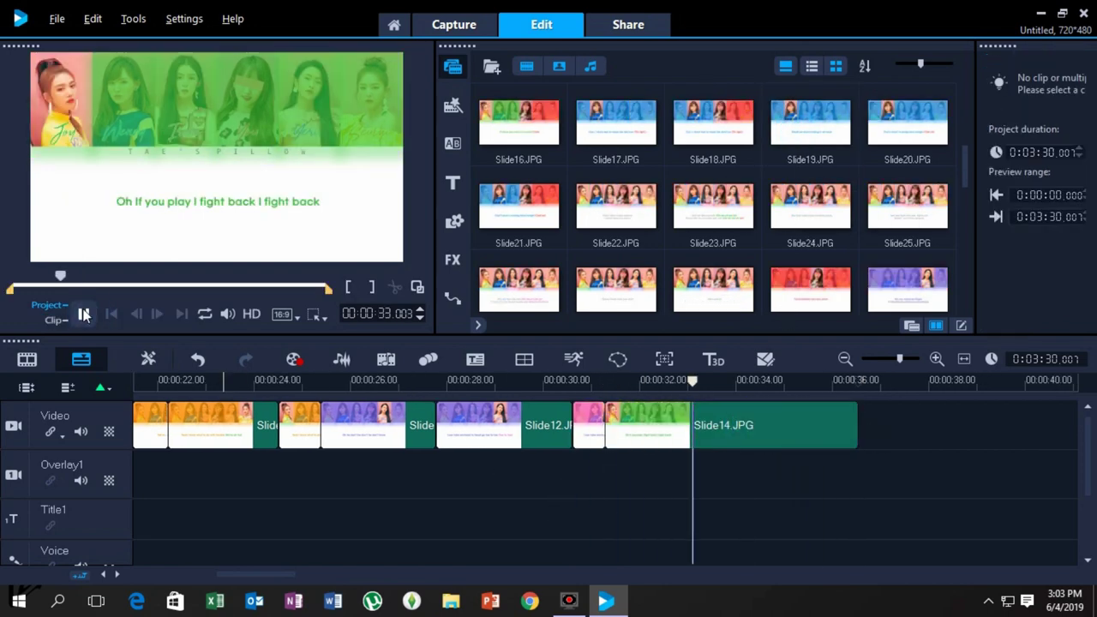
left_click(85, 315)
left_click_drag(857, 424, 778, 429)
Add Slide15.JPG after Slide14.JPG on the Video track and trim it to about 2 seconds 17 frames to match the music.
scroll(833, 171, "up", 1)
left_click_drag(897, 128, 886, 433)
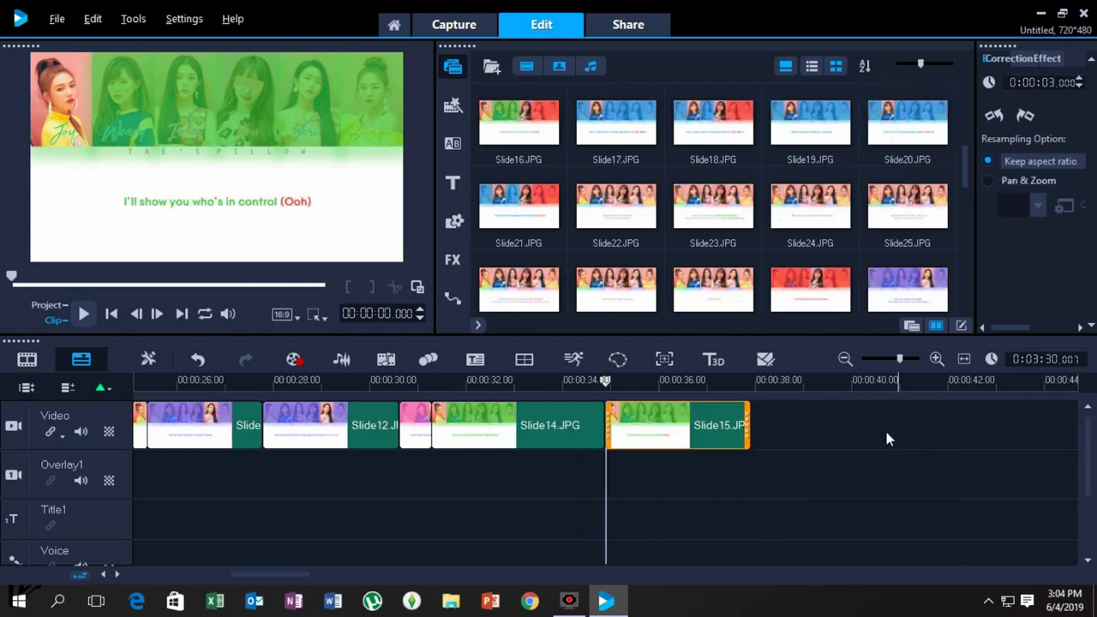
left_click_drag(747, 423, 873, 424)
left_click(551, 470)
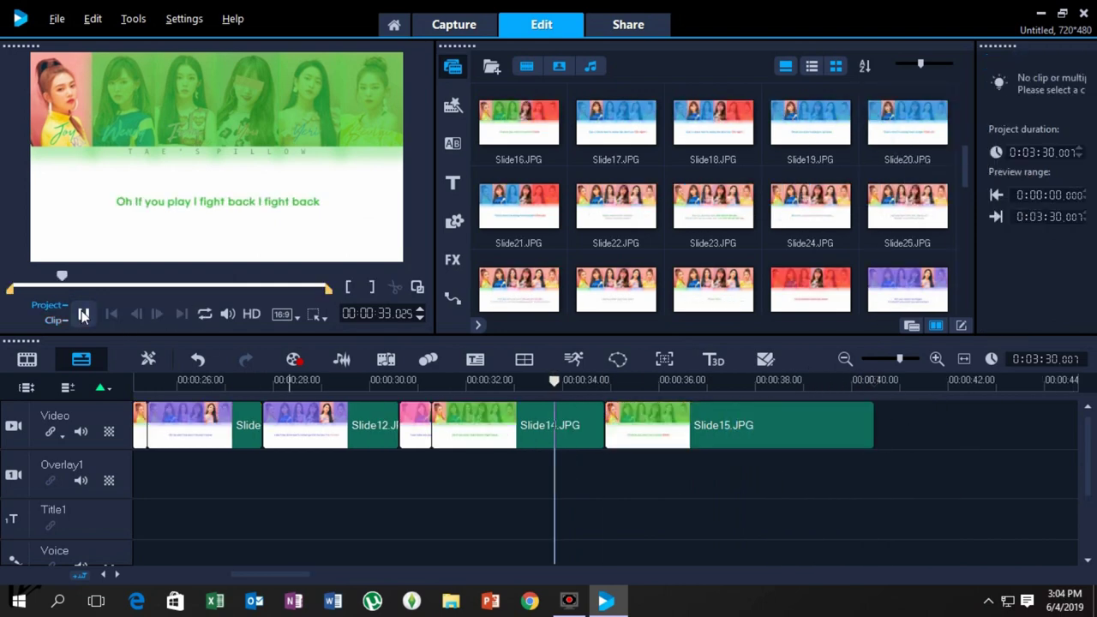
left_click(86, 315)
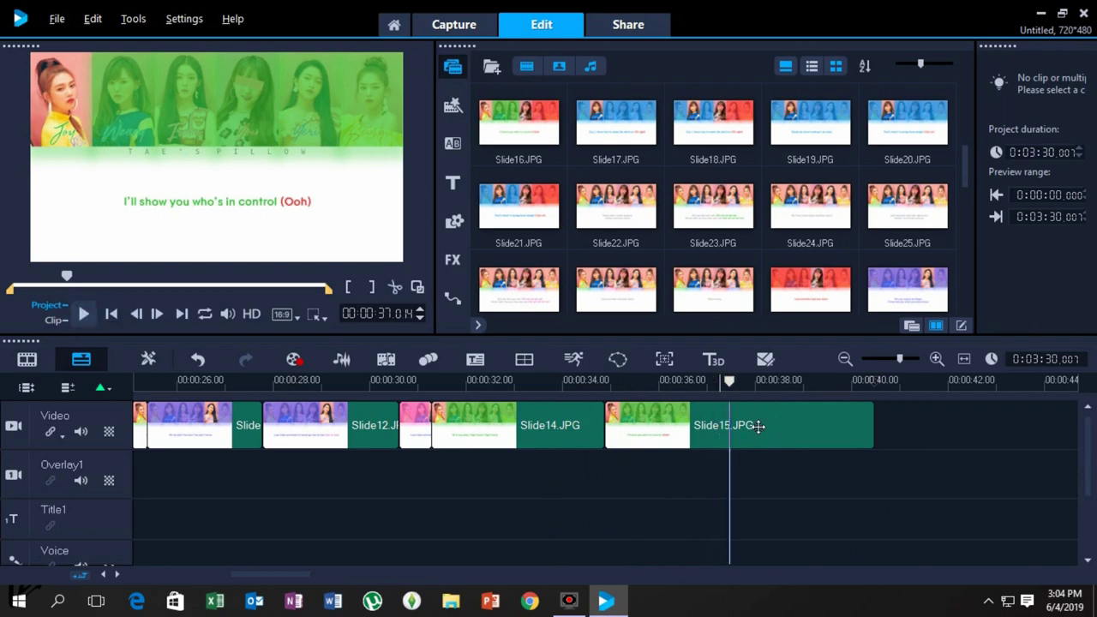
left_click_drag(872, 424, 728, 424)
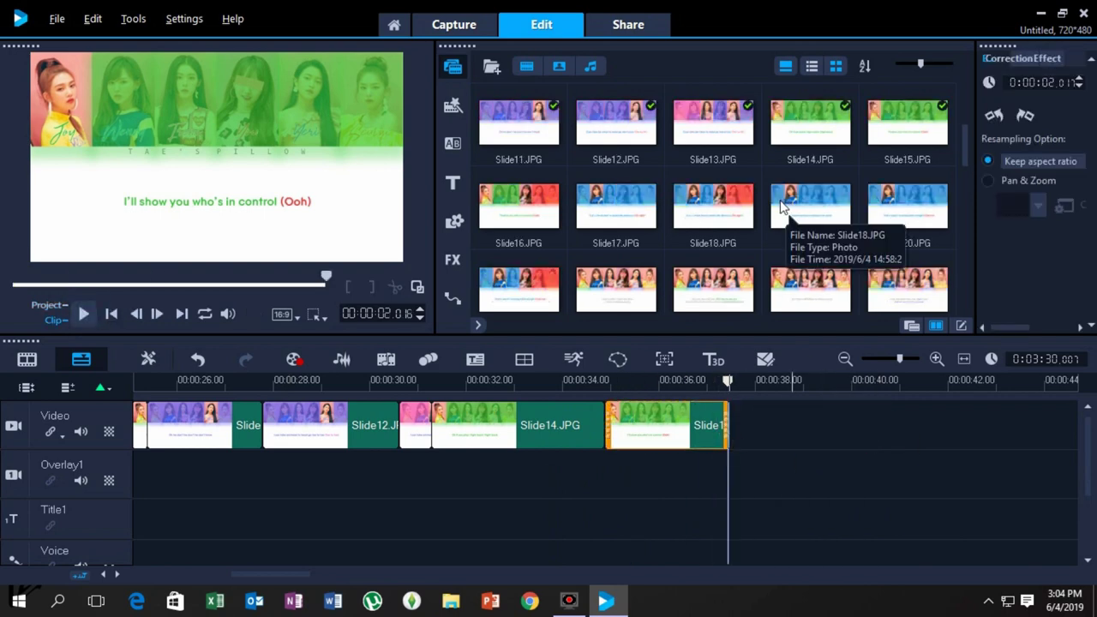
Add Slide16.JPG after Slide15.JPG on the Video track and trim it to about 1 second 2 frames to match the music.
left_click_drag(518, 123, 772, 425)
left_click(575, 463)
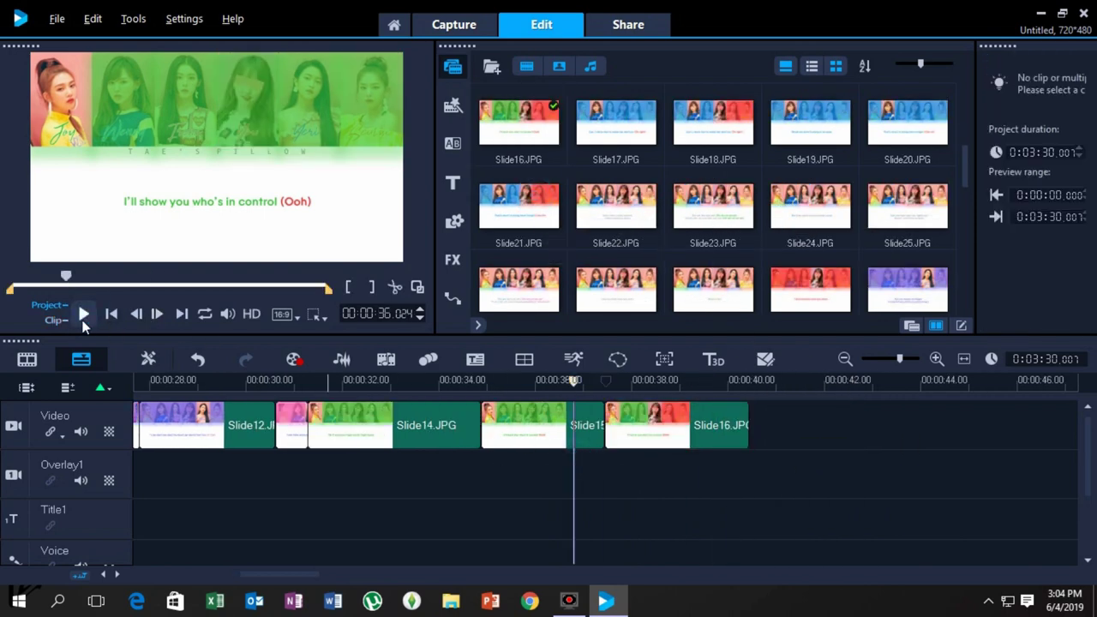
left_click(84, 317)
left_click(84, 315)
left_click(716, 431)
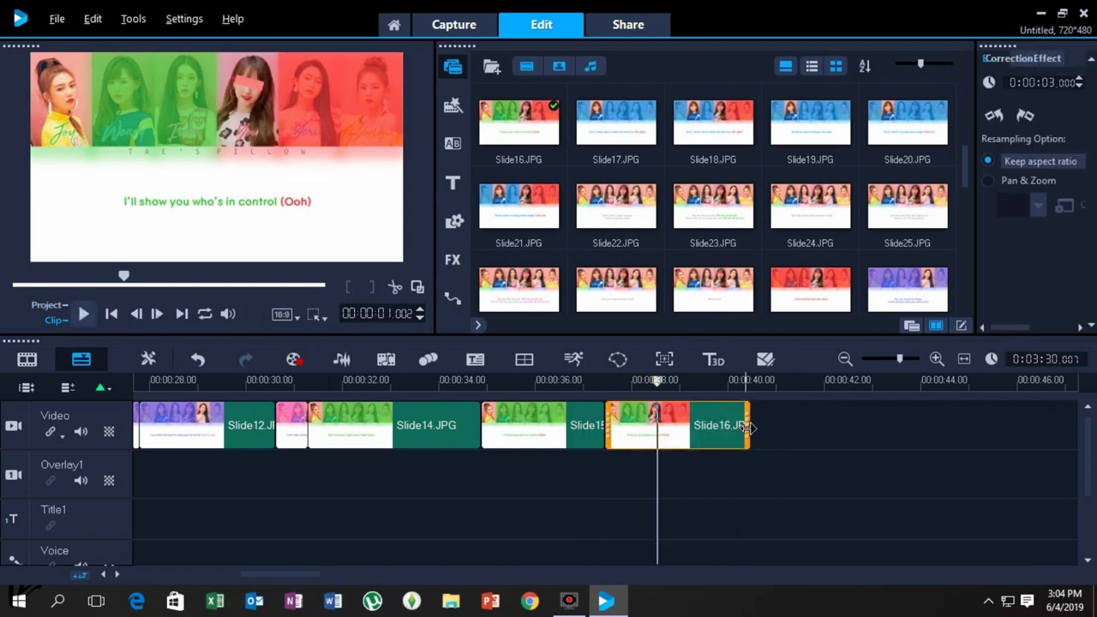
left_click_drag(747, 425, 656, 453)
left_click(395, 480)
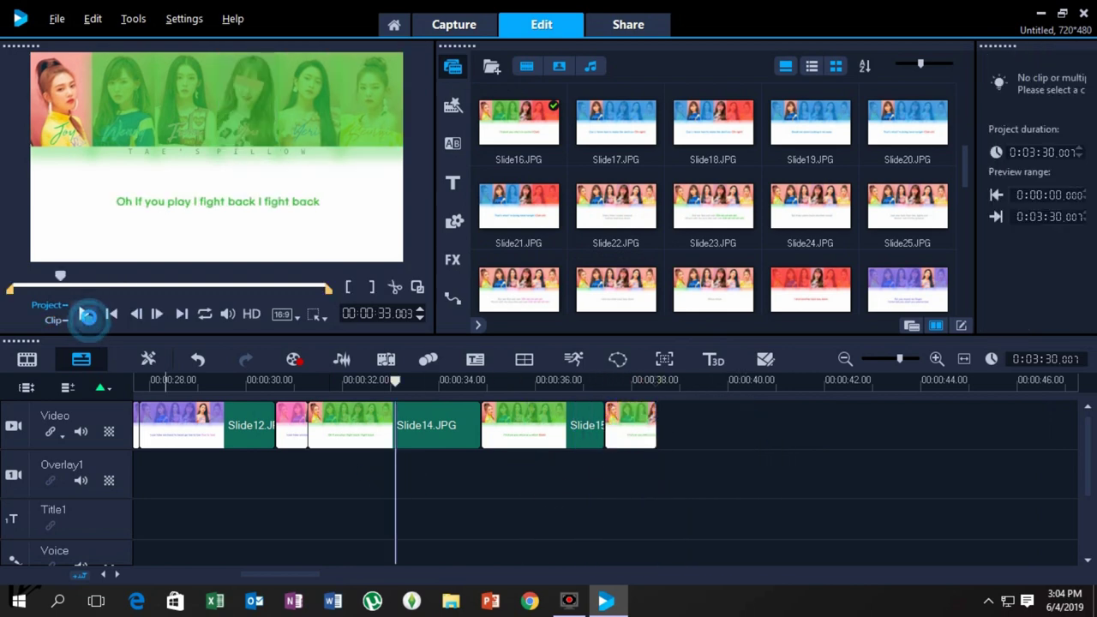
left_click(87, 314)
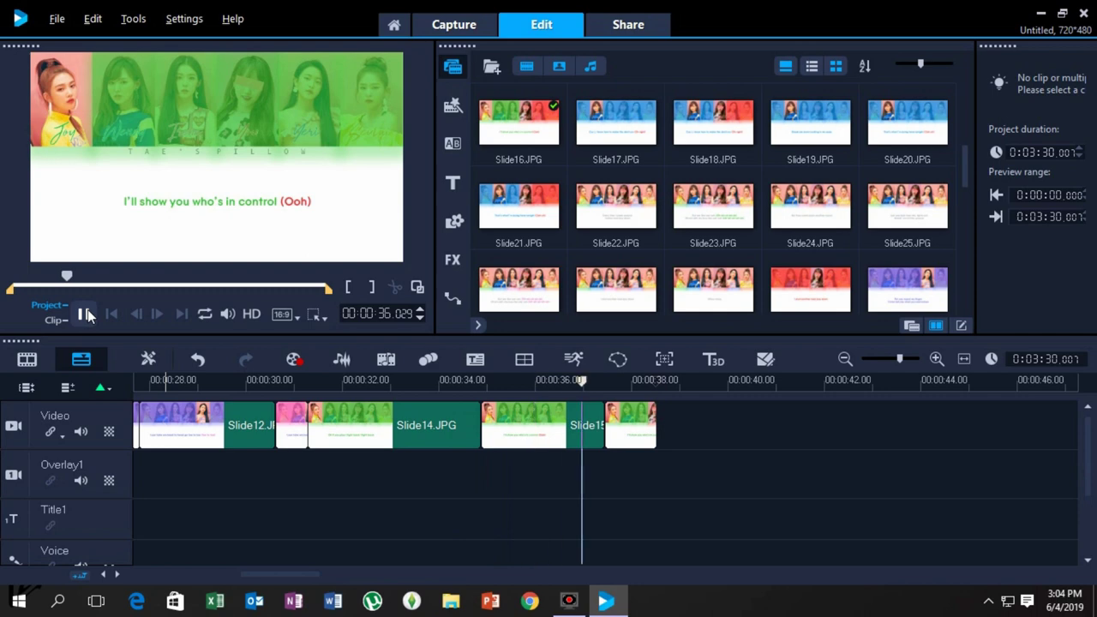
left_click(88, 316)
Add Slide17.JPG and Slide18.JPG after Slide16.JPG on the Video track and play the new section.
left_click_drag(614, 122, 696, 421)
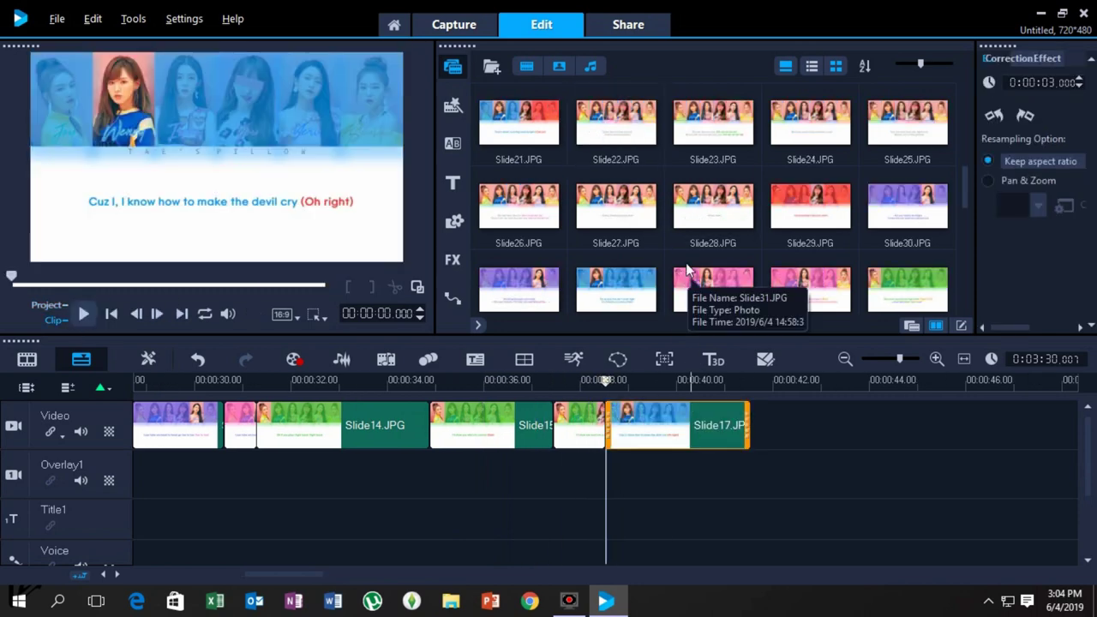
left_click_drag(694, 154, 546, 465)
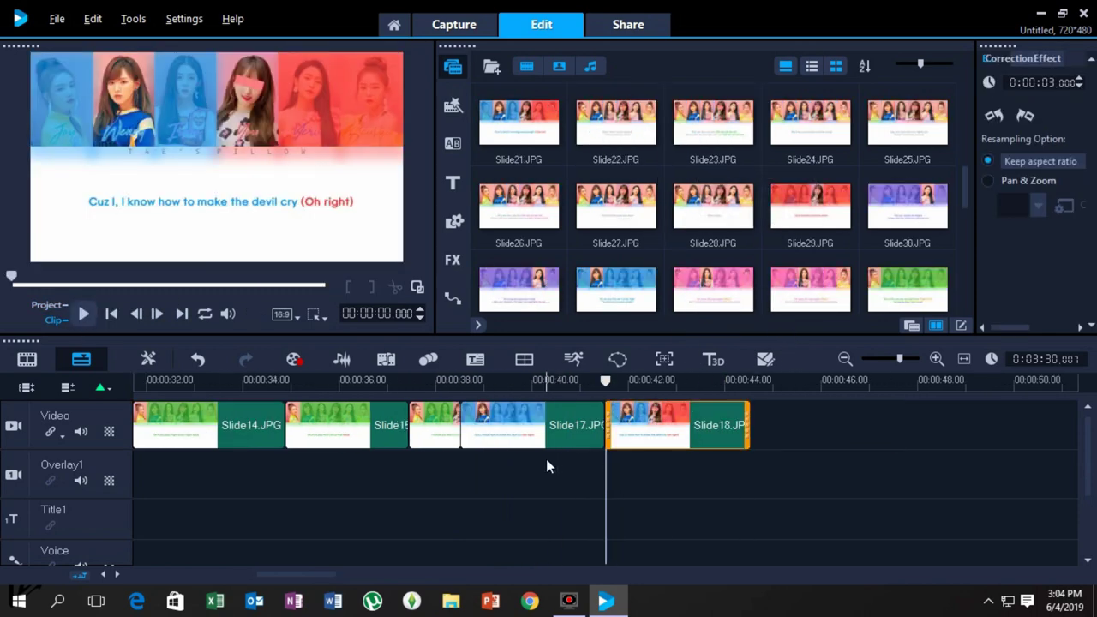
left_click(546, 459)
left_click(84, 314)
left_click(83, 314)
Extend the Slide17.JPG clip, play it against the song, and set its length to about 3 seconds 26 frames.
left_click(600, 430)
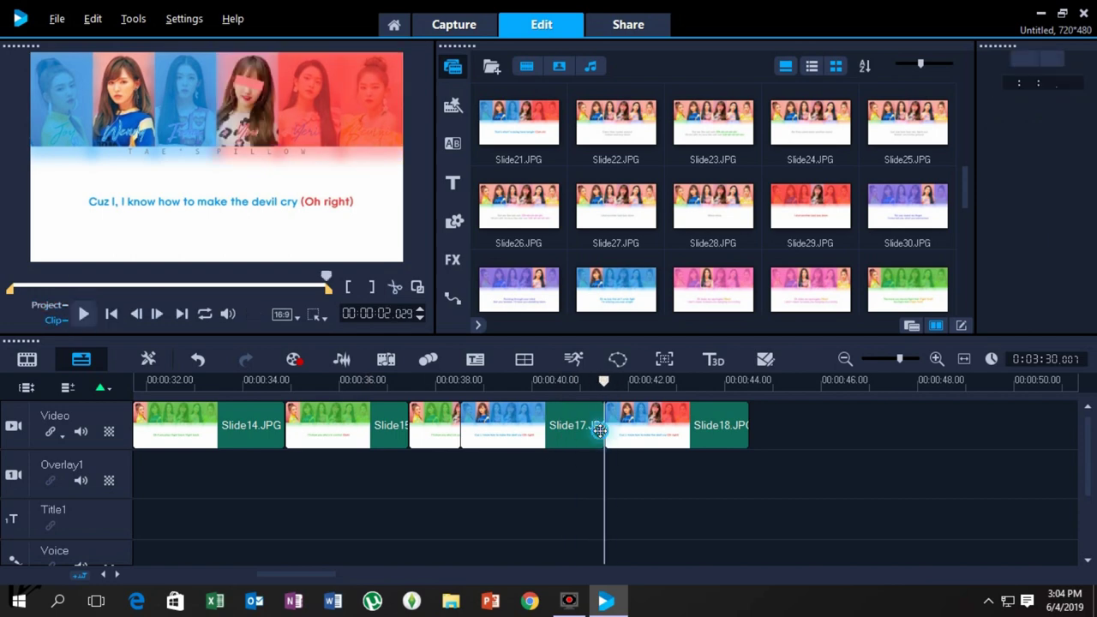
left_click_drag(600, 431, 827, 431)
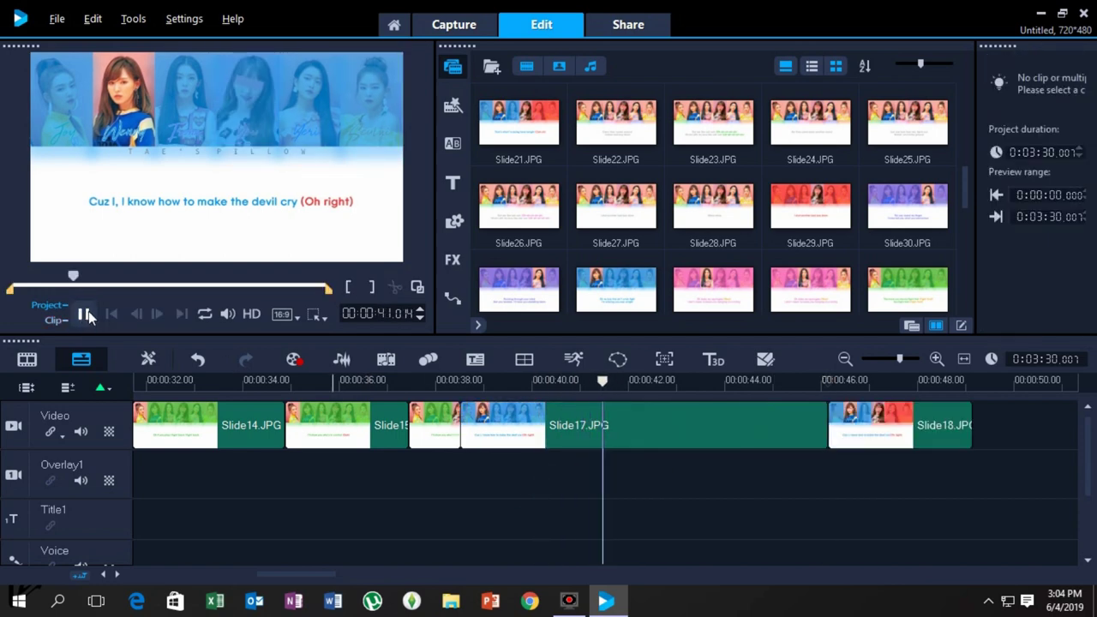
left_click(87, 315)
left_click(803, 435)
left_click_drag(826, 435, 651, 439)
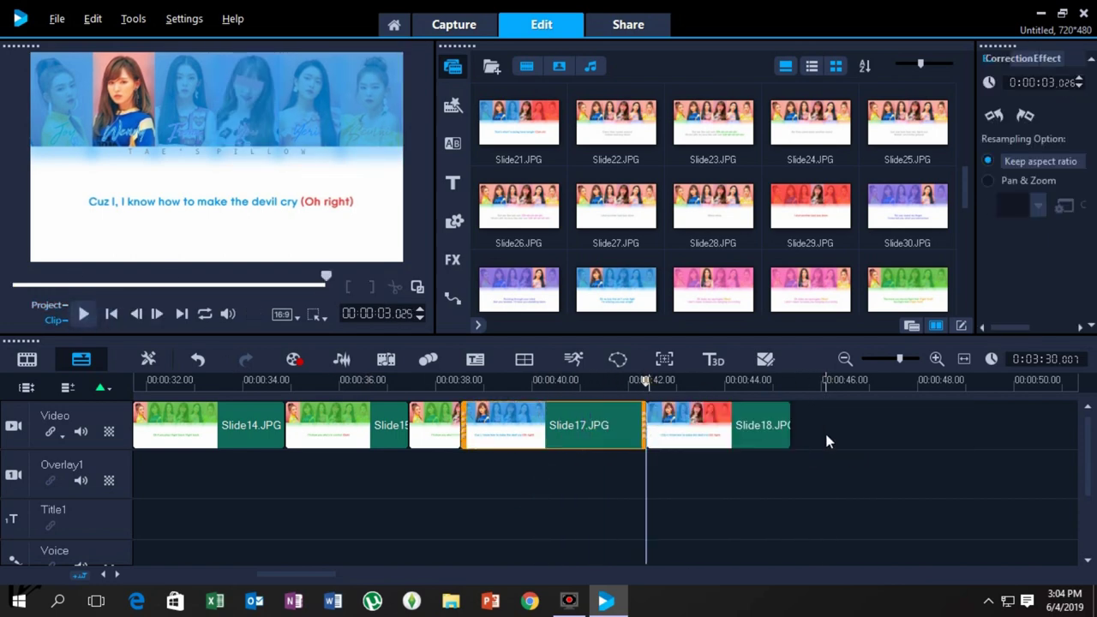
Replay the end of Slide17.JPG and trim Slide18.JPG to about 1 second 9 frames to match the music.
left_click(558, 461)
left_click(85, 313)
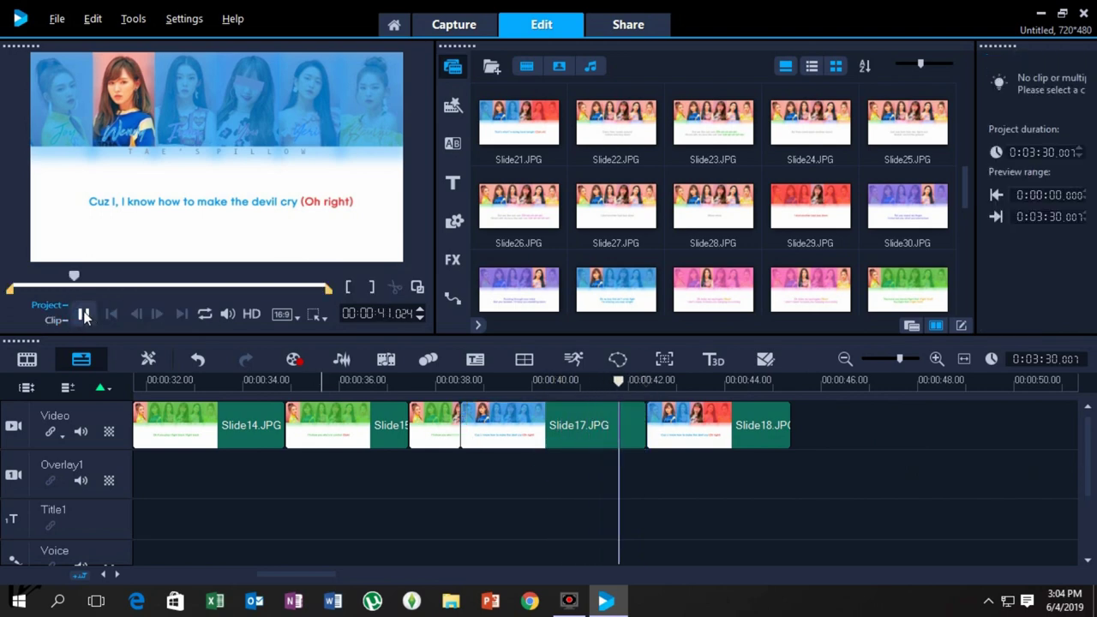
left_click(710, 437)
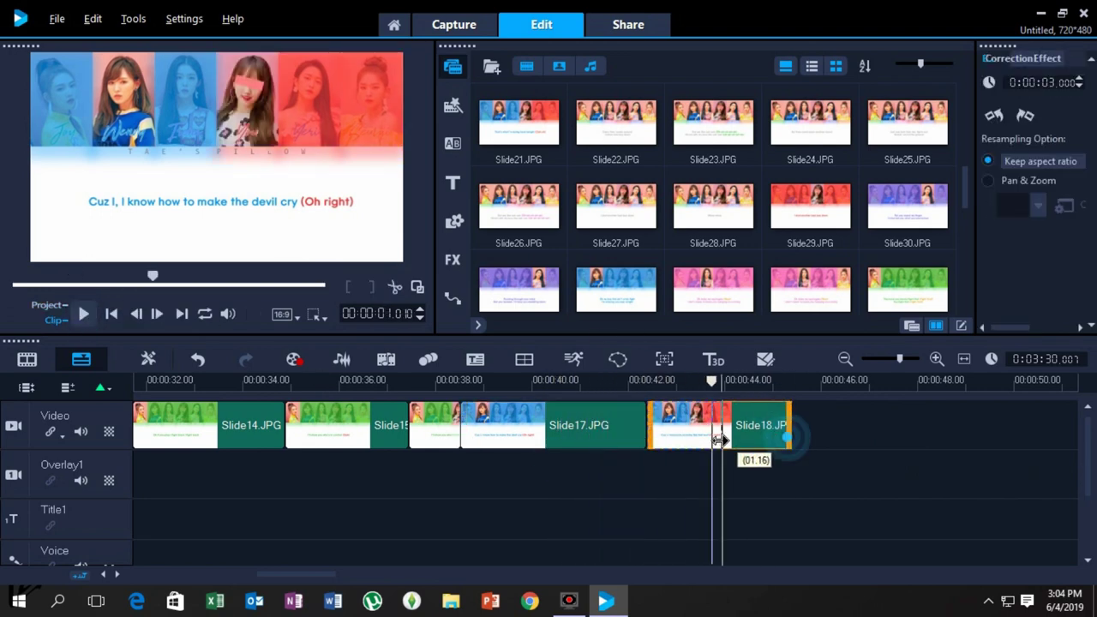
left_click_drag(711, 438, 712, 438)
Add Slide19.JPG and Slide20.JPG after Slide18.JPG on the Video track and trim Slide19.JPG to about 2.8 seconds.
scroll(598, 135, "up", 1)
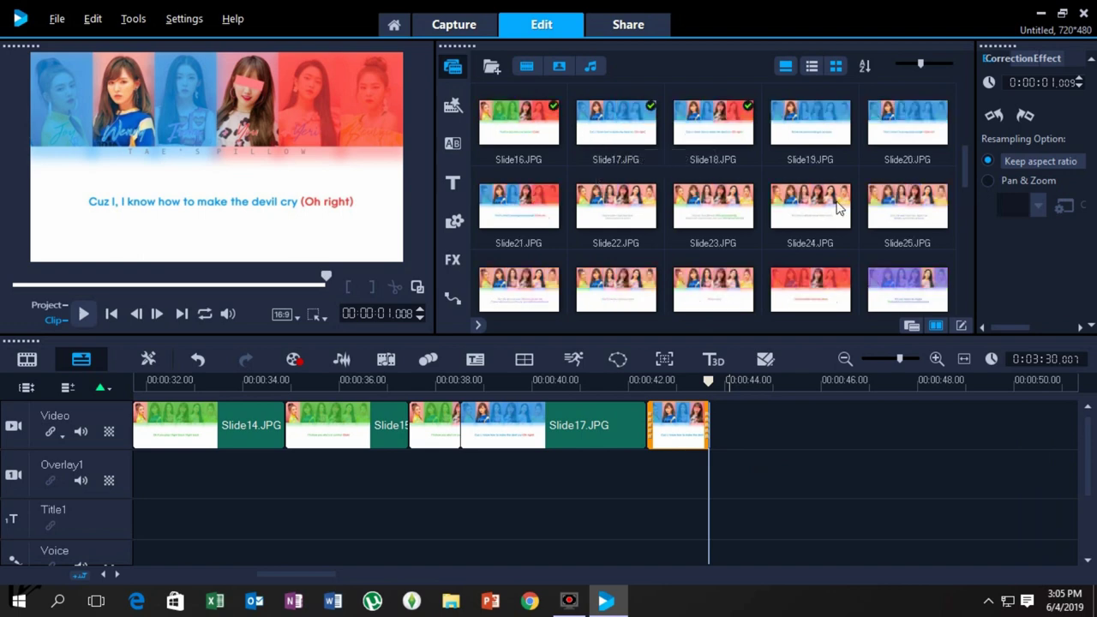
left_click_drag(811, 126, 808, 427)
left_click_drag(922, 131, 830, 439)
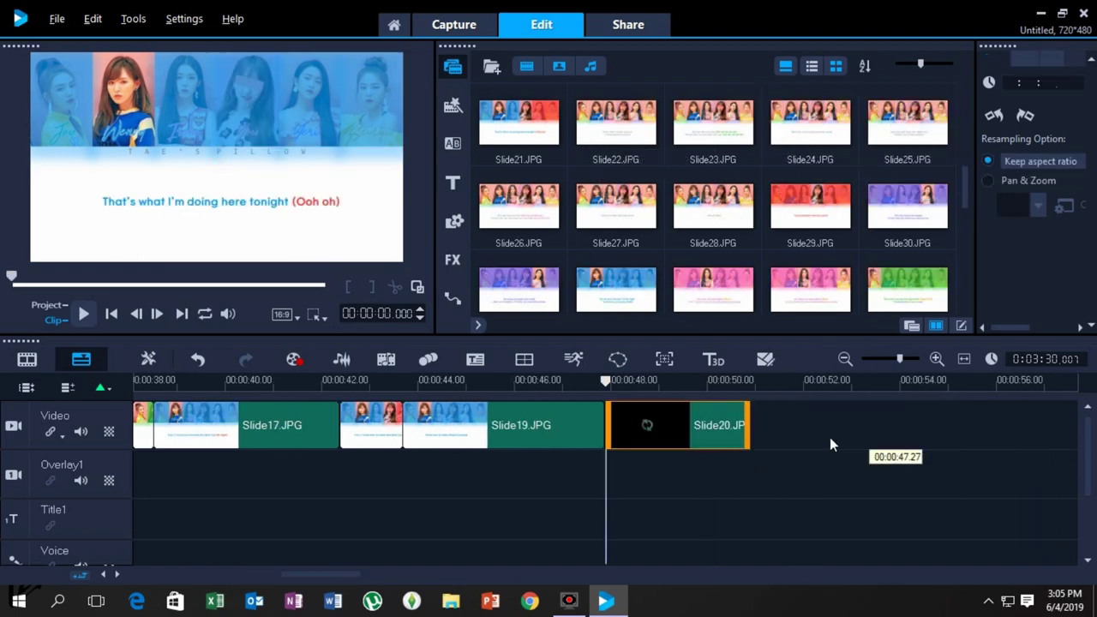
left_click(384, 473)
left_click(81, 314)
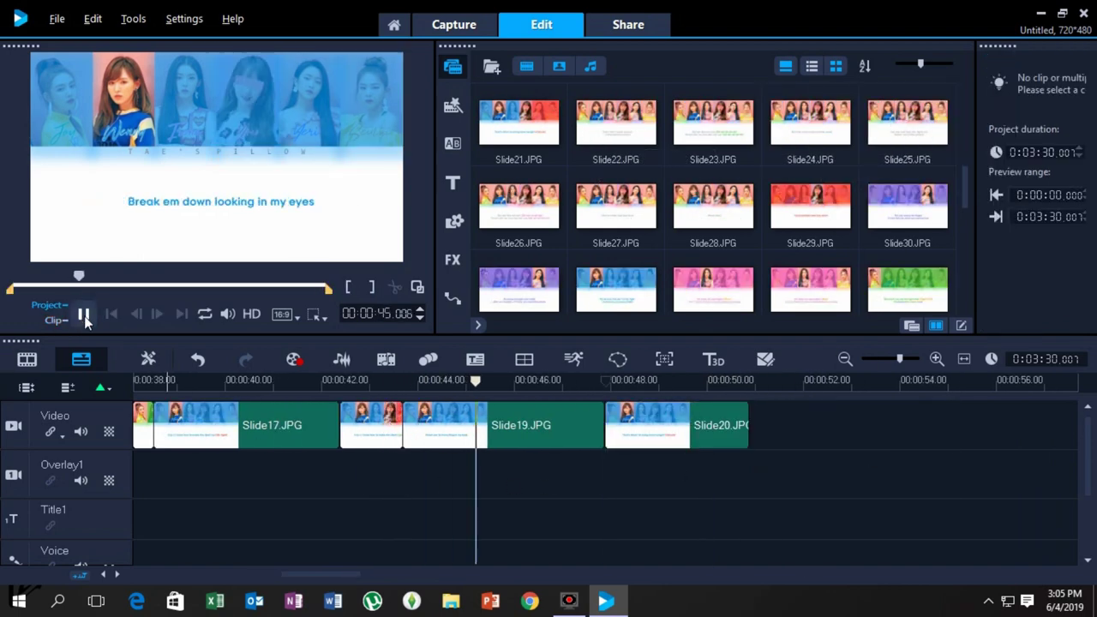
left_click(84, 317)
left_click(600, 426)
left_click_drag(600, 426, 539, 426)
Replay the Slide20.JPG section several times and adjust the clip to about 2 seconds 28 frames to match the music.
left_click(492, 465)
left_click(82, 314)
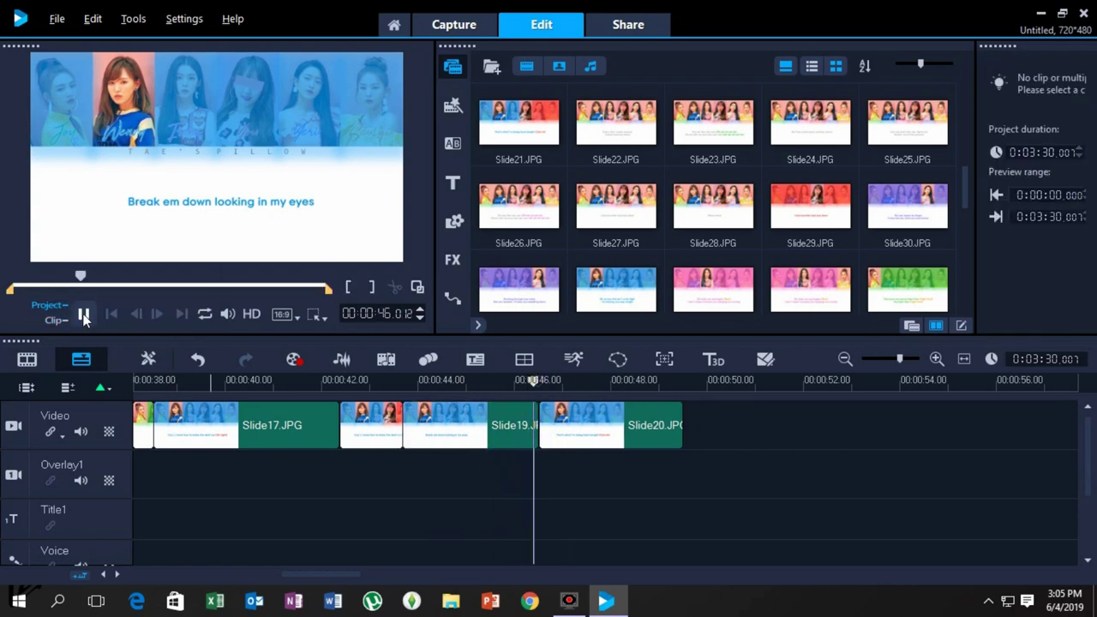
left_click(84, 317)
left_click(667, 439)
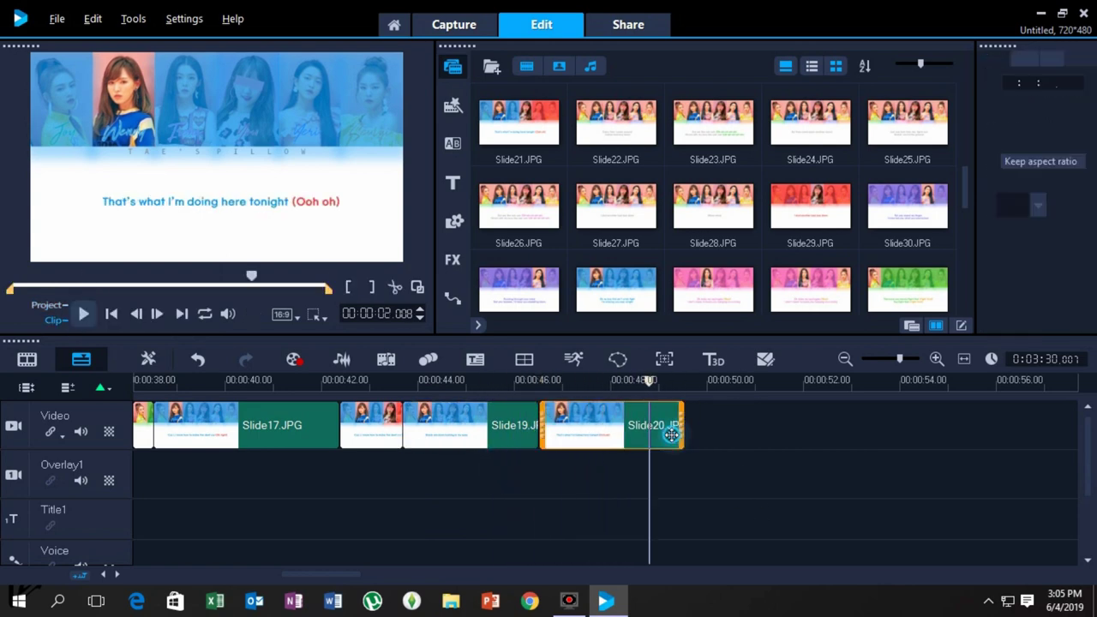
left_click_drag(680, 437, 726, 436)
left_click(458, 465)
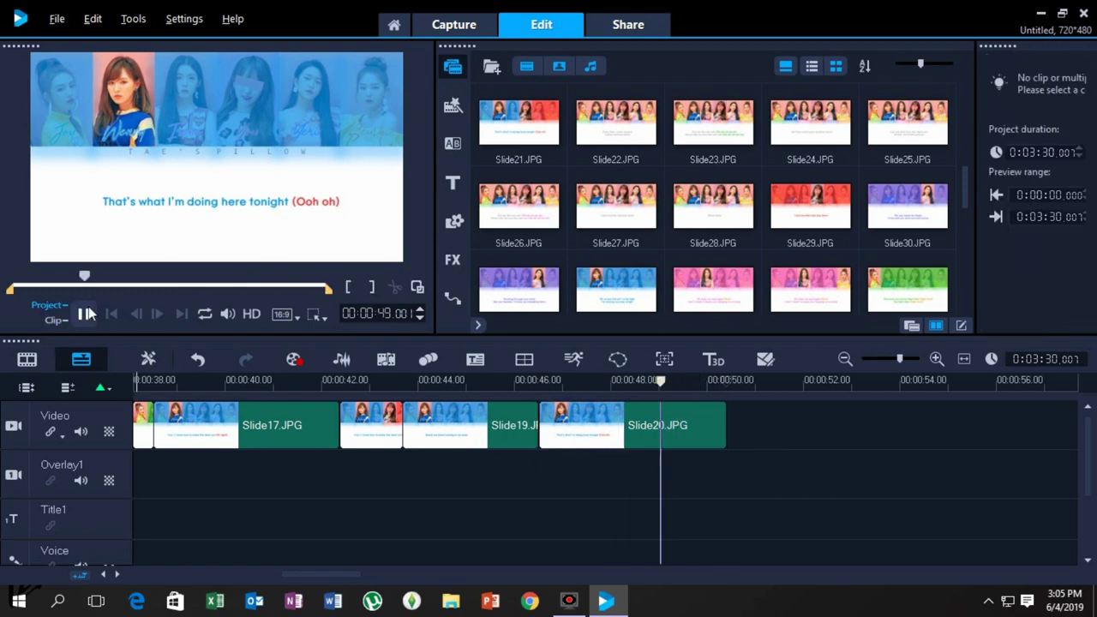
left_click(83, 316)
left_click(561, 469)
left_click(80, 314)
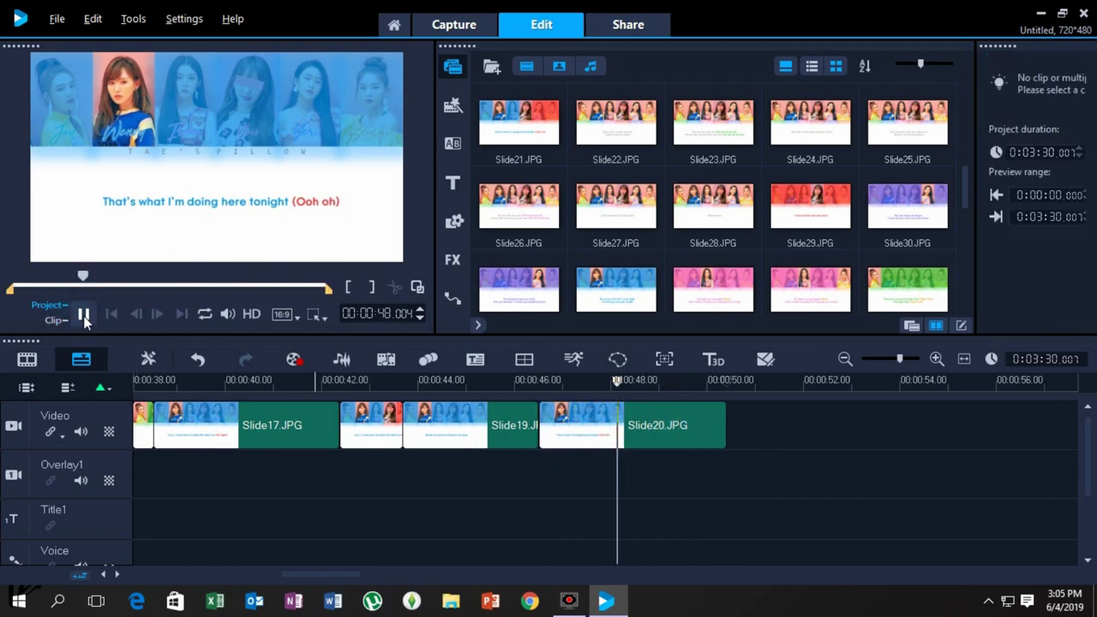
left_click(83, 316)
left_click_drag(724, 433, 680, 434)
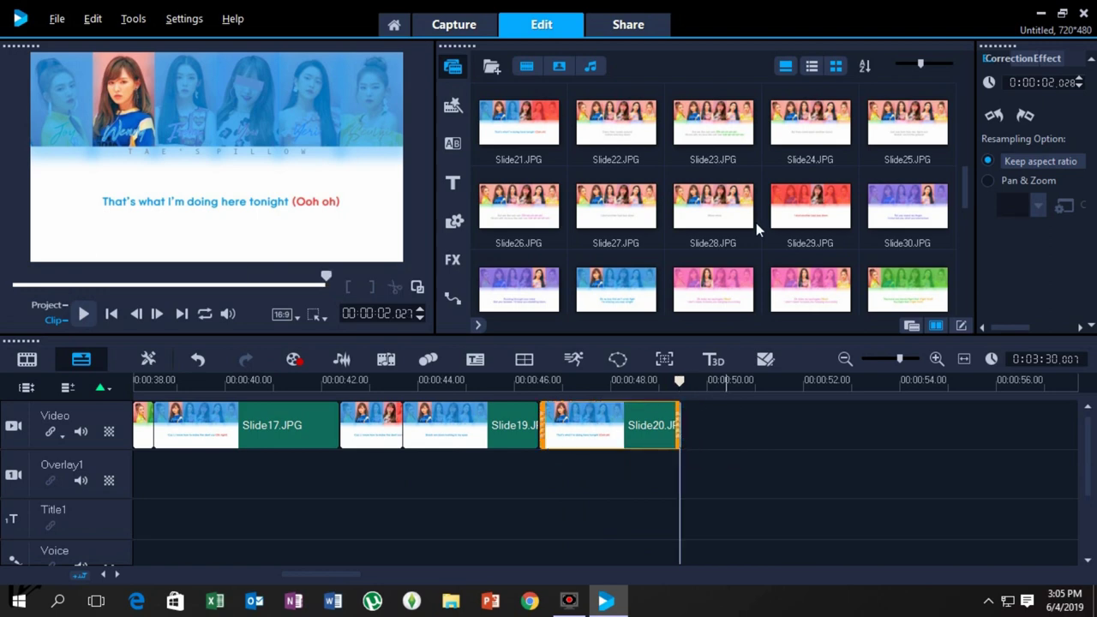
Add Slide21.JPG after Slide20.JPG on the Video track and trim it to about 1 second 9 frames to match the music.
scroll(806, 221, "up", 1)
left_click_drag(522, 208, 684, 425)
left_click(553, 482)
left_click(83, 313)
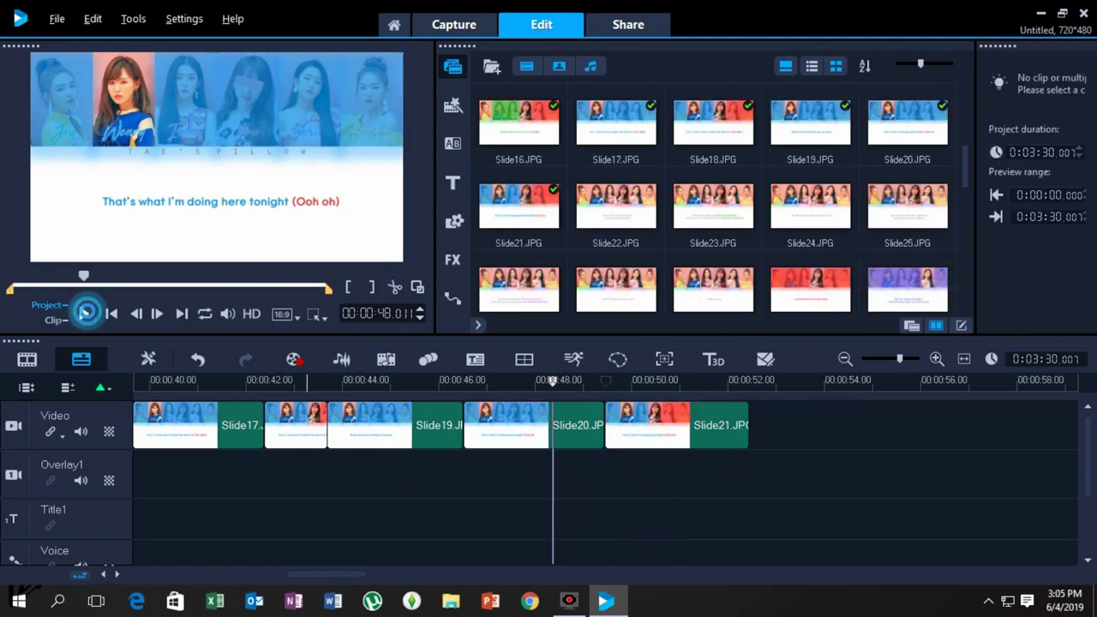
left_click(641, 437)
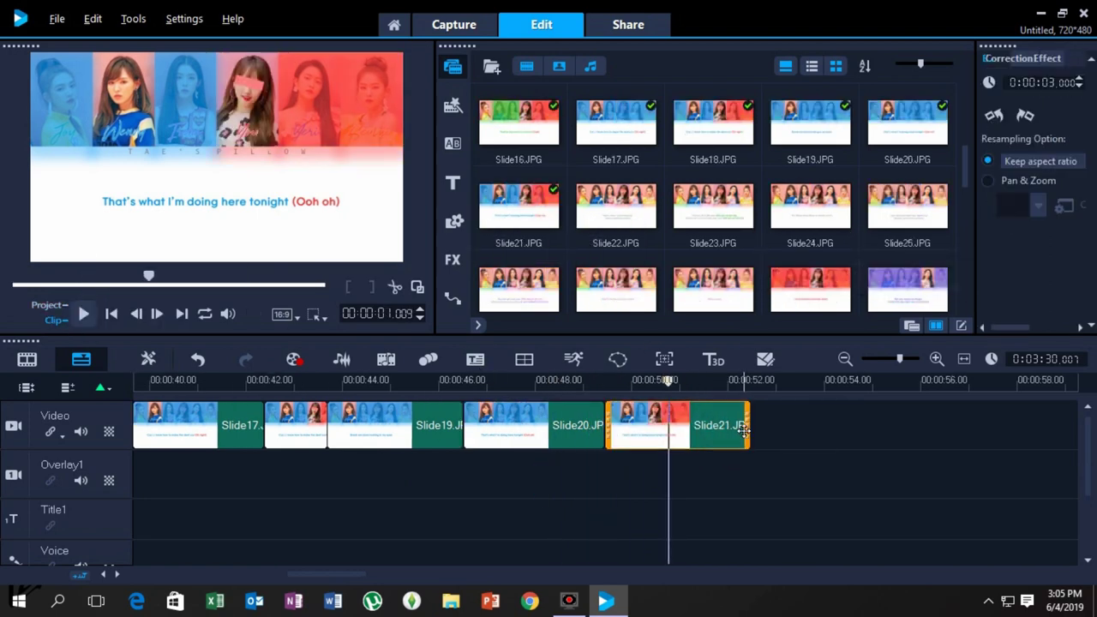
left_click_drag(745, 429, 669, 439)
Add Slide22.JPG after Slide21.JPG on the Video track, followed by Slide23.JPG, Slide24.JPG and Slide25.JPG together.
left_click_drag(622, 205, 727, 430)
mouse_move(670, 90)
left_mouse_down()
mouse_move(900, 213)
mouse_move(924, 165)
left_mouse_up()
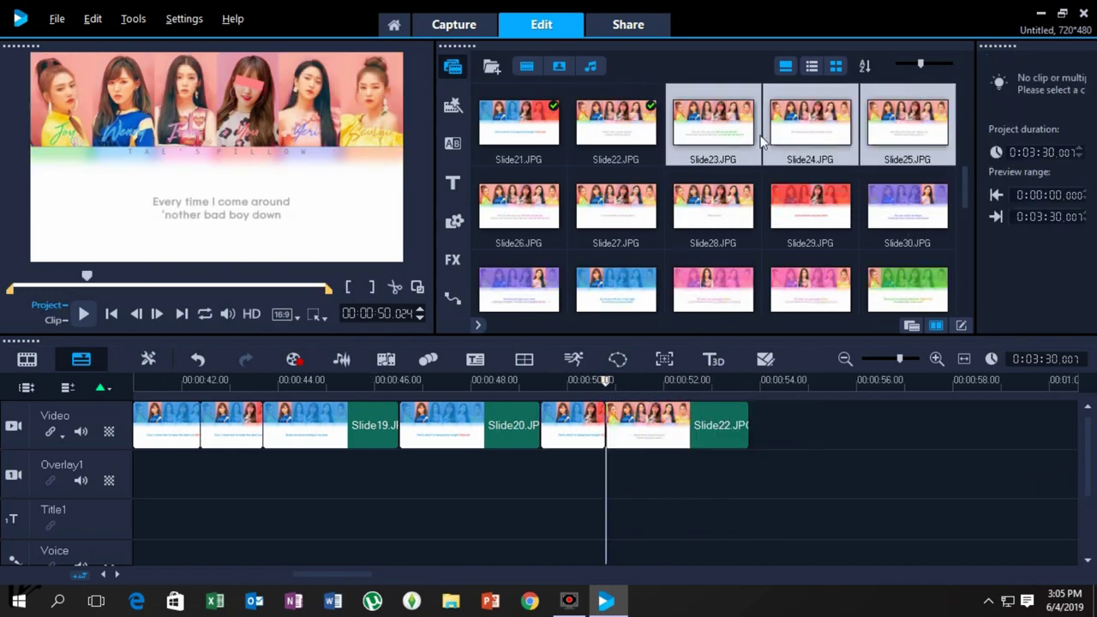
left_click_drag(810, 128, 762, 428)
Play the Slide22.JPG section and extend the clip in stages to about 8 seconds 24 frames.
left_click(583, 484)
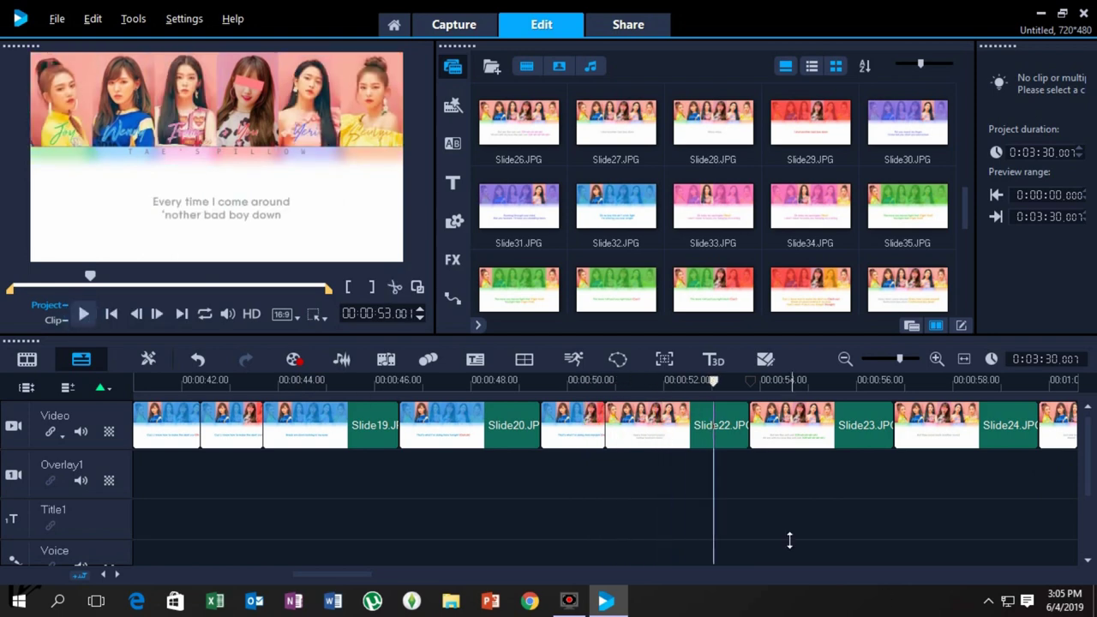
left_click(748, 433)
left_click_drag(747, 433, 893, 433)
left_click(83, 313)
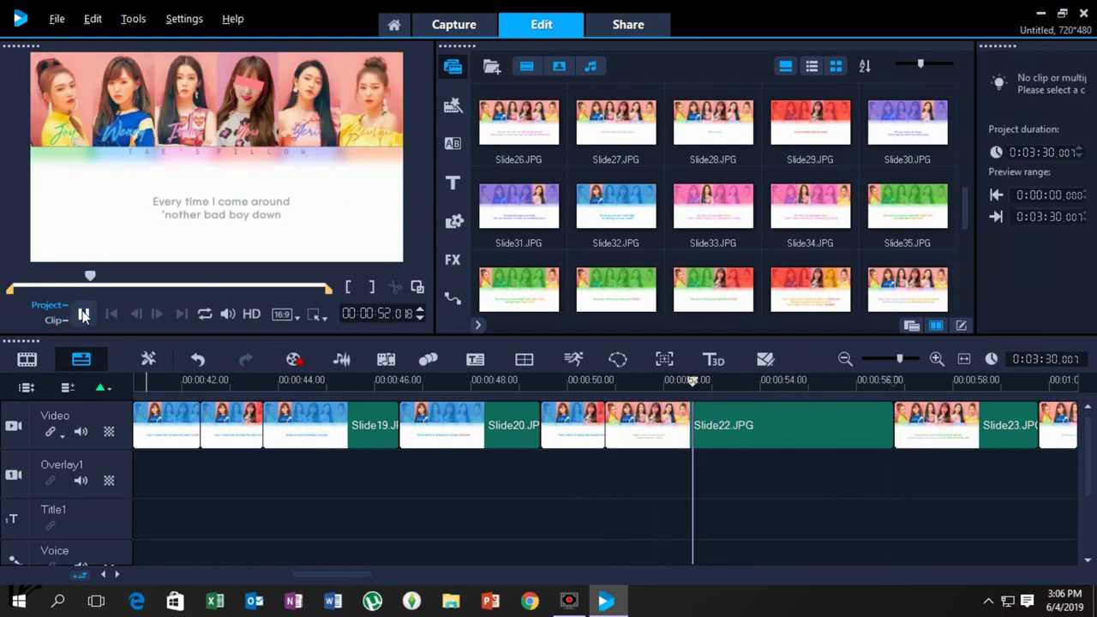
left_click(86, 315)
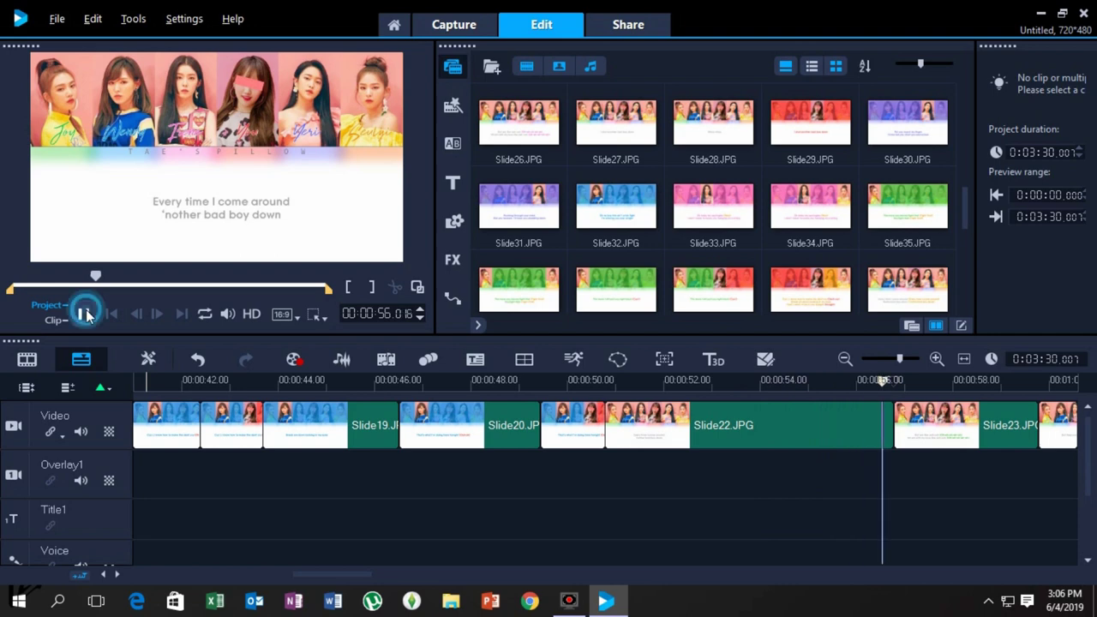
left_click(893, 426)
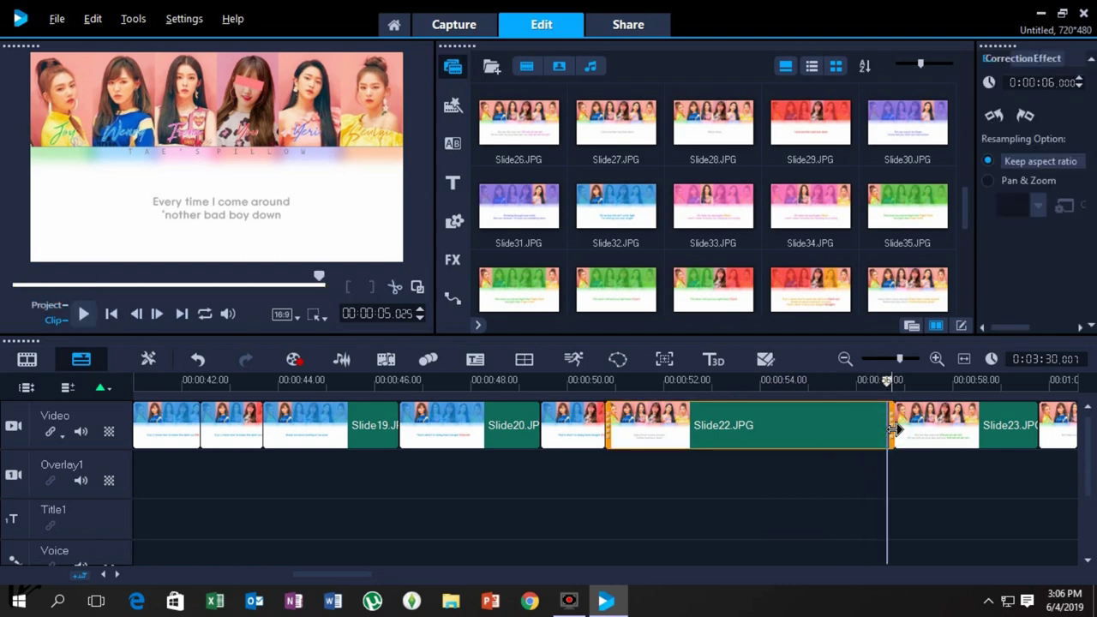
left_click_drag(893, 426, 1028, 426)
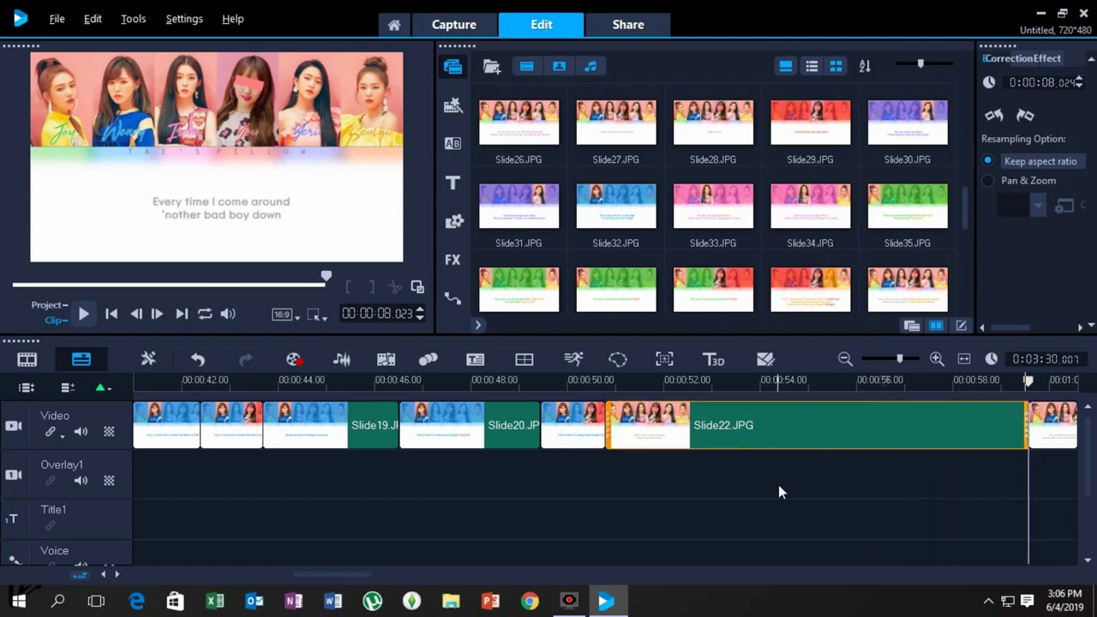
Replay the Slide22.JPG section several times and shorten the clip to about 6 seconds 1 frame.
left_click(83, 313)
left_click(84, 314)
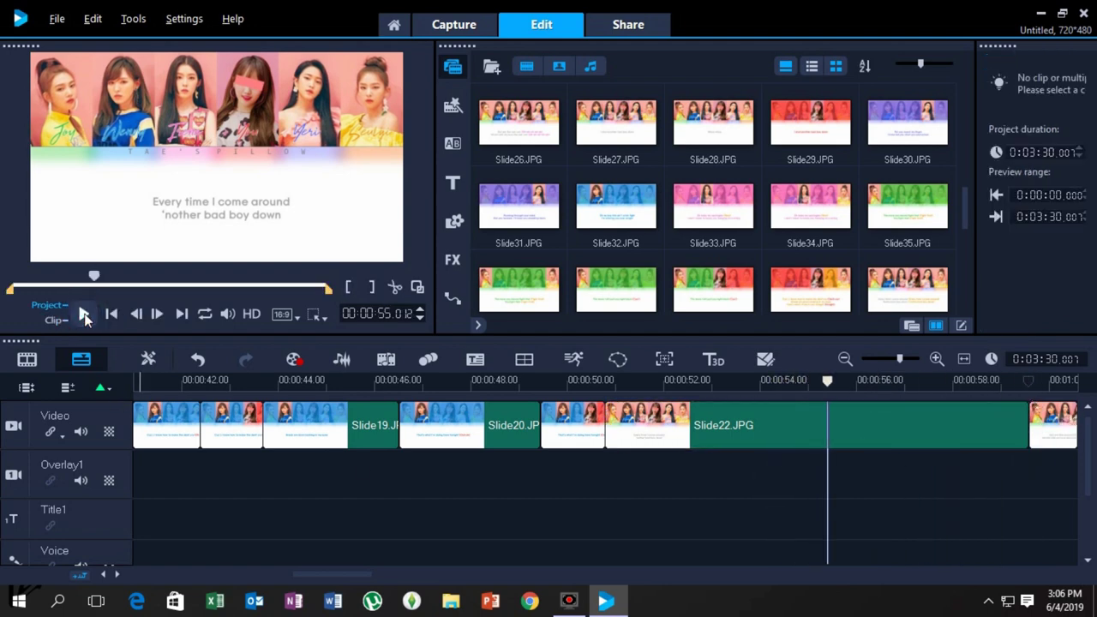
left_click(674, 465)
left_click(77, 312)
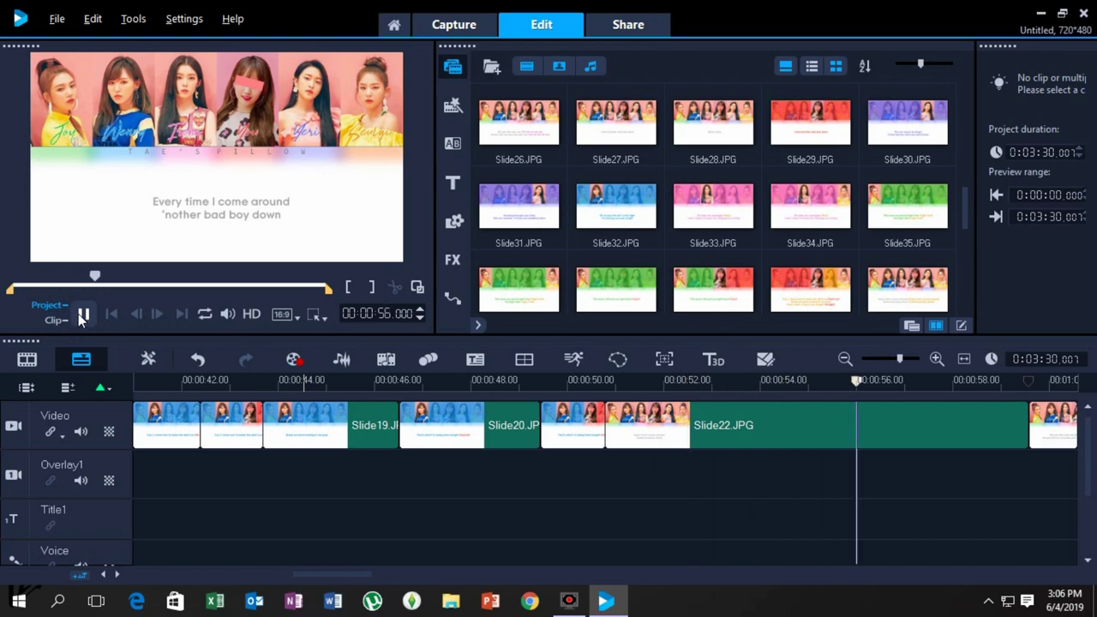
left_click(588, 489)
left_click(81, 312)
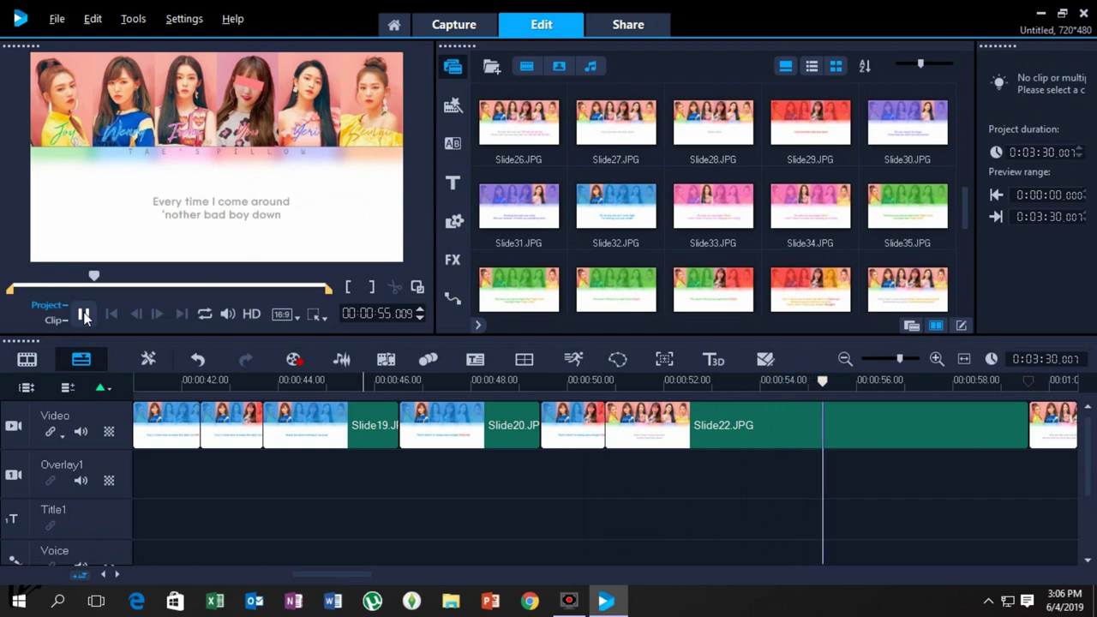
left_click(84, 315)
left_click(1027, 425)
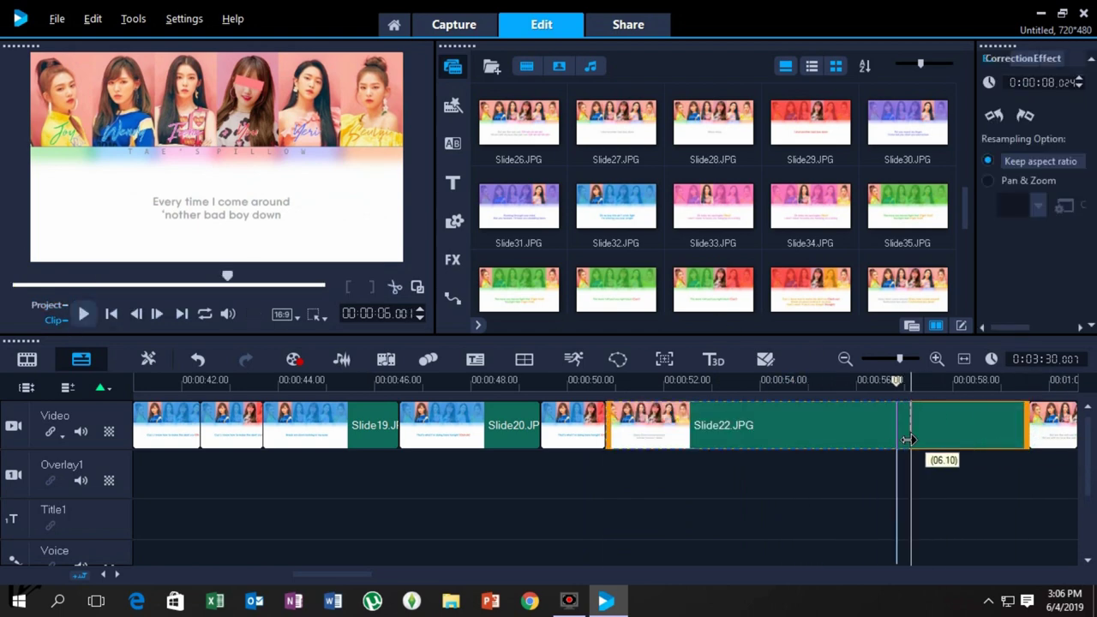
left_click_drag(911, 434, 897, 435)
Trim the Slide22.JPG clip to end at about 53 seconds 12 frames on the timeline and return to Slide21.JPG for playback.
left_click(731, 509)
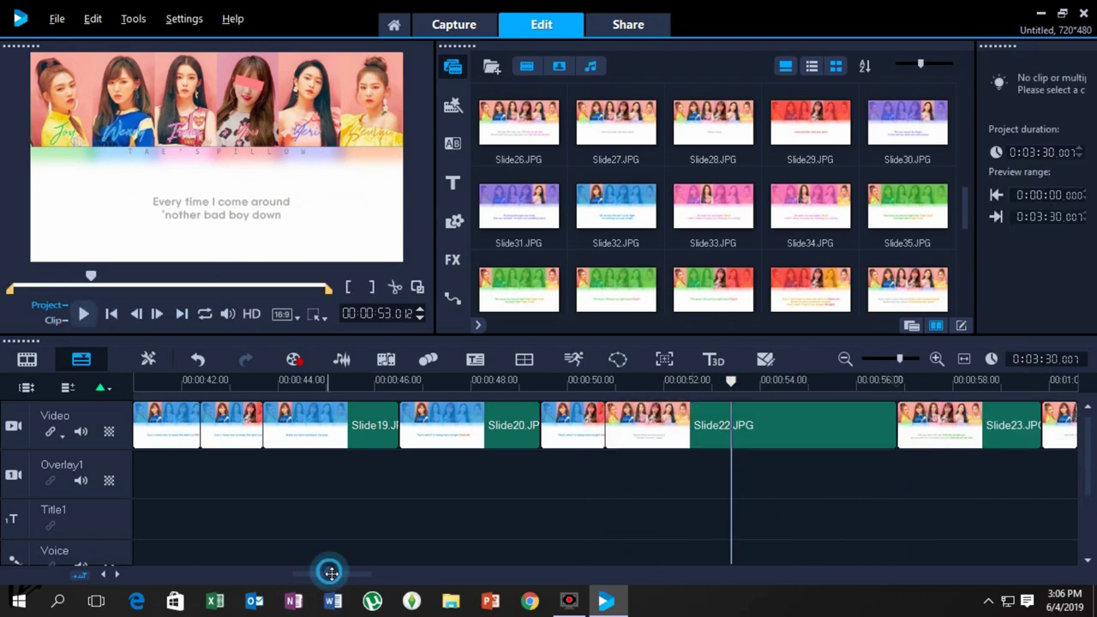
left_click_drag(330, 572, 372, 569)
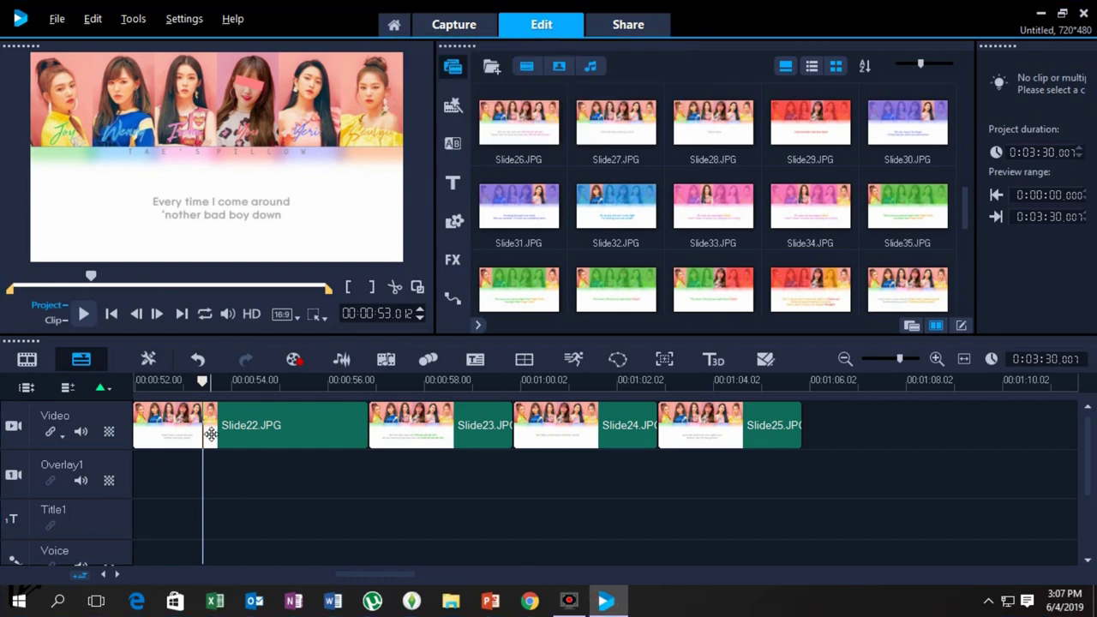
left_click_drag(357, 418, 202, 454)
left_click(155, 493)
left_click_drag(373, 575, 358, 575)
left_click(240, 492)
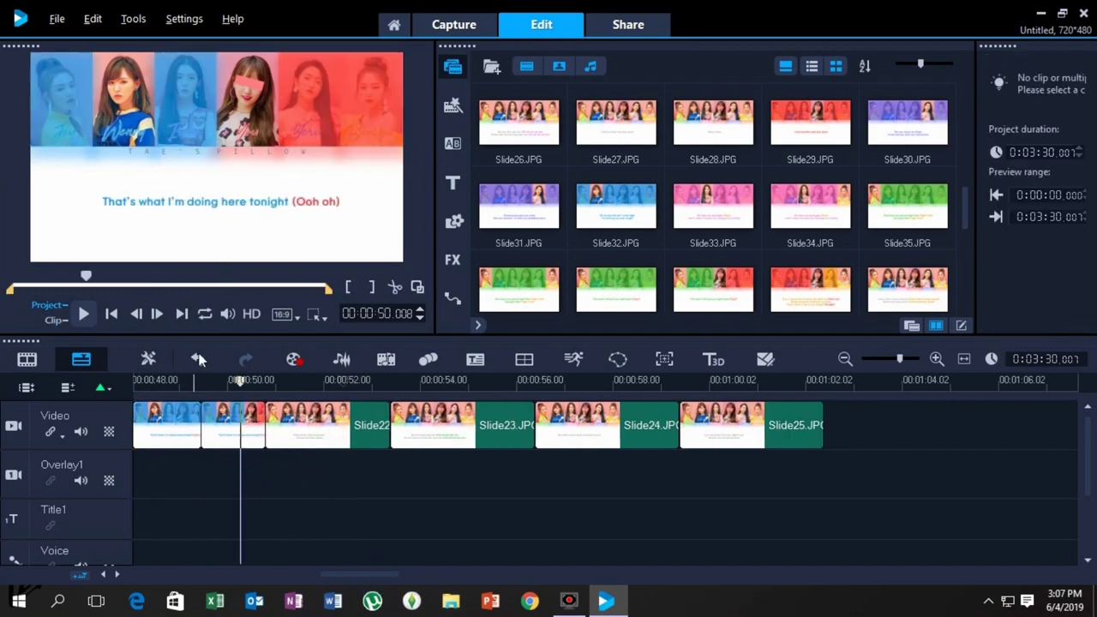
Extend the Slide23.JPG clip to about 5.5 seconds and the Slide24.JPG clip to about 5 seconds 11 frames.
left_click(525, 433)
left_click_drag(533, 431, 654, 424)
left_click(788, 429)
left_click_drag(797, 428, 911, 420)
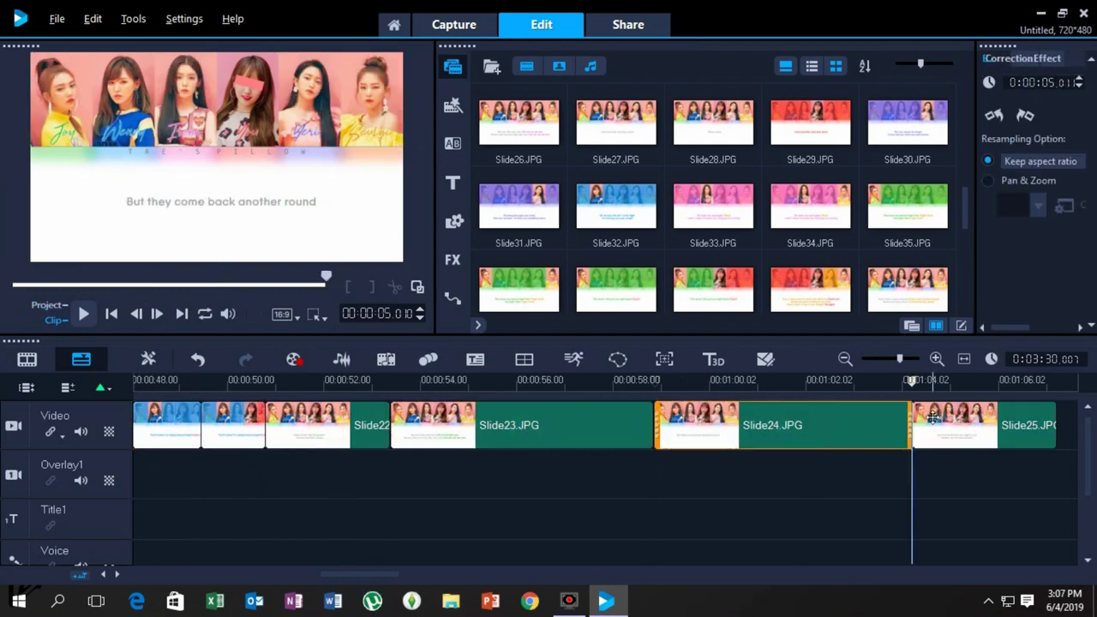
Play the project from within Slide17.JPG through to the start of Slide23.JPG to check the slide timing.
scroll(192, 437, "down", 5)
left_click_drag(382, 574, 292, 572)
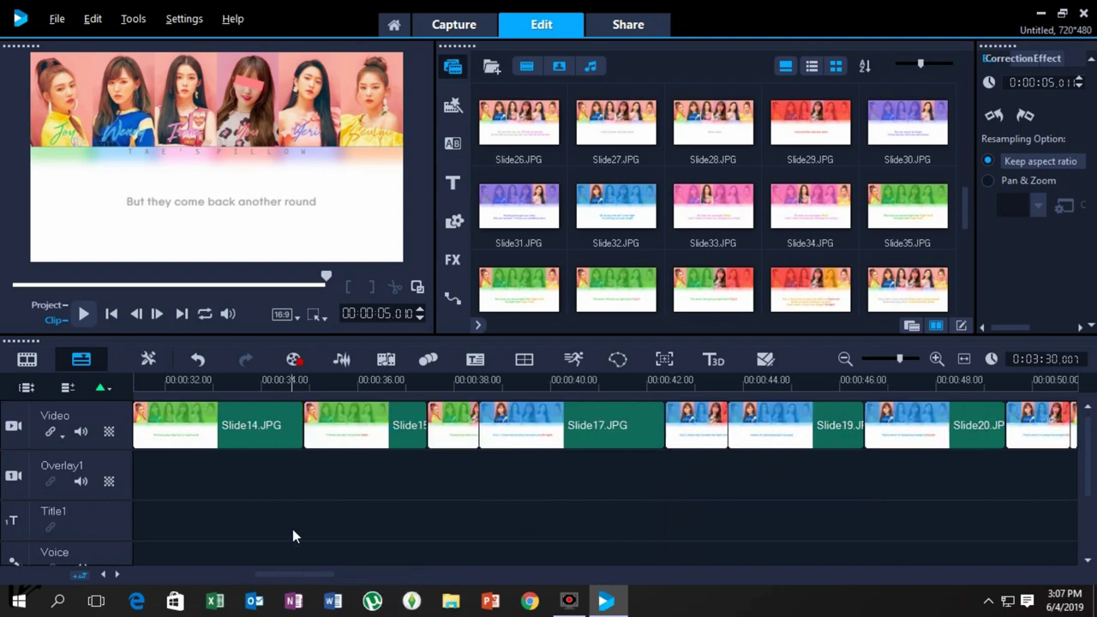
left_click(288, 476)
left_click_drag(361, 575, 289, 572)
left_click(348, 488)
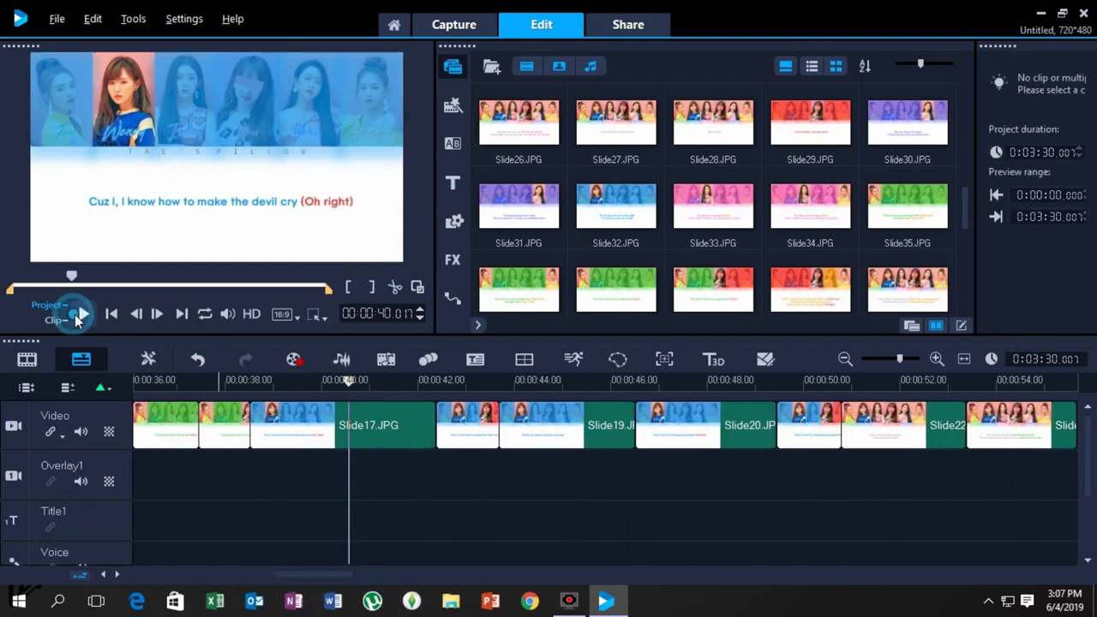
left_click(74, 315)
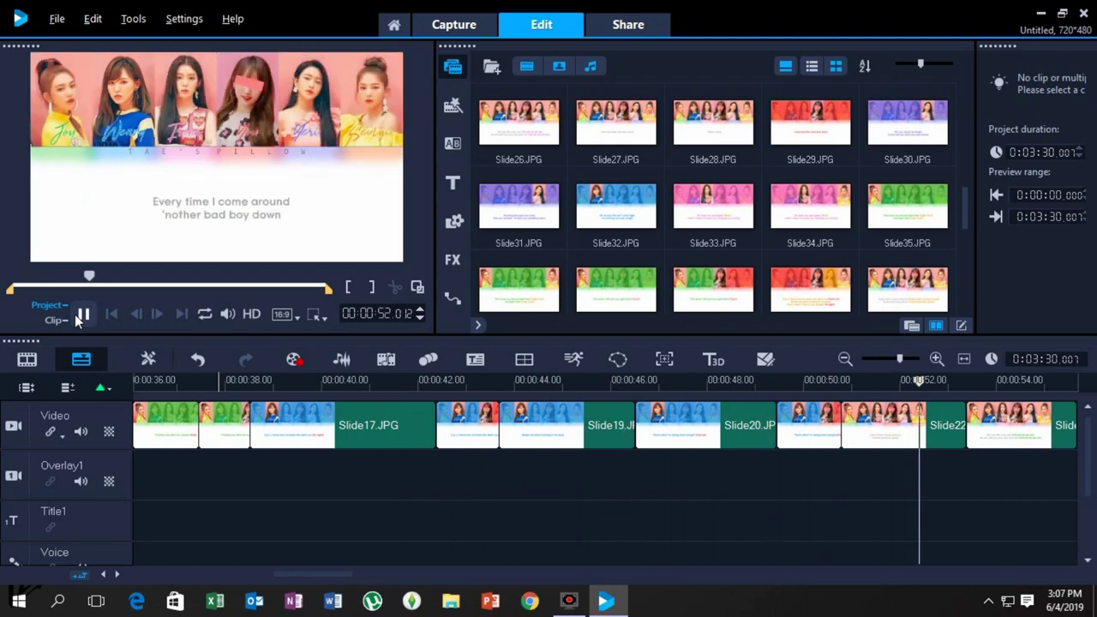
left_click(83, 315)
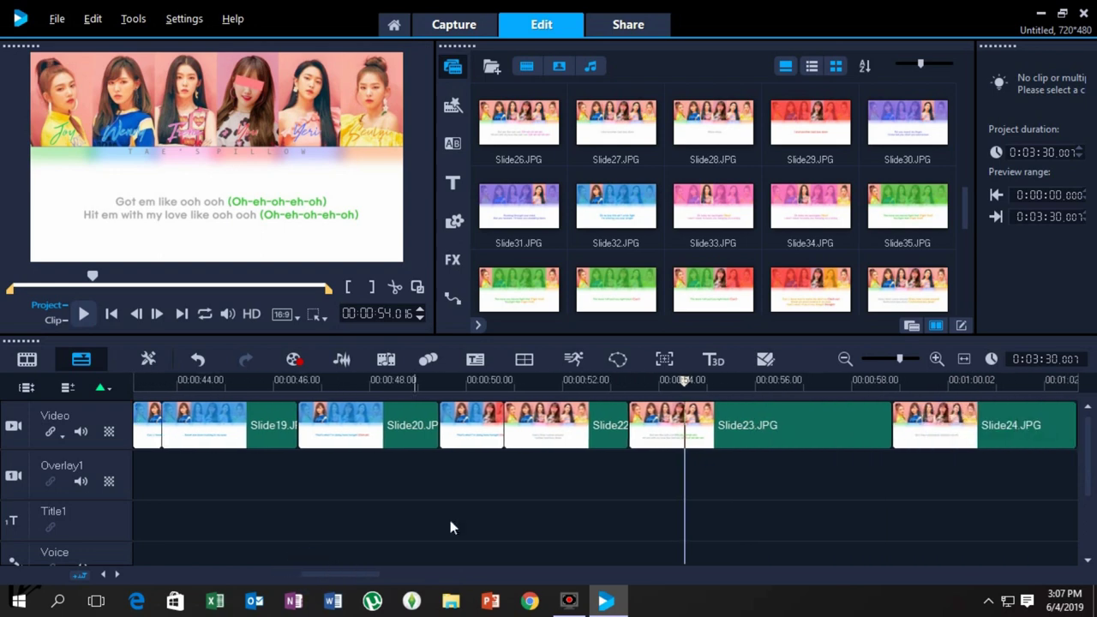
Retime the Slide22.JPG clip to end at about 57 seconds on the timeline, playing the section to find the cut point.
left_click_drag(628, 431, 1013, 429)
left_click(522, 486)
left_click(84, 318)
left_click(664, 495)
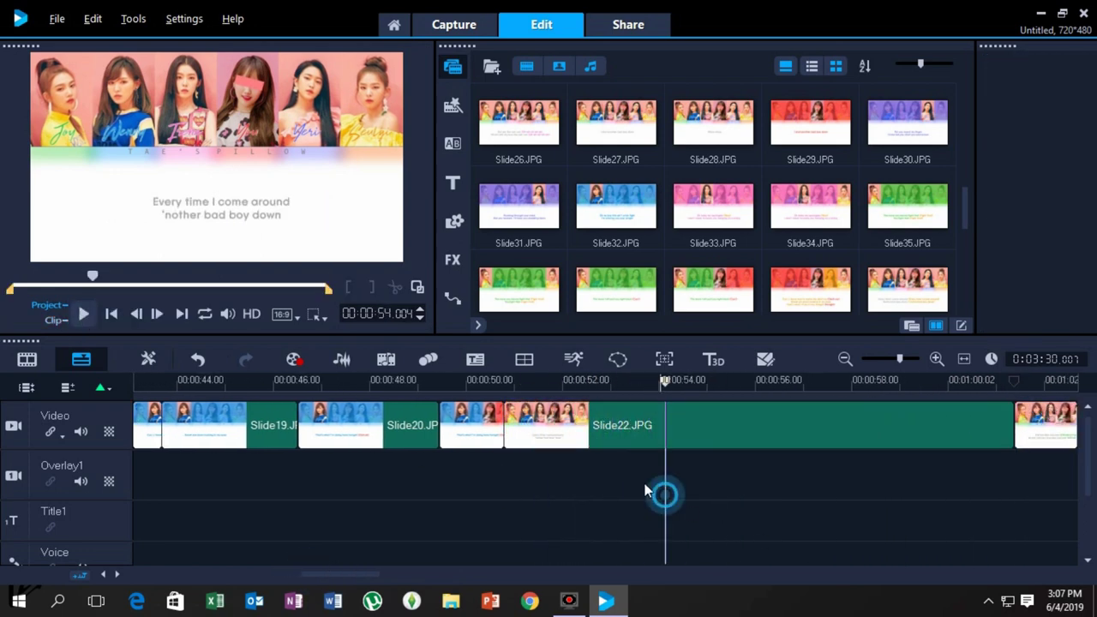
left_click(89, 317)
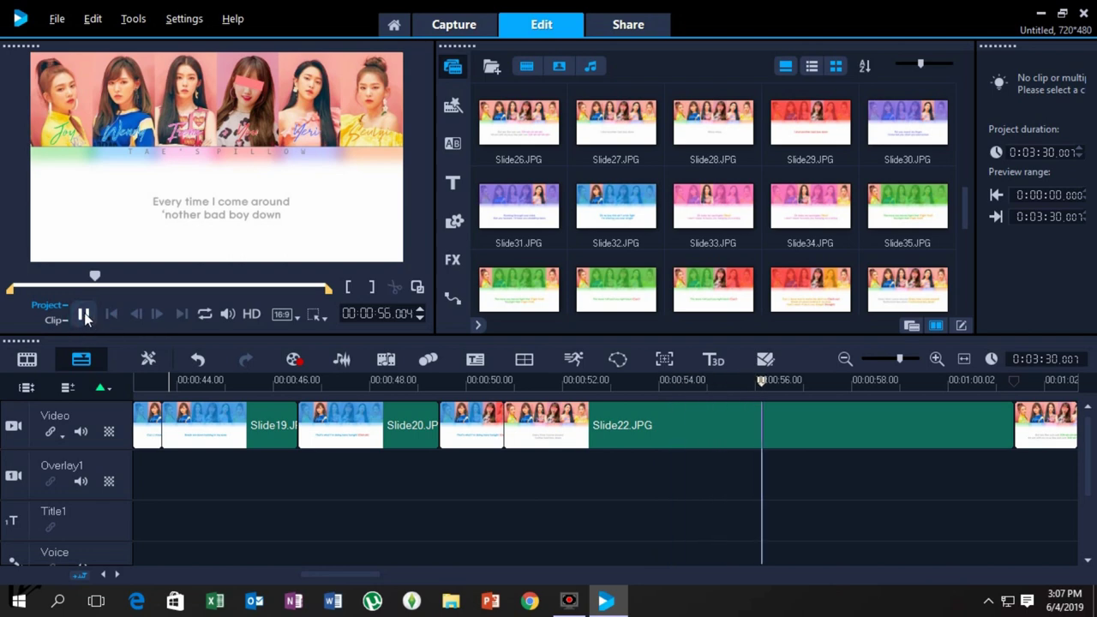
left_click(85, 315)
left_click(906, 423)
left_click_drag(1012, 424, 799, 440)
left_click(737, 469)
Play the Slide23.JPG section and extend the clip to about 7 seconds 9 frames.
left_click(94, 314)
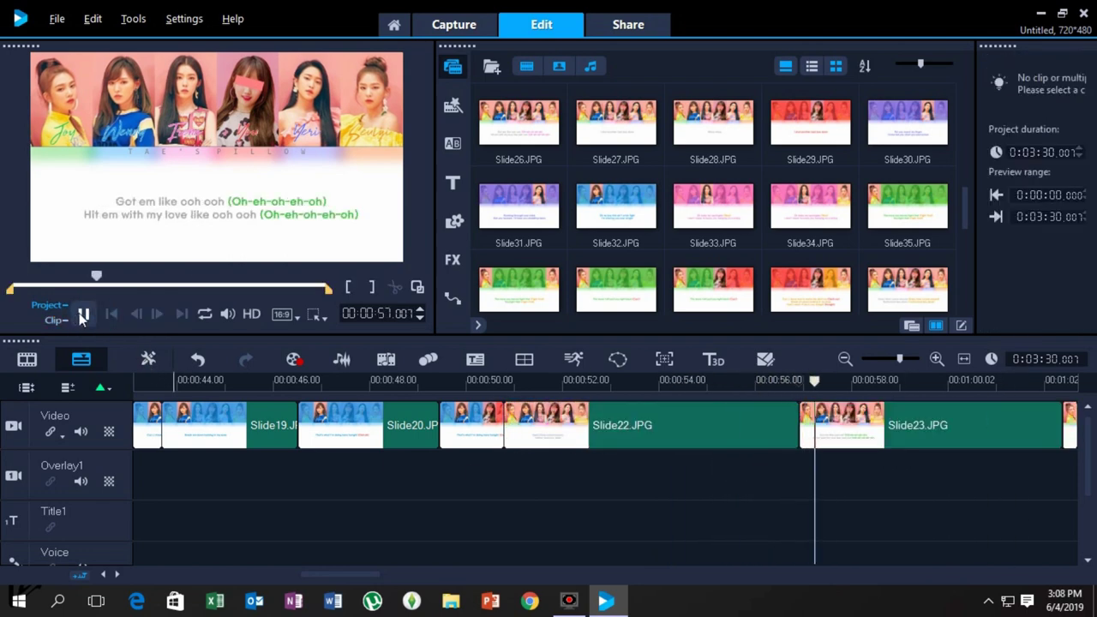
left_click(78, 312)
left_click(83, 314)
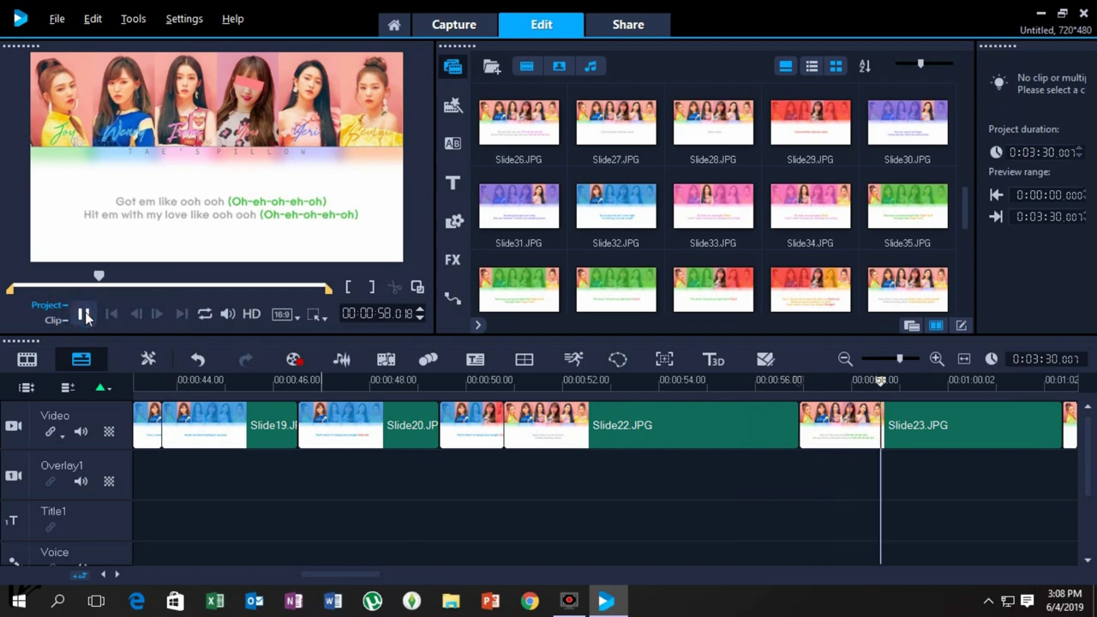
left_click(84, 314)
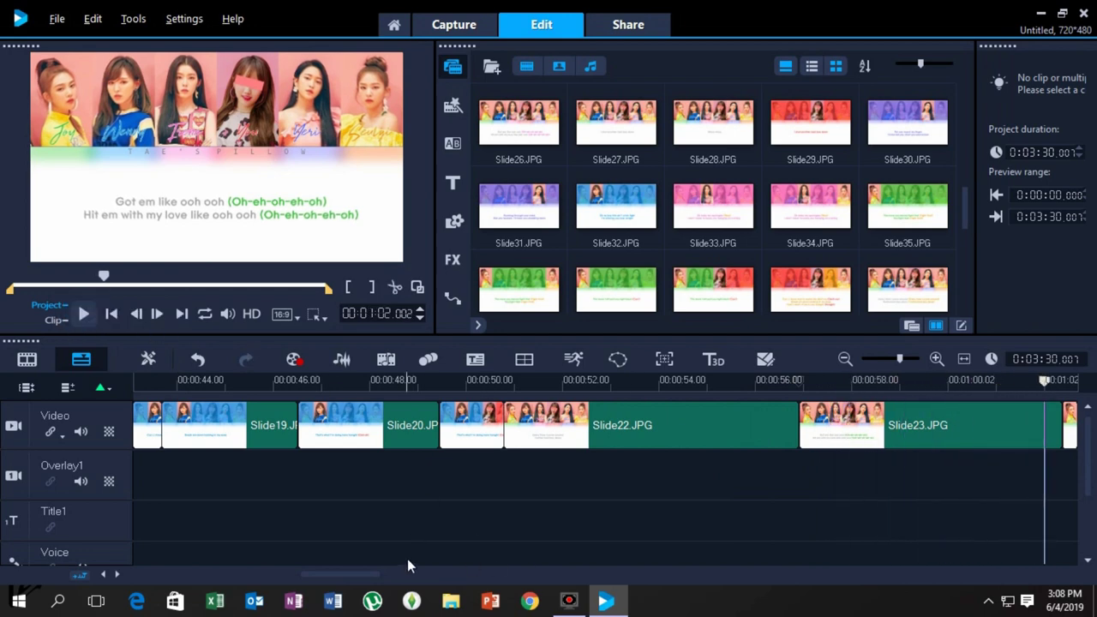
left_click_drag(360, 575, 413, 569)
left_click_drag(404, 430, 494, 426)
Replay the end of Slide23.JPG and trim the clip to about 6 seconds 6 frames.
left_click(313, 470)
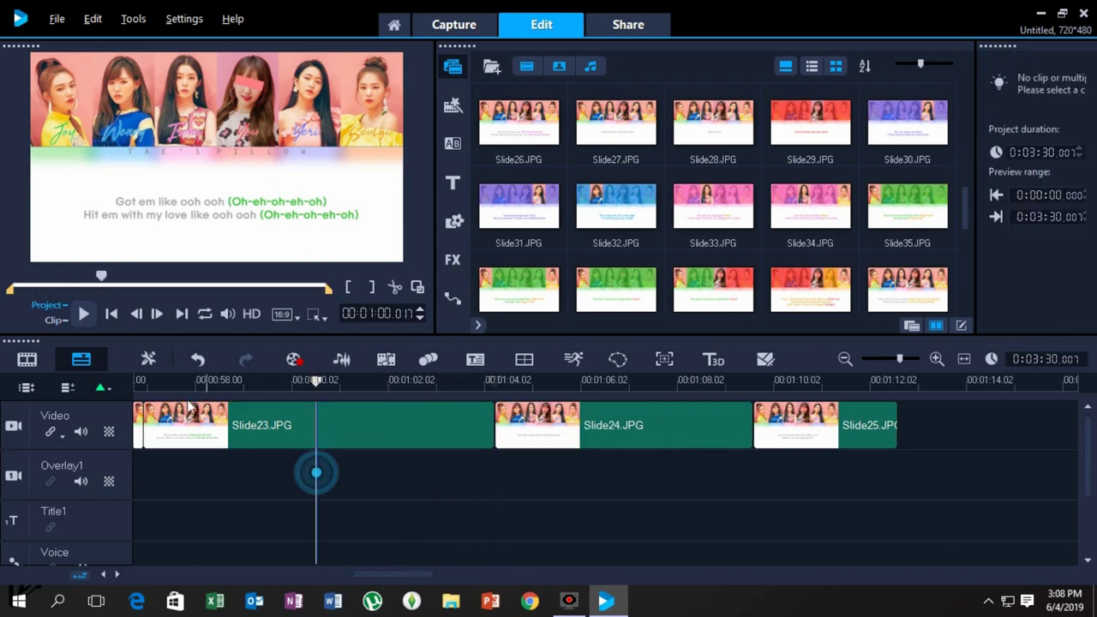
left_click(83, 314)
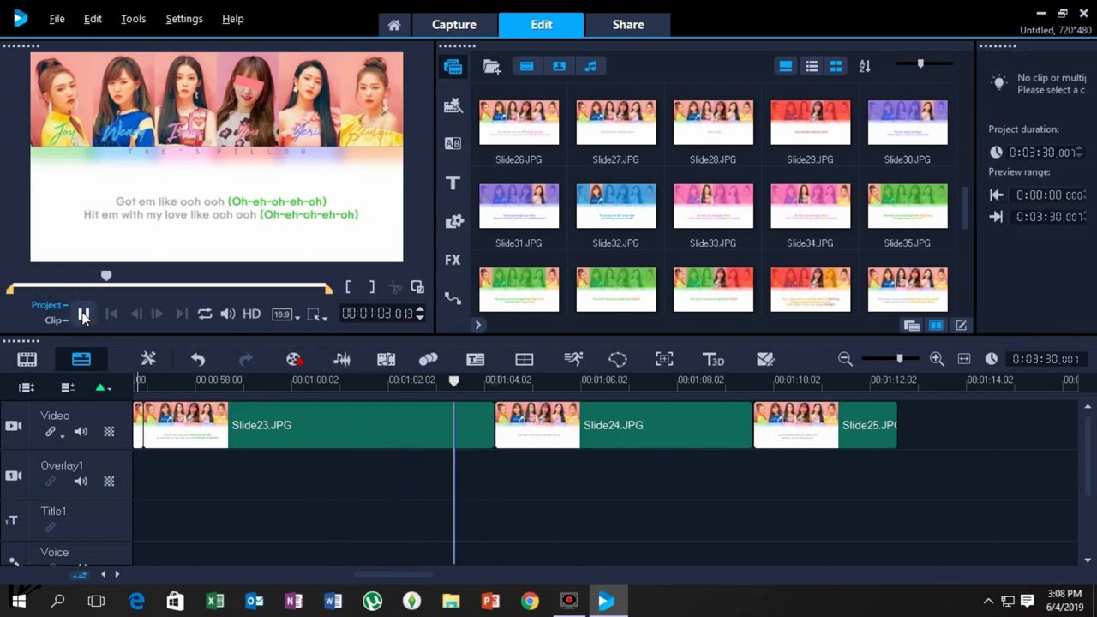
left_click(412, 463)
left_click(84, 314)
left_click(493, 426)
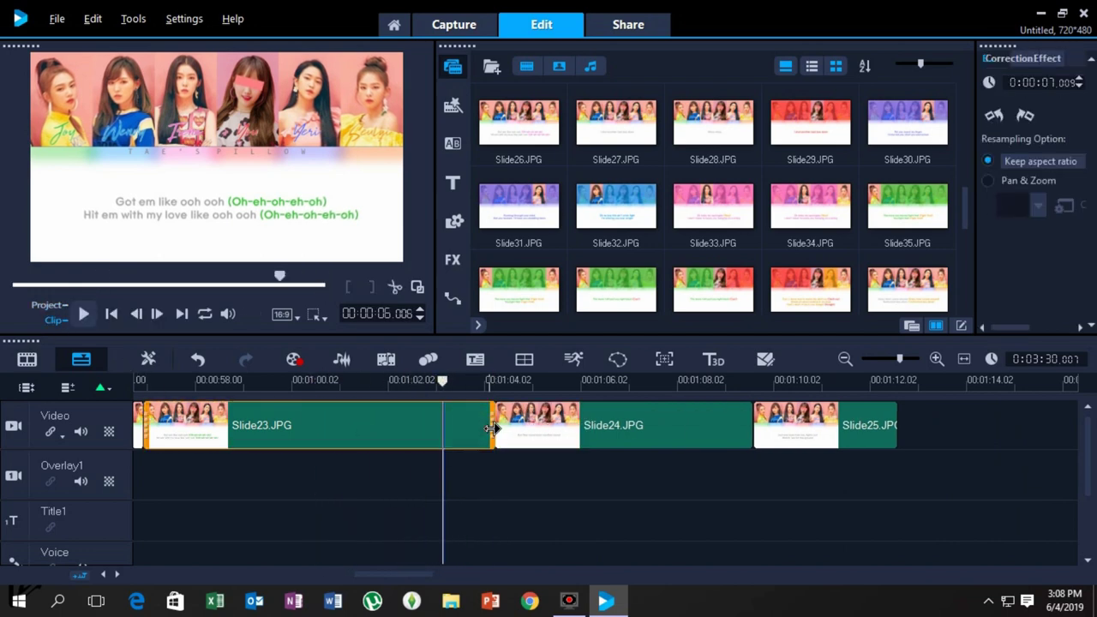
left_click_drag(493, 426, 441, 426)
Replay the Slide23.JPG ending and trim the clip to end at about 1 minute 2 seconds 21 frames on the timeline.
left_click(377, 483)
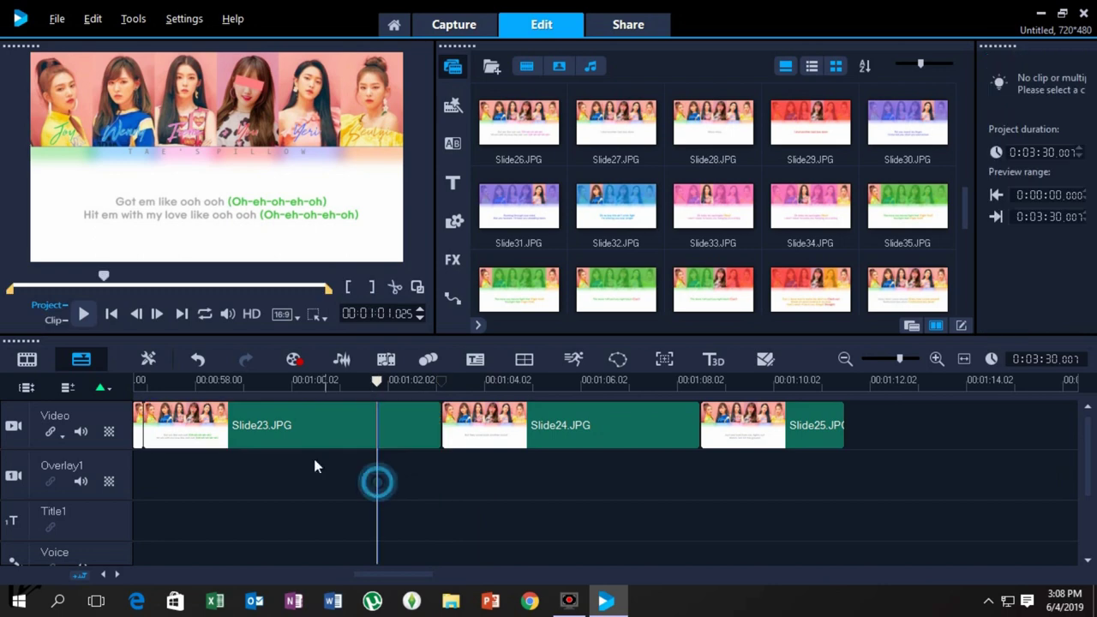
left_click(85, 307)
left_click(376, 460)
left_click(84, 316)
left_click(84, 315)
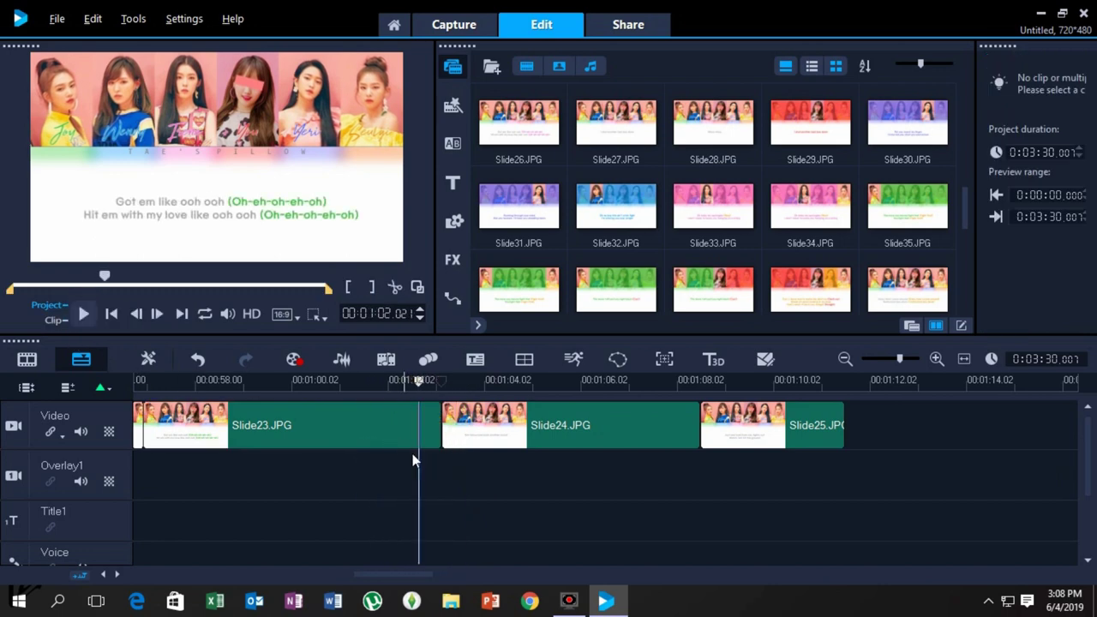
left_click(438, 426)
left_click_drag(438, 426, 417, 426)
Trim Slide24.JPG to end at about 1 minute 4 seconds 5 frames and extend Slide25.JPG to about 8 seconds 24 frames.
left_click(348, 457)
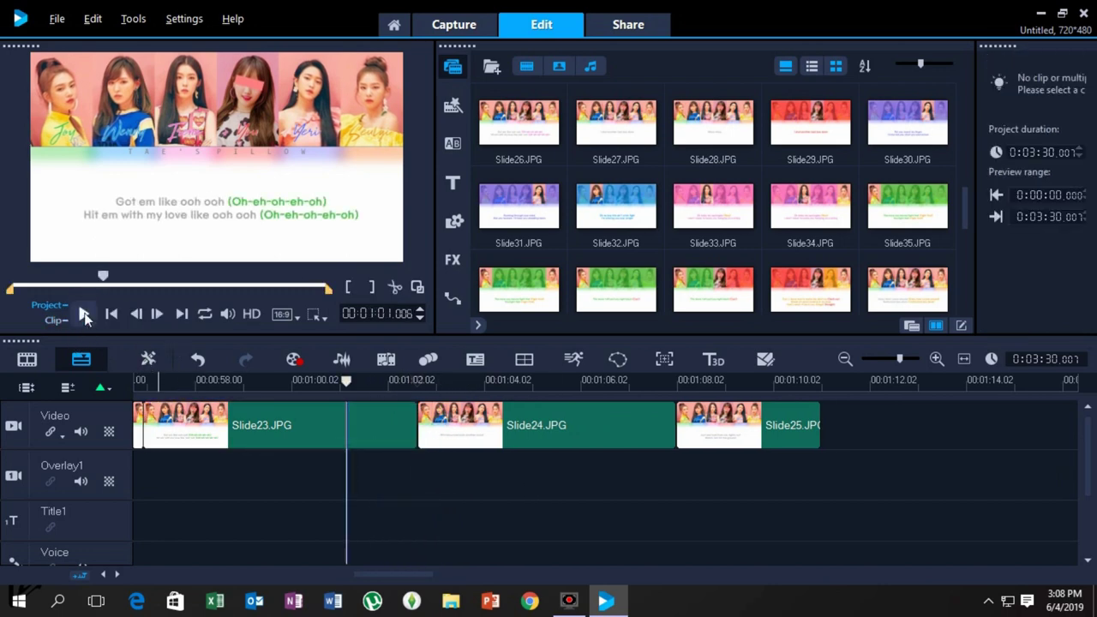
left_click(84, 313)
left_click(85, 313)
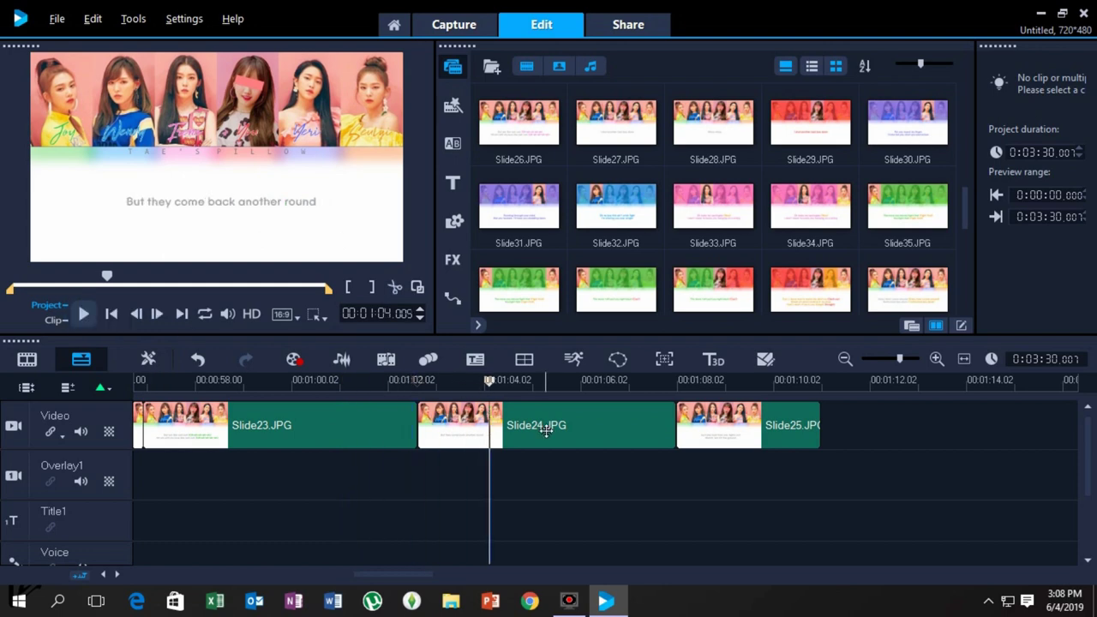
left_click(546, 432)
left_click_drag(674, 433, 487, 433)
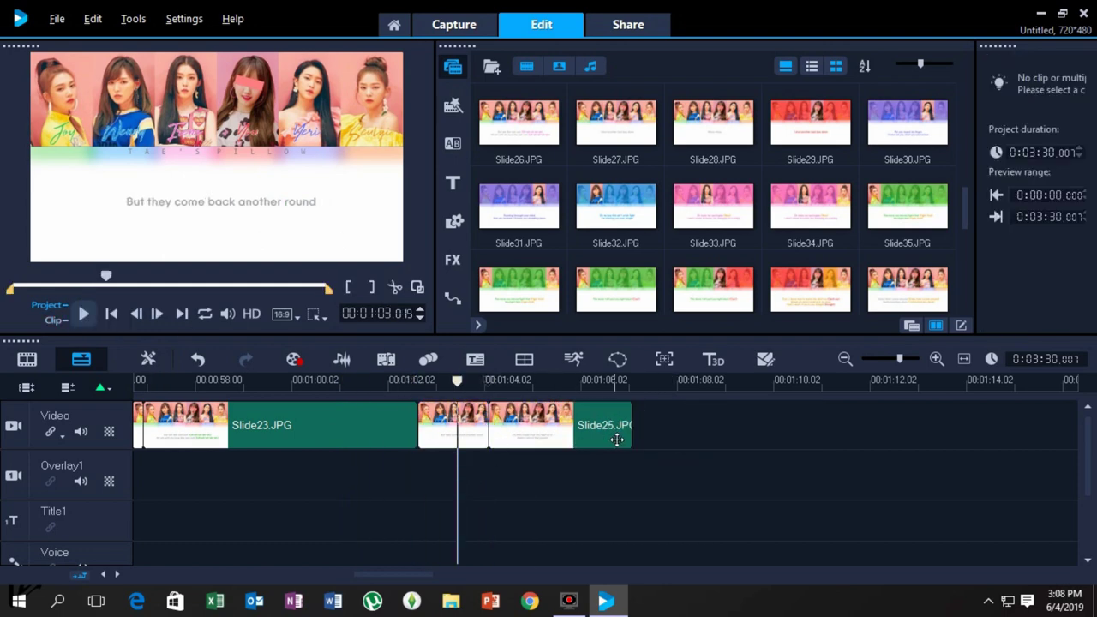
left_click_drag(630, 426, 911, 425)
Add the library slides from Slide26.JPG onward to the Video track after Slide25.JPG.
scroll(796, 220, "up", 2)
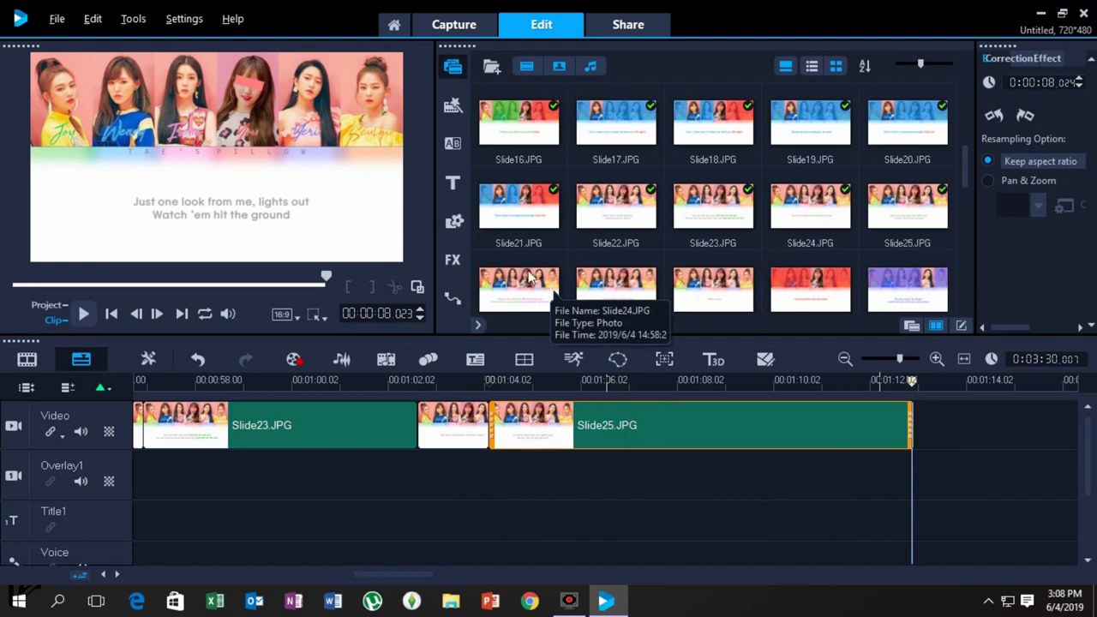
scroll(503, 205, "down", 1)
left_click_drag(473, 169, 942, 319)
left_click_drag(734, 244, 836, 367)
left_click_drag(494, 169, 938, 403)
left_click_drag(518, 220, 852, 441)
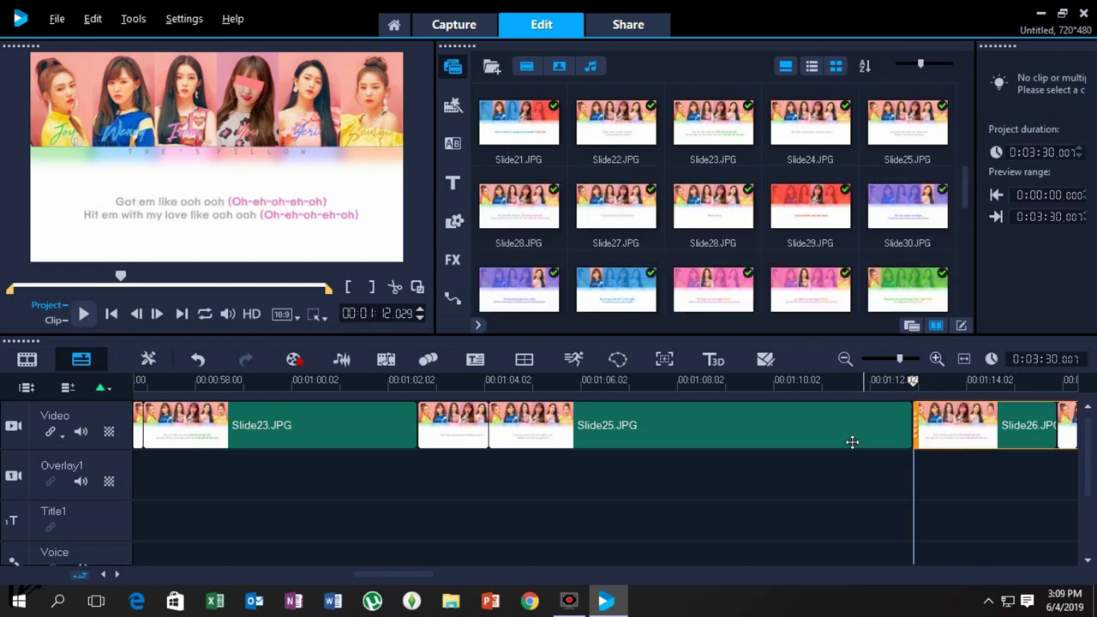
Play the Slide25.JPG section and trim the clip to end at about 1 minute 9.5 seconds on the timeline.
left_click(469, 469)
left_click(84, 315)
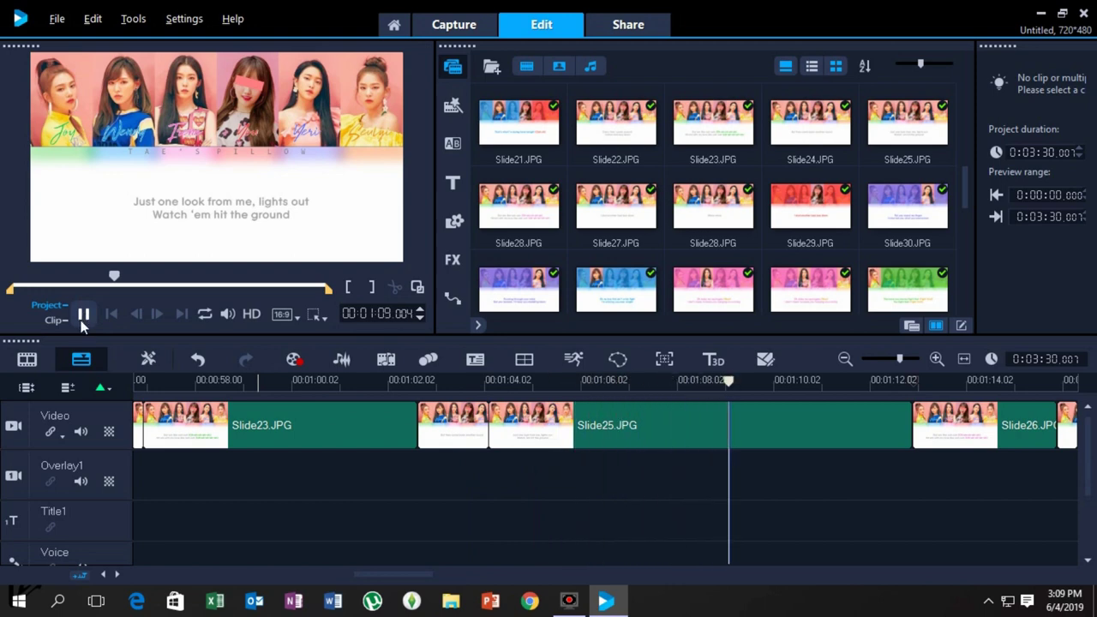
left_click(847, 433)
left_click_drag(910, 427, 749, 431)
Play from Slide25.JPG into Slide26.JPG and retime the Slide26.JPG clip to about 5 seconds 27 frames.
left_click_drag(412, 573, 441, 572)
left_click(252, 476)
left_click(78, 314)
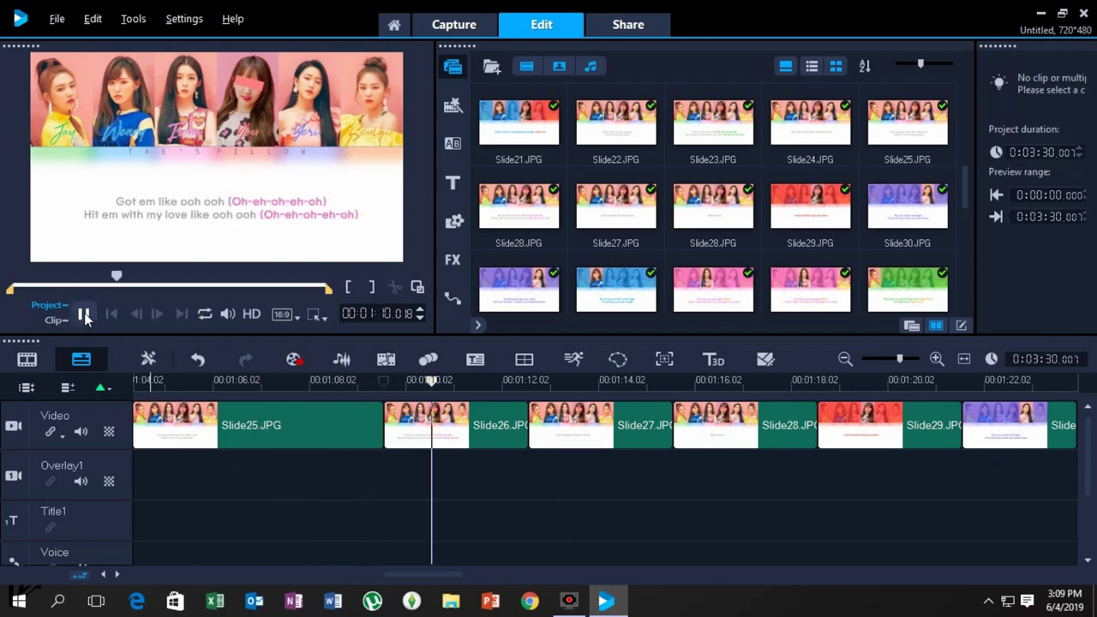
left_click(86, 318)
left_click(506, 420)
left_click_drag(528, 426, 719, 433)
left_click(464, 486)
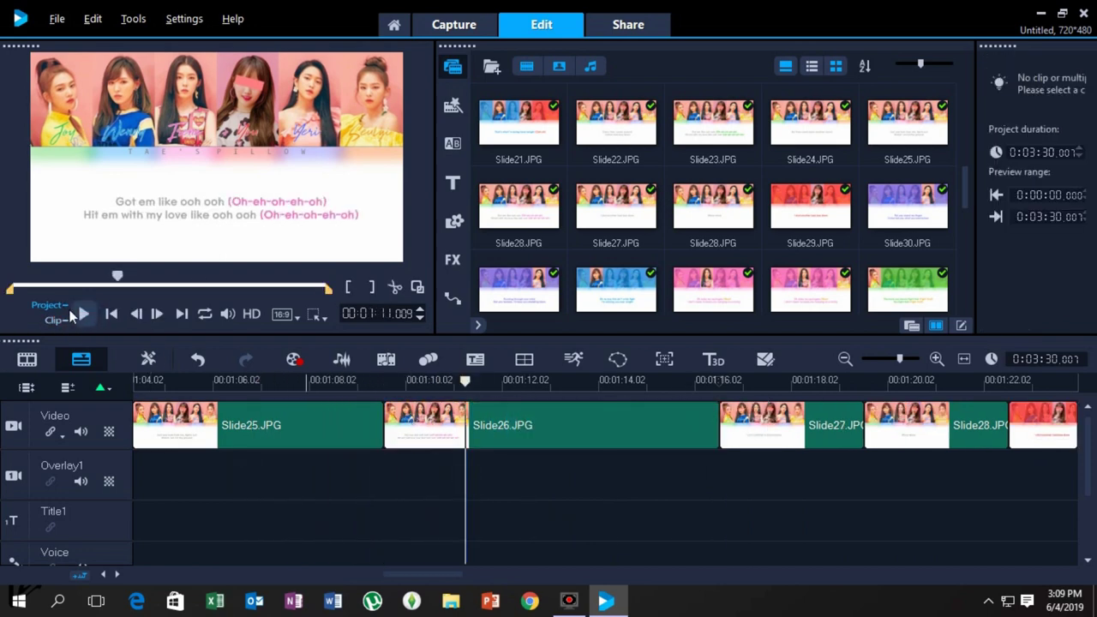
left_click(83, 315)
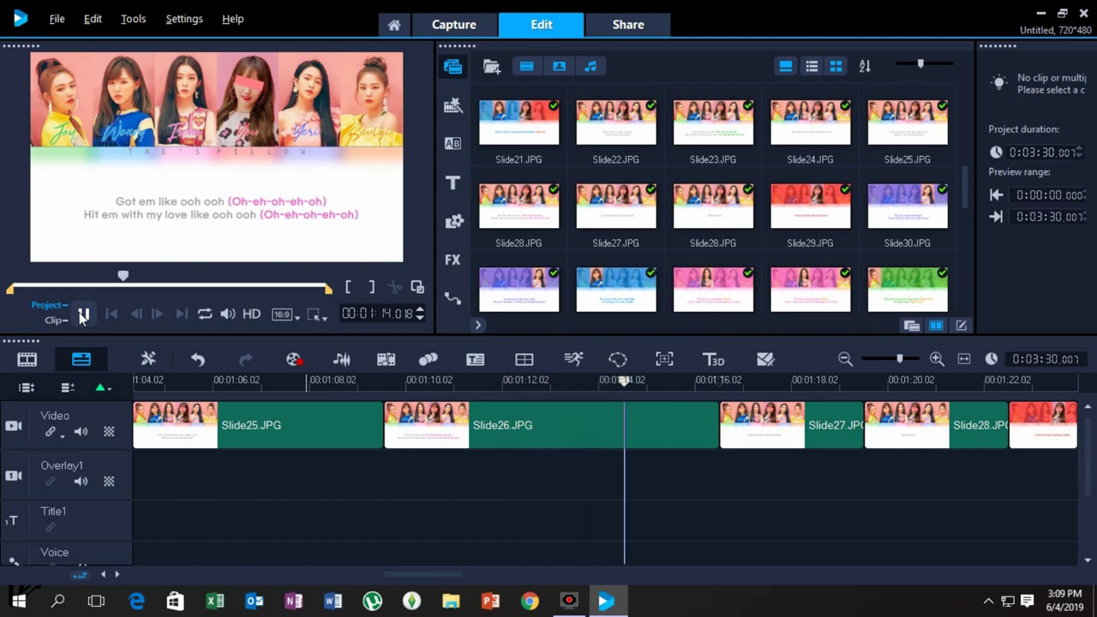
left_click(83, 316)
left_click(83, 315)
left_click(624, 419)
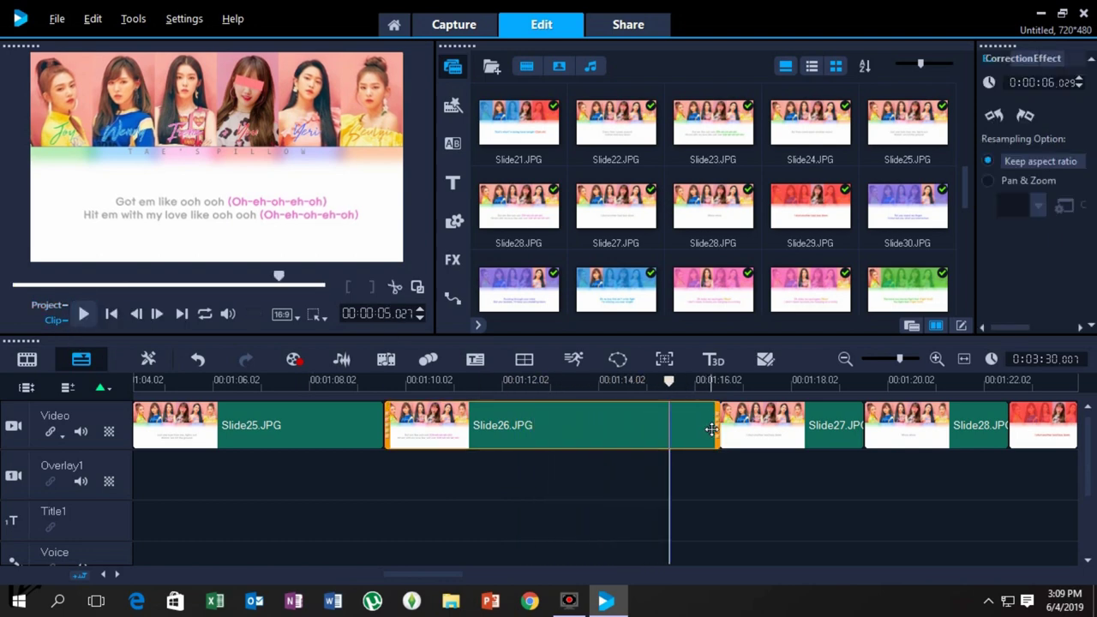
left_click_drag(717, 431, 670, 431)
Play from Slide26.JPG into Slide27.JPG and trim the Slide27.JPG clip to about 2 seconds 7 frames.
left_click(540, 478)
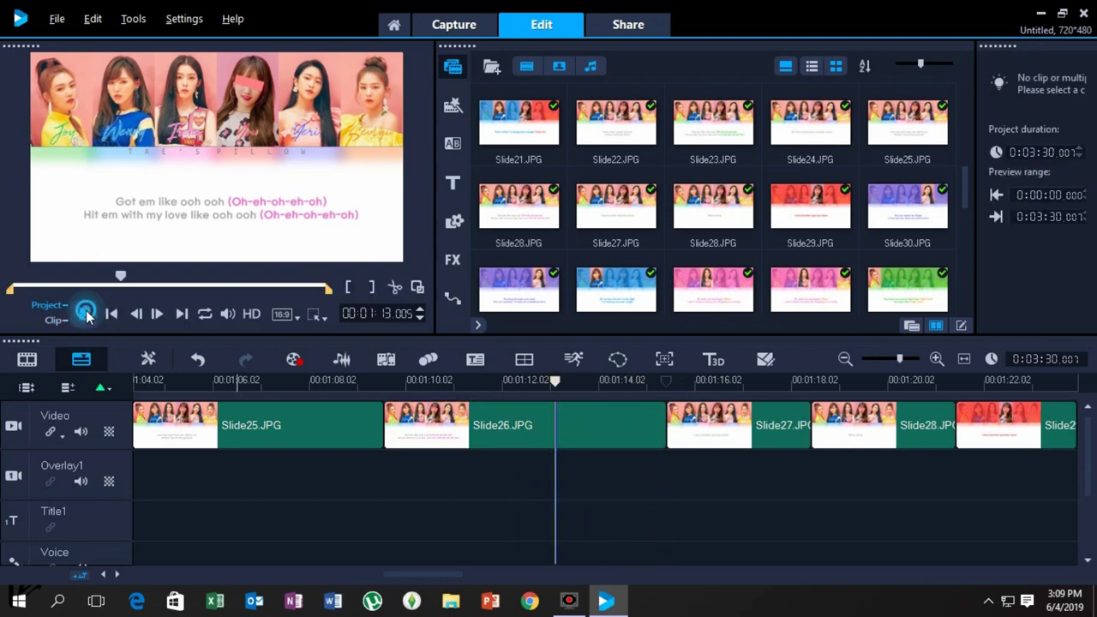
left_click(83, 316)
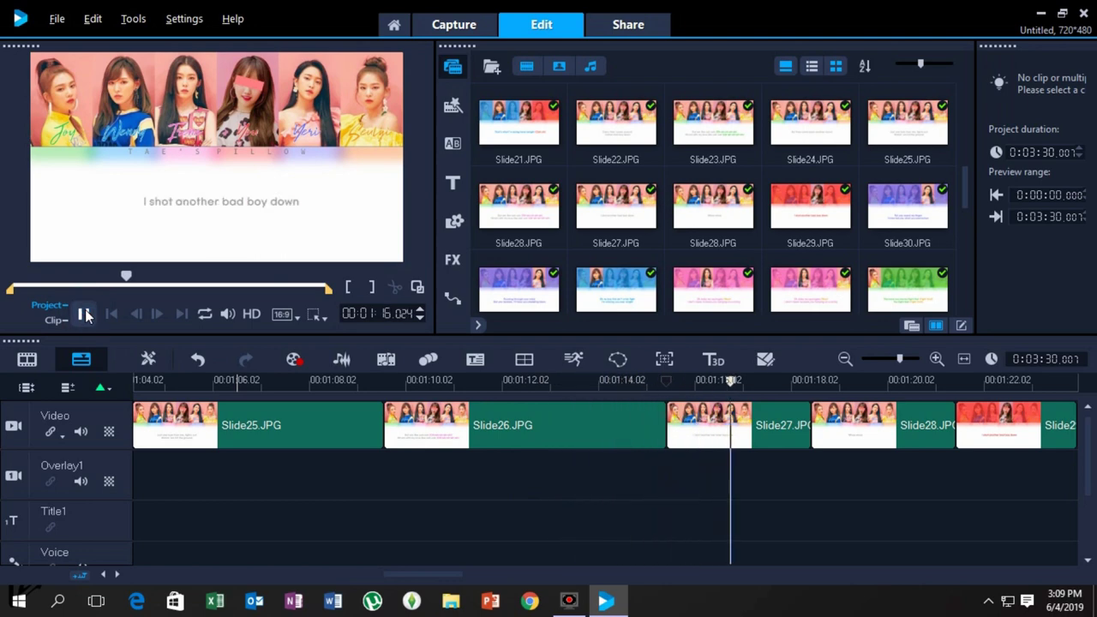
left_click(86, 314)
left_click(802, 427)
left_click_drag(809, 428, 774, 430)
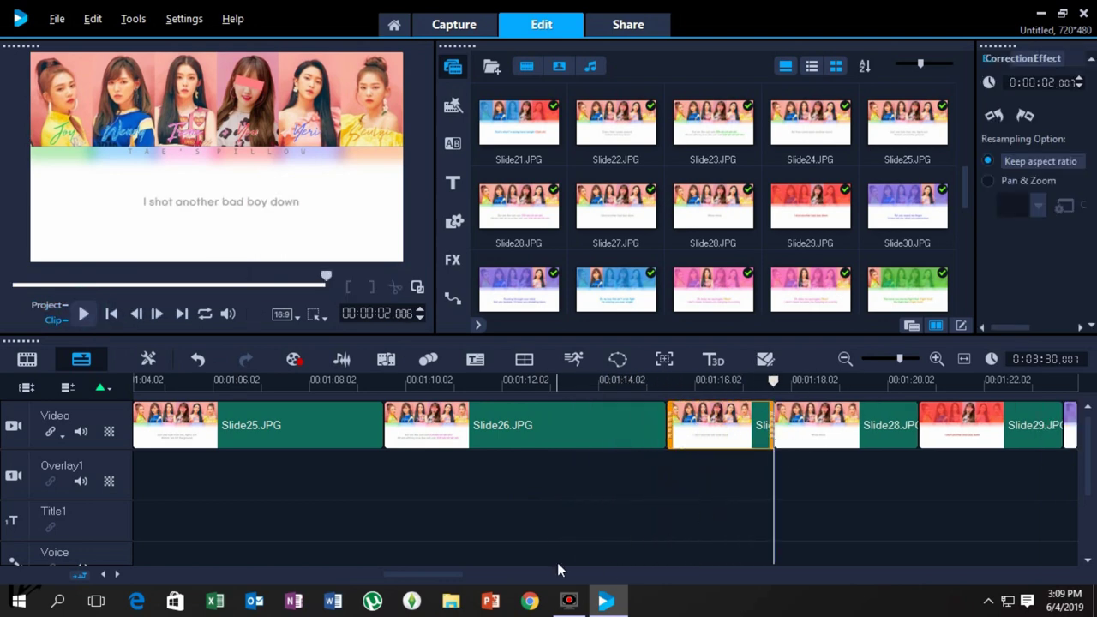
Play the Slide27.JPG section and extend the Slide28.JPG clip to end at about 1 minute 21.5 seconds on the timeline.
left_click_drag(435, 574, 456, 573)
left_click(453, 478)
left_click(84, 314)
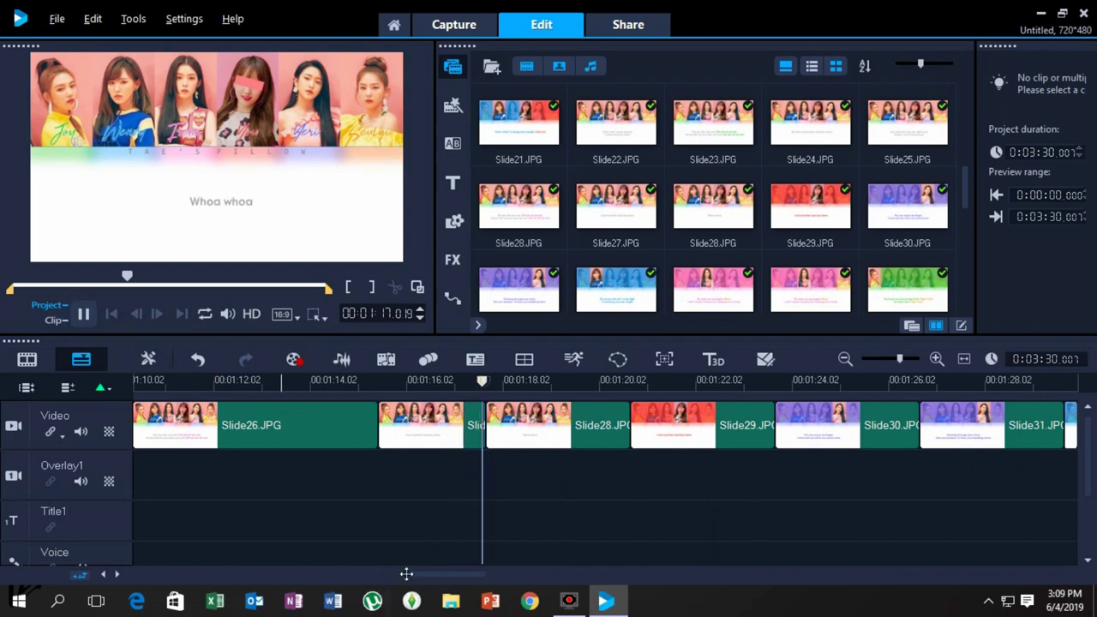
left_click(83, 314)
left_click_drag(465, 578, 484, 578)
left_click(426, 425)
left_click_drag(426, 426, 450, 426)
Play Slide28.JPG, extend Slide29.JPG to end at about 1 minute 26 seconds, and insert another Slide28.JPG after it.
left_click(385, 485)
left_click(82, 307)
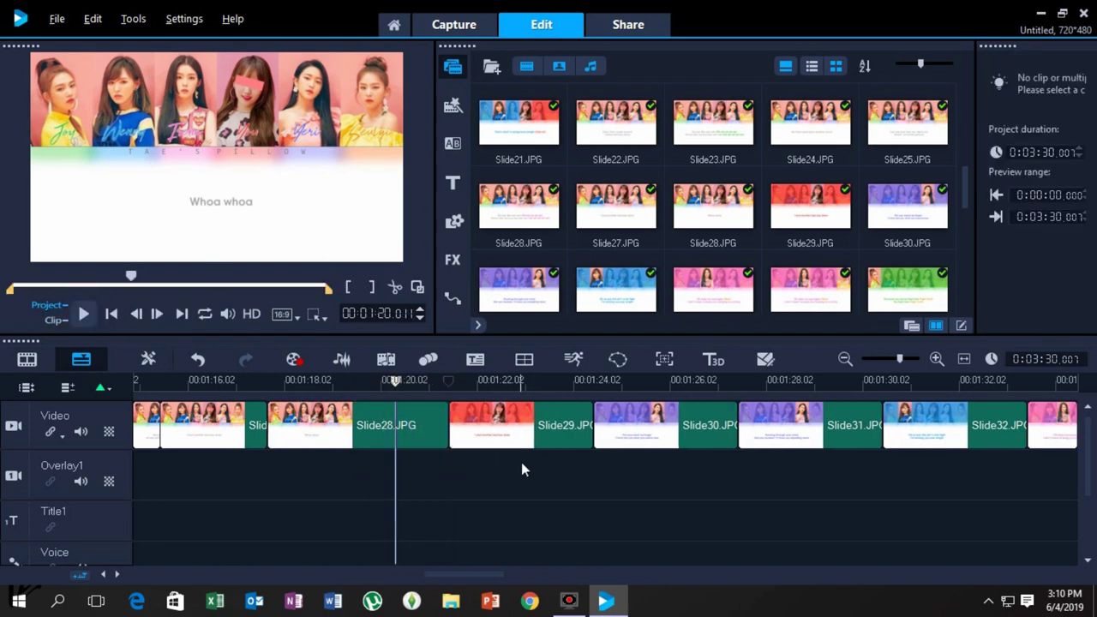
left_click(575, 426)
left_click_drag(595, 426, 675, 426)
left_click_drag(712, 206, 644, 439)
Play from Slide28.JPG into Slide29.JPG and trim Slide29.JPG to end at about 1 minute 24 seconds 18 frames.
left_click(392, 469)
left_click(84, 313)
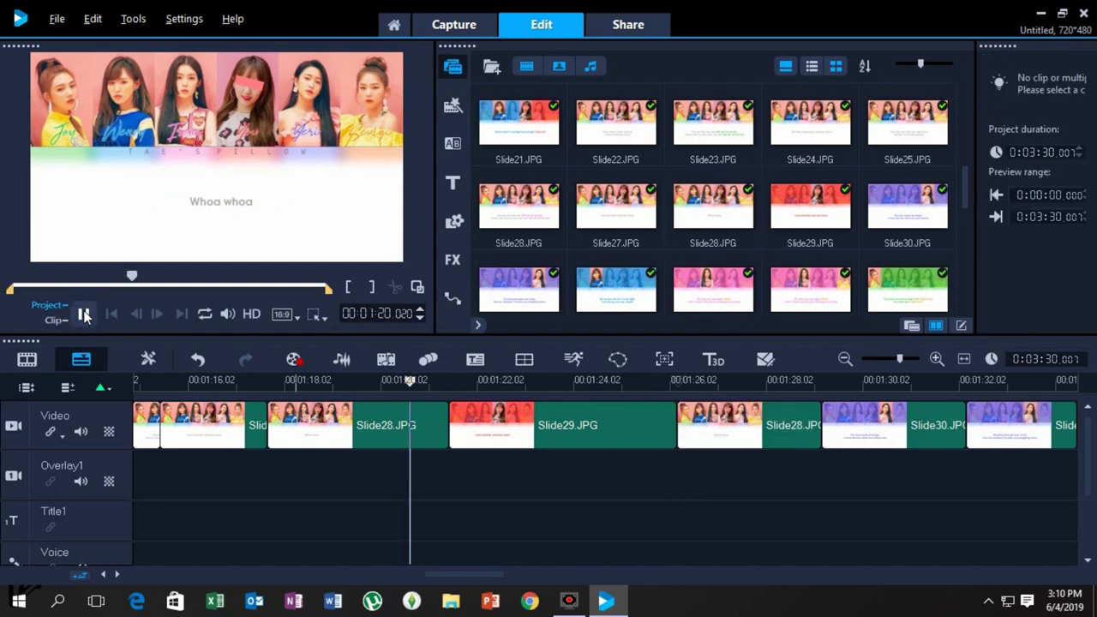
left_click(84, 314)
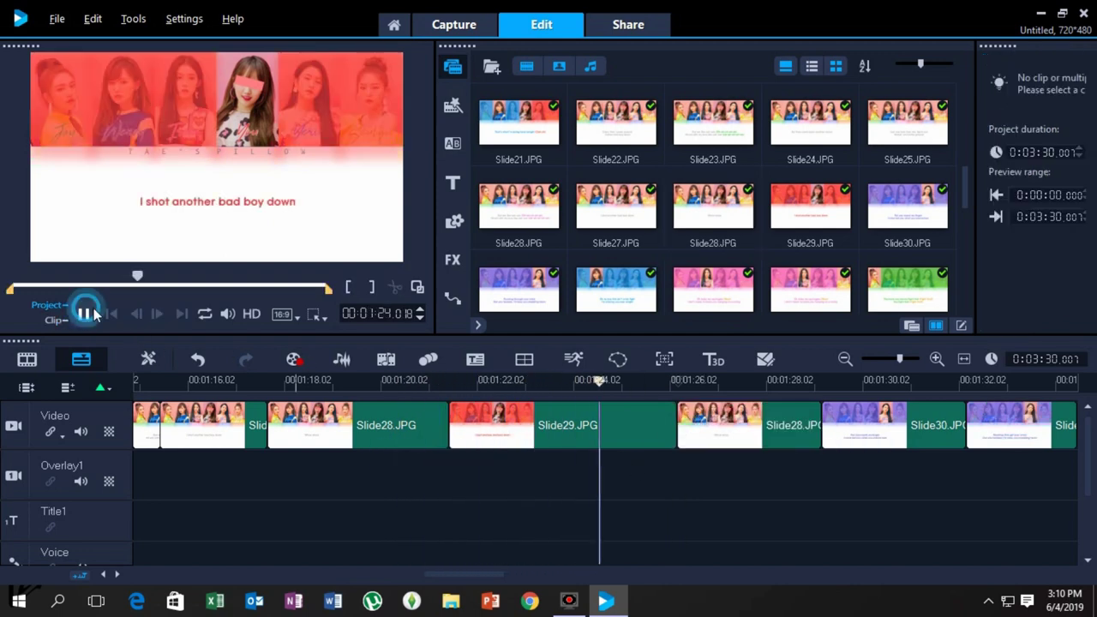
left_click_drag(674, 426, 600, 426)
Extend the second Slide28.JPG clip to end at about 1 minute 29.5 seconds, playing the section before and after the change.
left_click(539, 472)
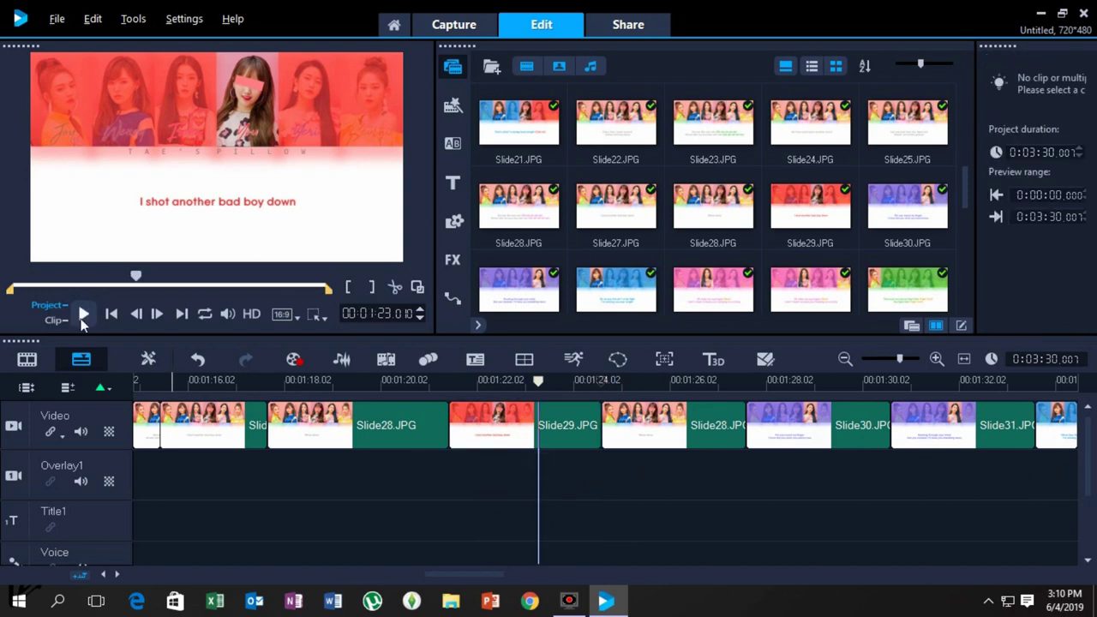
left_click(83, 314)
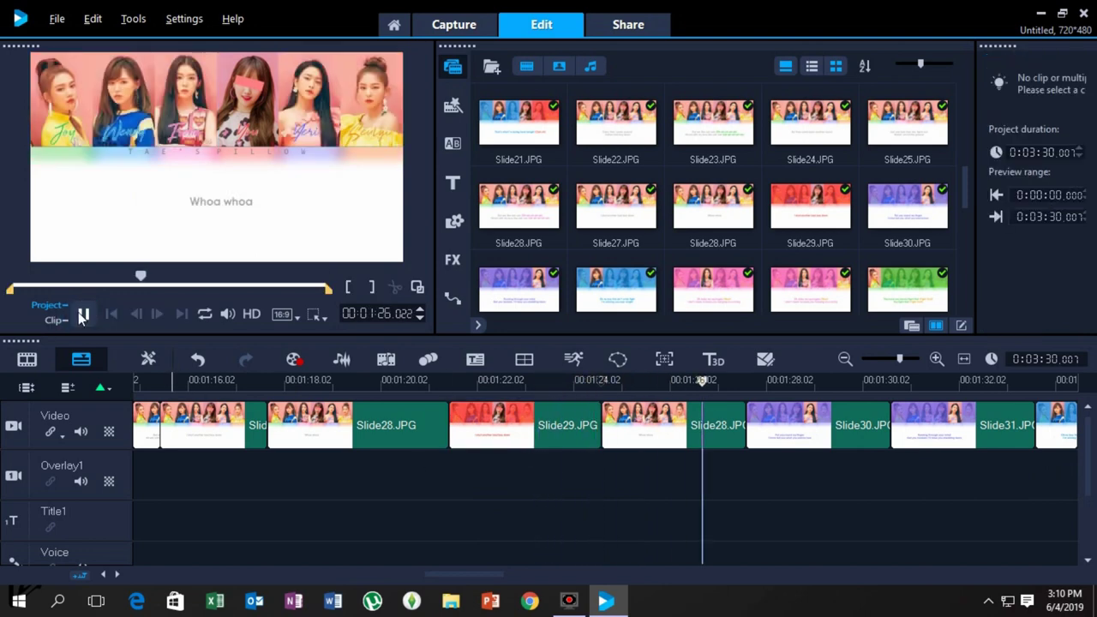
left_click(81, 313)
left_click(711, 432)
left_click_drag(746, 433, 840, 437)
left_click(690, 460)
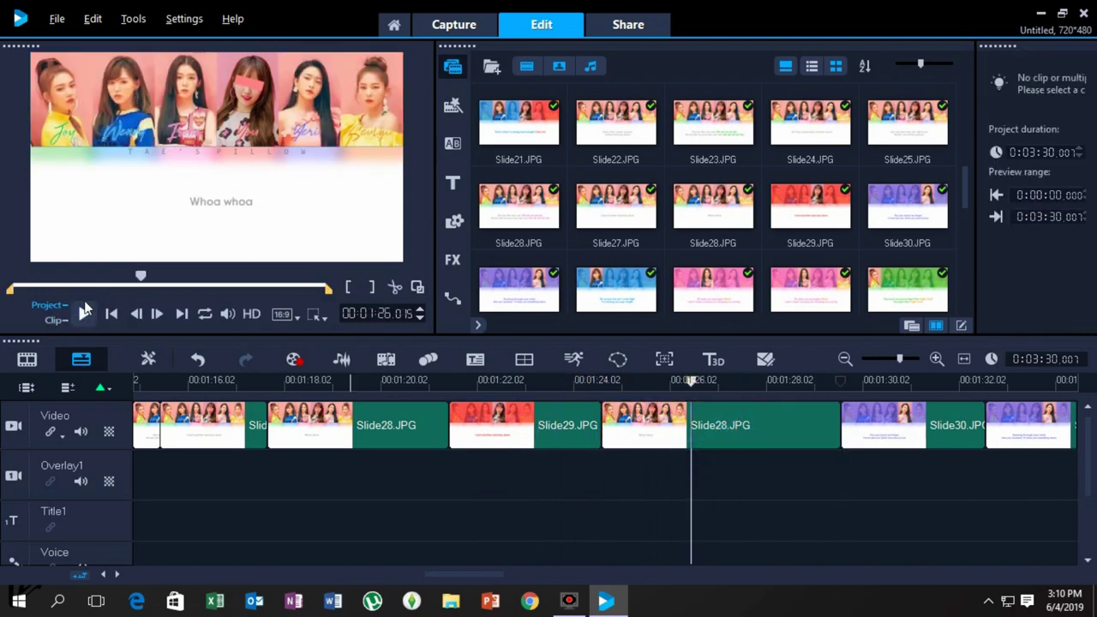
left_click(84, 313)
left_click(84, 313)
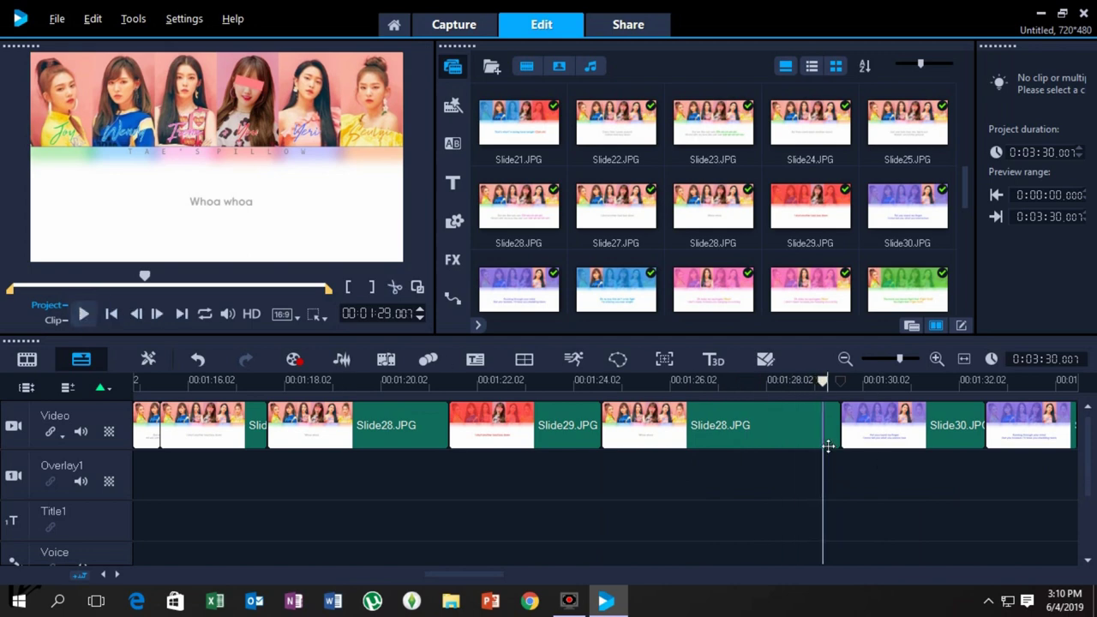
Trim the second Slide28.JPG clip to end at about 1 minute 29.3 seconds on the timeline.
left_click(836, 428)
left_click_drag(838, 428, 825, 432)
left_click(777, 477)
Play into Slide30.JPG and extend the clip slightly to end at about 1 minute 32.5 seconds.
left_click_drag(473, 574, 521, 569)
left_click(81, 314)
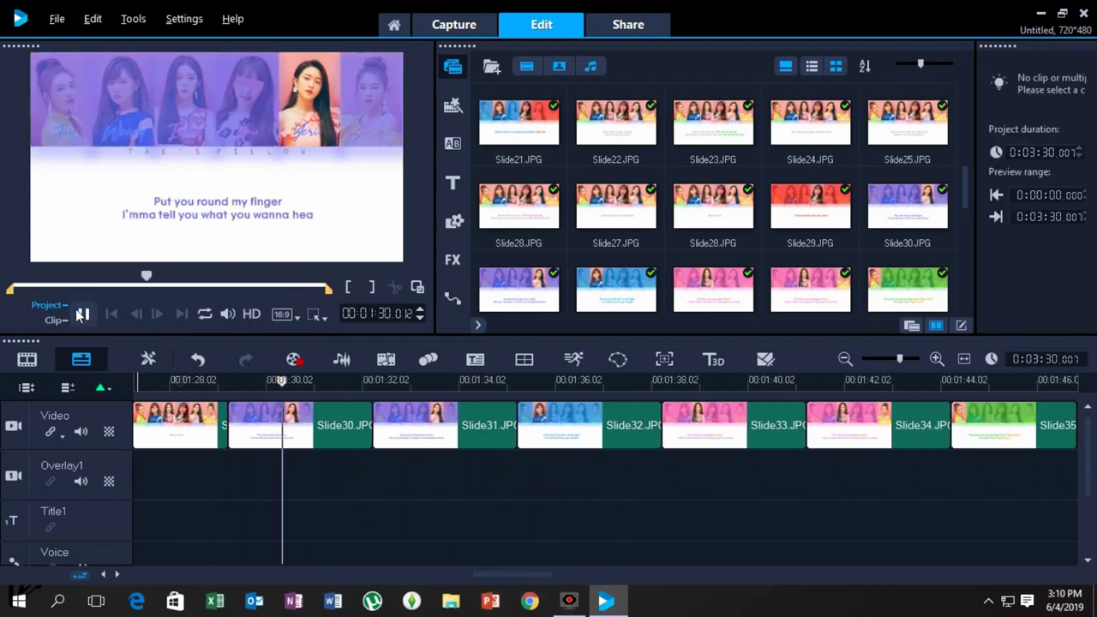
left_click(80, 315)
left_click(347, 425)
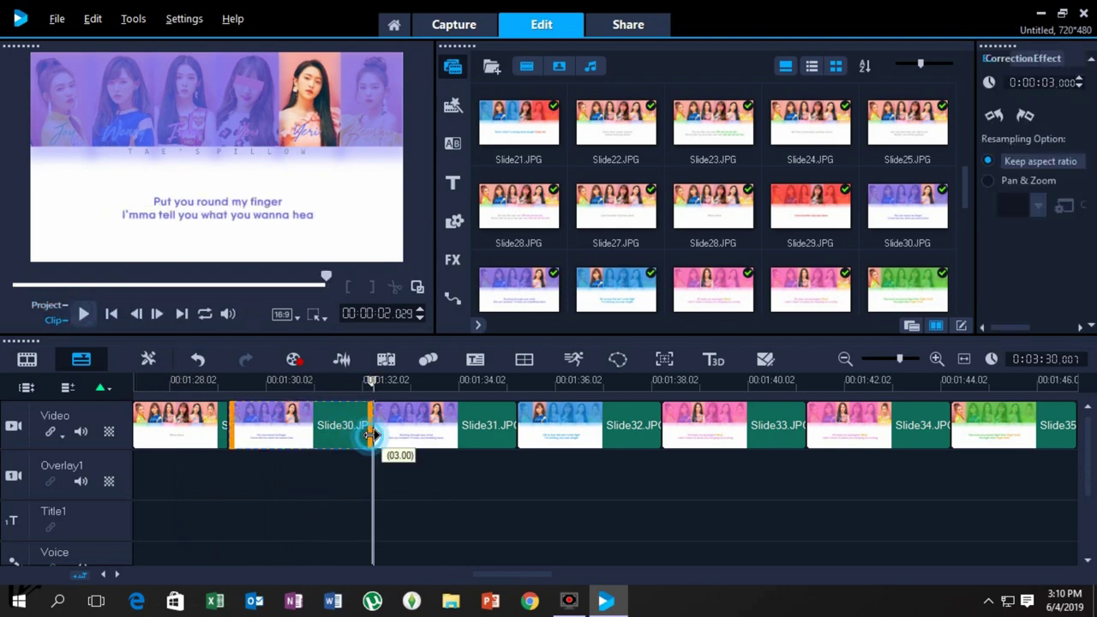
left_click_drag(372, 434, 387, 431)
left_click(333, 487)
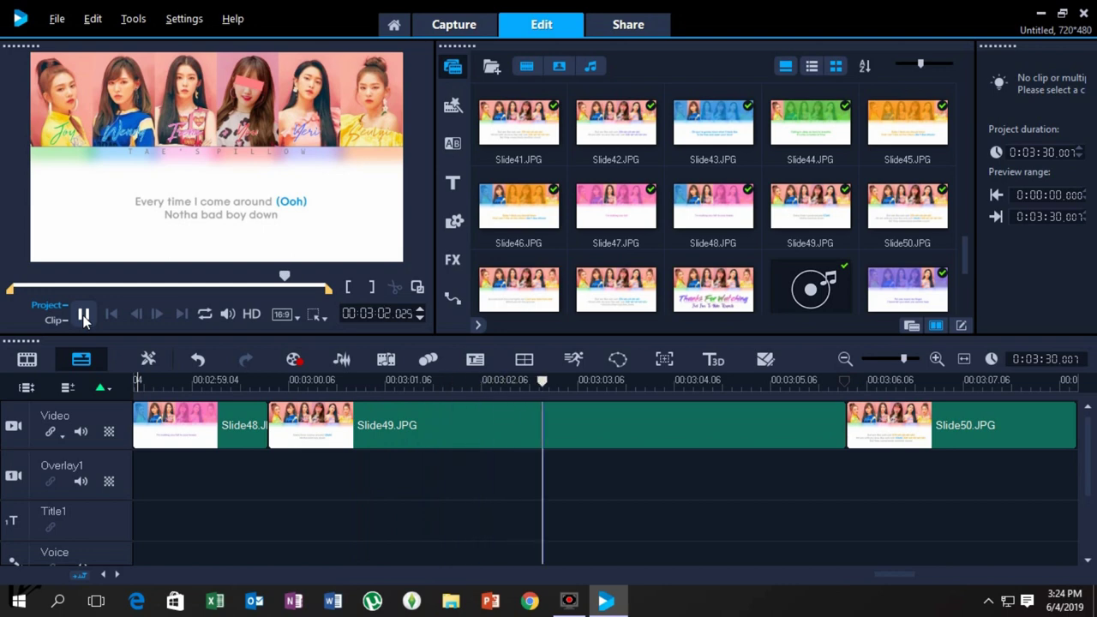
Stop playback within Slide49.JPG and trim the clip's end to a duration of 4 seconds 27 frames.
left_click(83, 315)
left_click(759, 426)
left_click_drag(844, 426, 739, 446)
Extend the Slide50.JPG clip on the Video track to a duration of 5 seconds 16 frames.
scroll(651, 233, "down", 1)
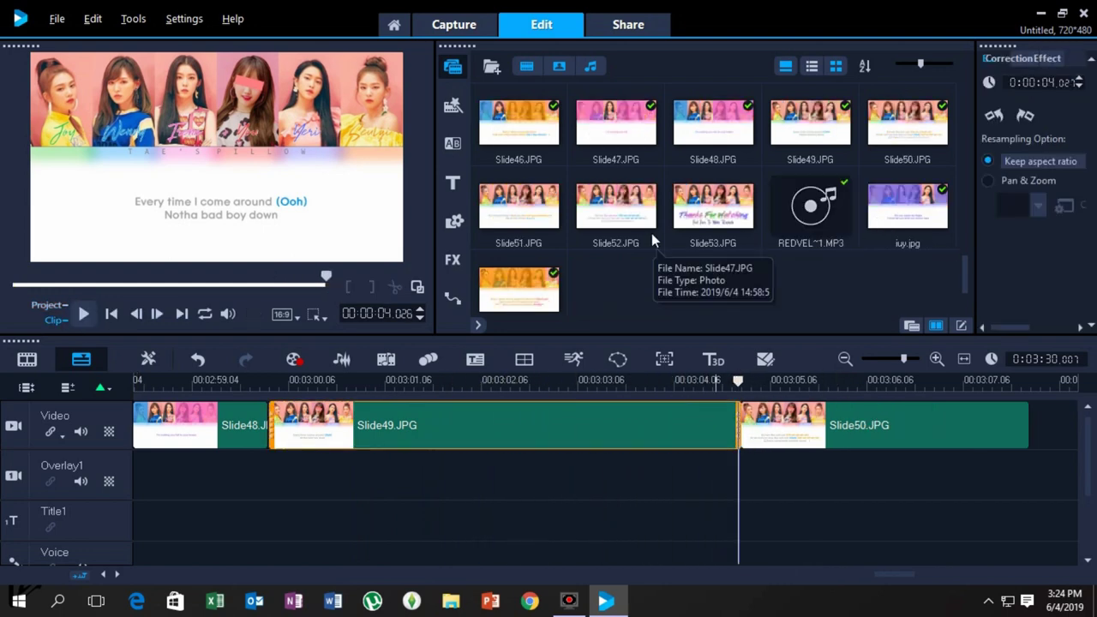
left_click(523, 192)
left_click(888, 417)
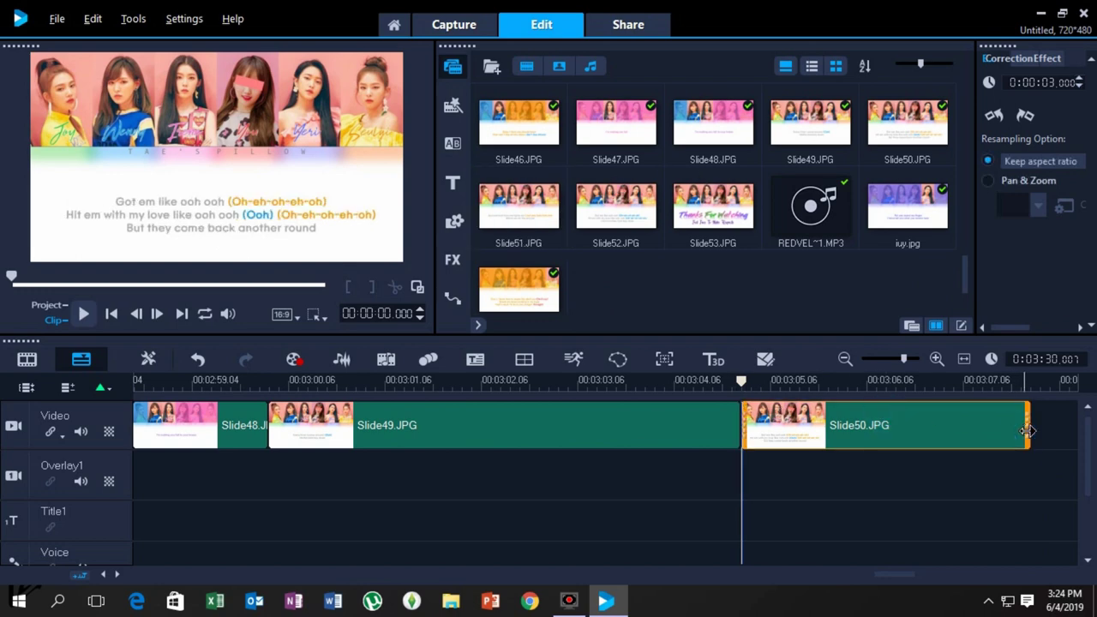
left_click_drag(1026, 431, 267, 440)
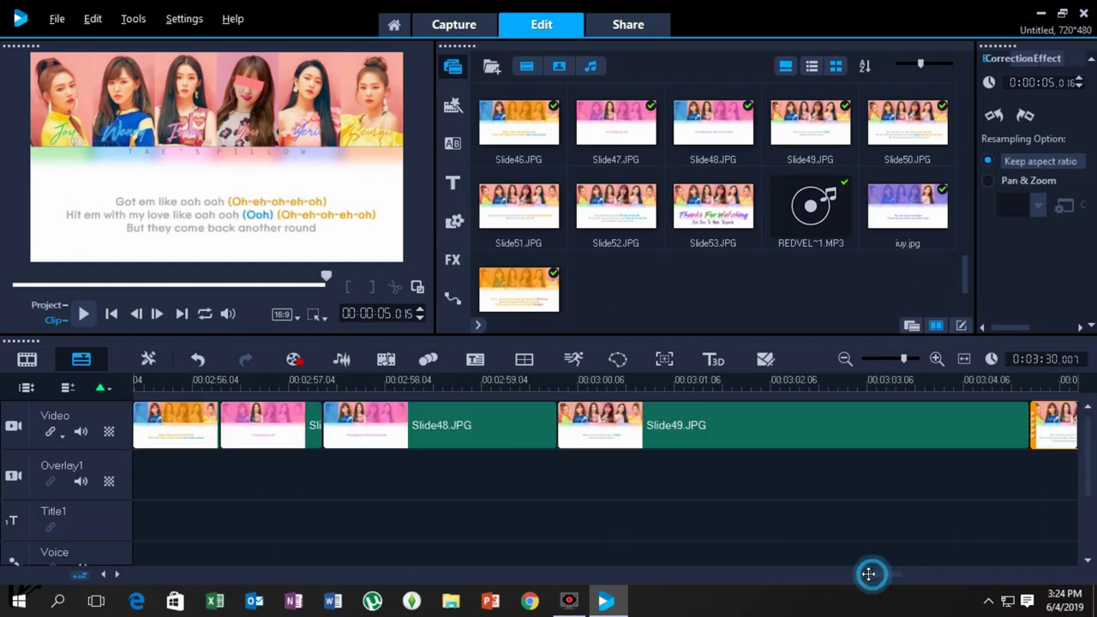
Play from Slide49.JPG into Slide50.JPG and extend Slide50.JPG to end at about 3 minutes 15 seconds.
left_click(83, 314)
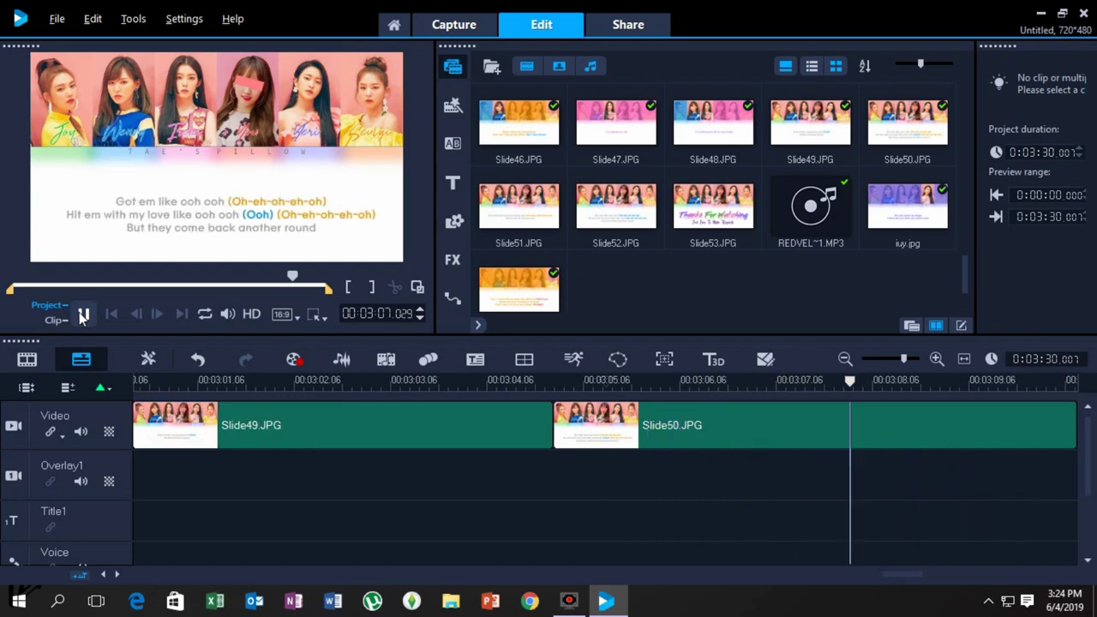
left_click(79, 312)
left_click(598, 425)
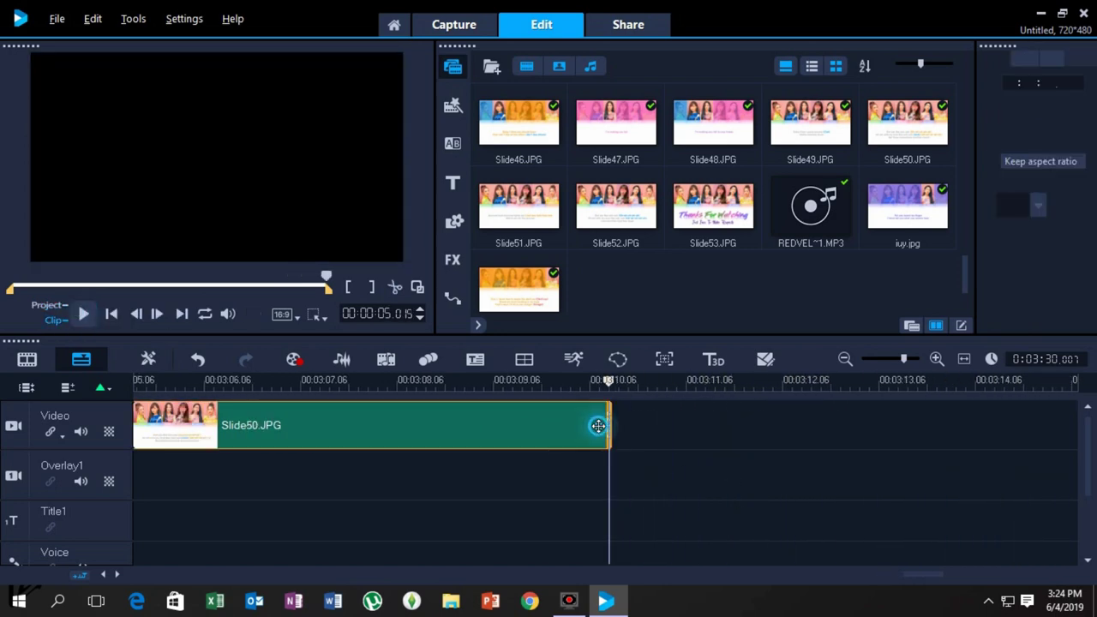
left_click_drag(609, 428, 1038, 457)
left_click(539, 503)
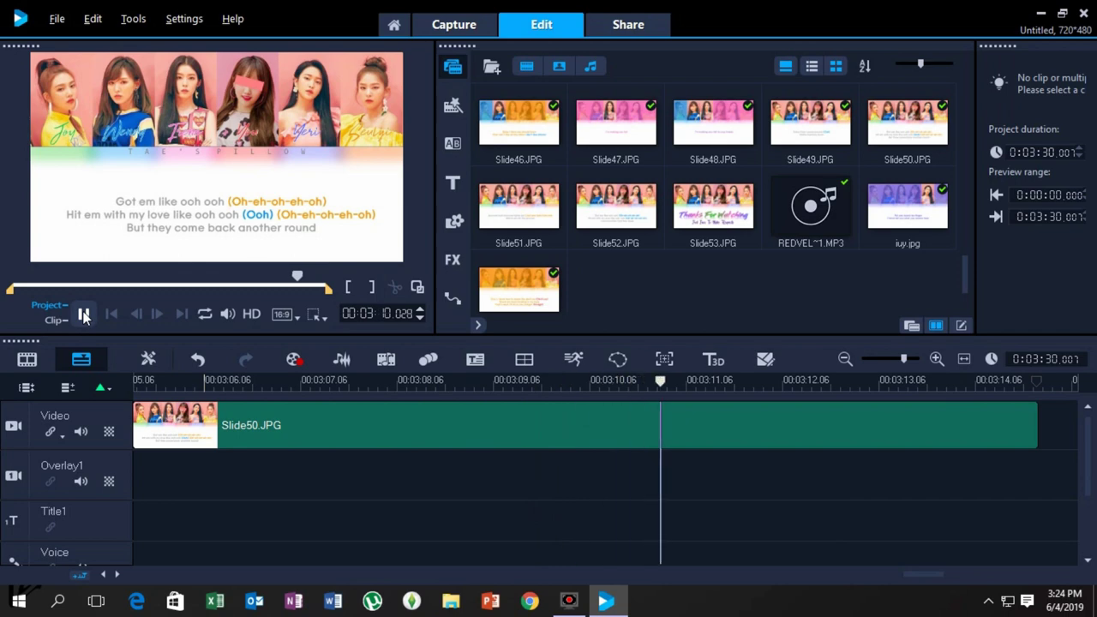
Trim Slide50.JPG to 7 seconds 11 frames and add Slide51.JPG, Slide52.JPG and Slide53.JPG after it on the Video track.
left_click(84, 314)
left_click(958, 433)
left_click_drag(1039, 426, 789, 437)
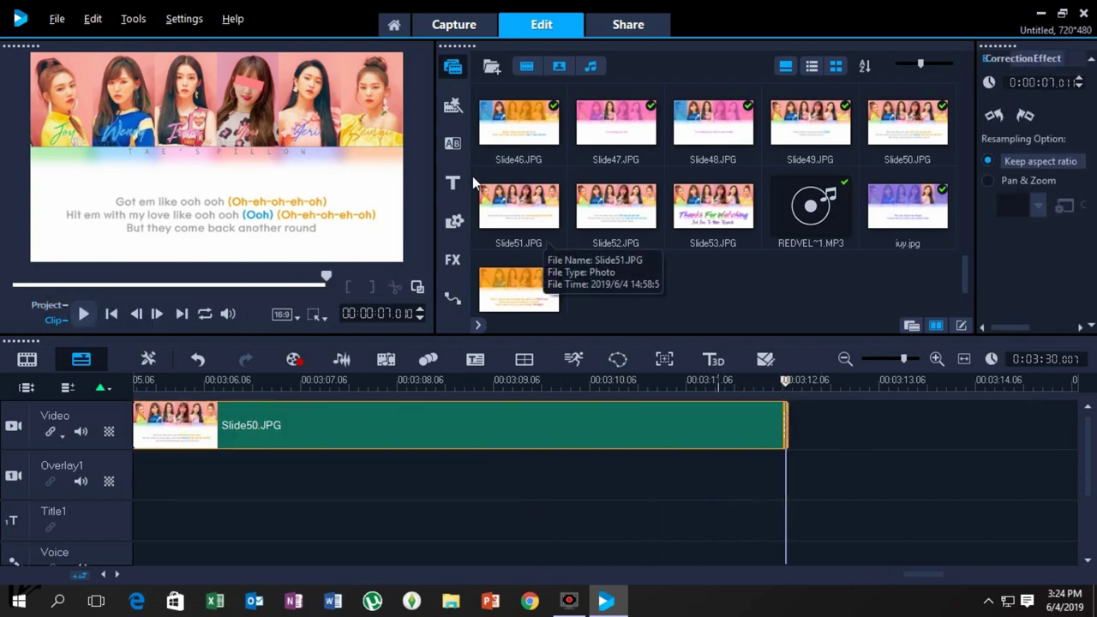
left_click_drag(477, 171, 733, 246)
left_click_drag(648, 218, 830, 433)
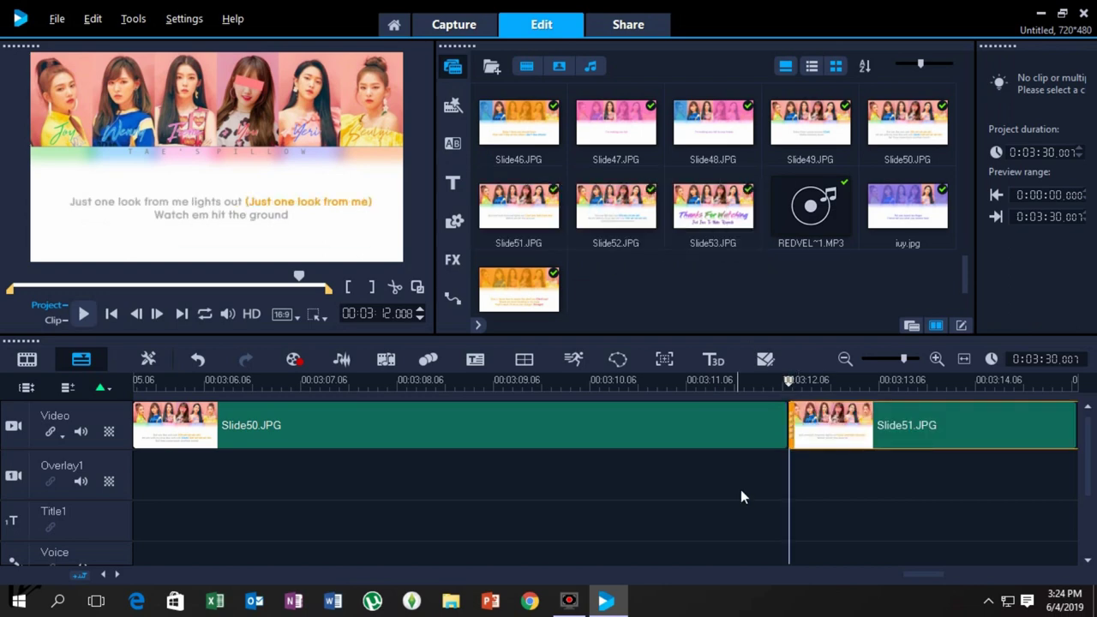
Play the start of Slide51.JPG and extend the clip to end at about 3 minutes 18.4 seconds.
left_click(84, 314)
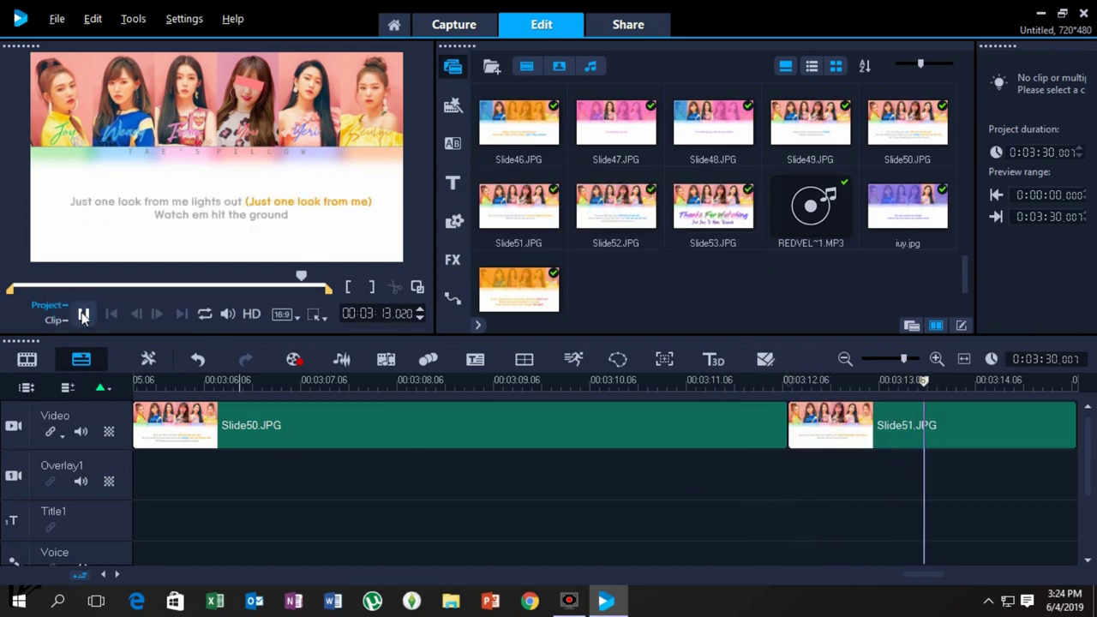
left_click(84, 313)
left_click(510, 429)
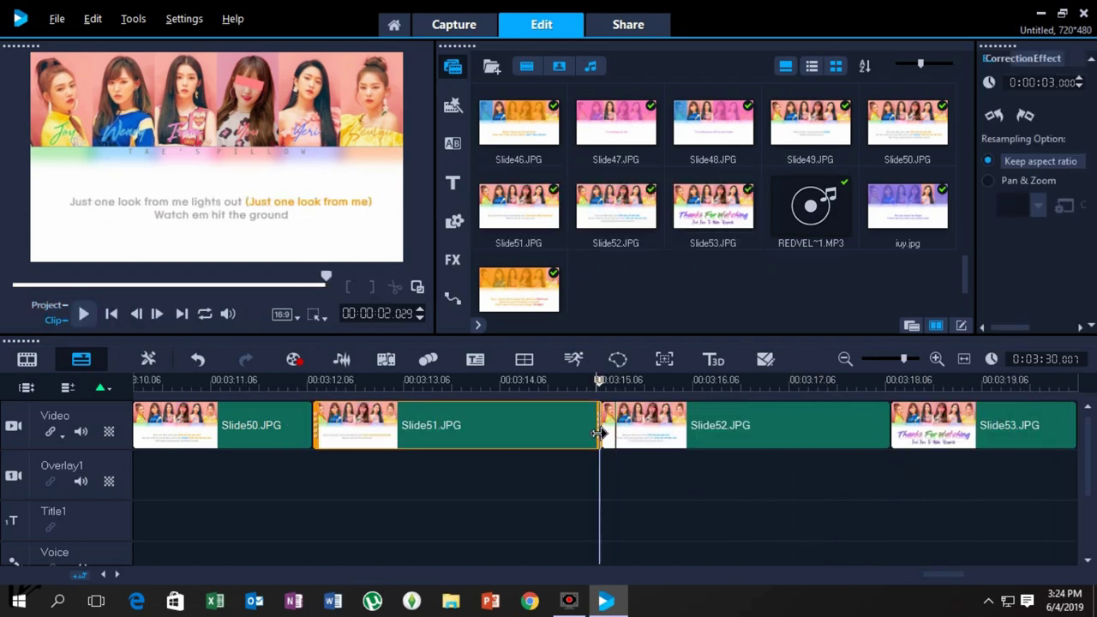
left_click_drag(600, 429, 853, 439)
left_click(387, 473)
Play through Slide51.JPG and trim its end to a duration of 5 seconds 20 frames.
left_click(83, 314)
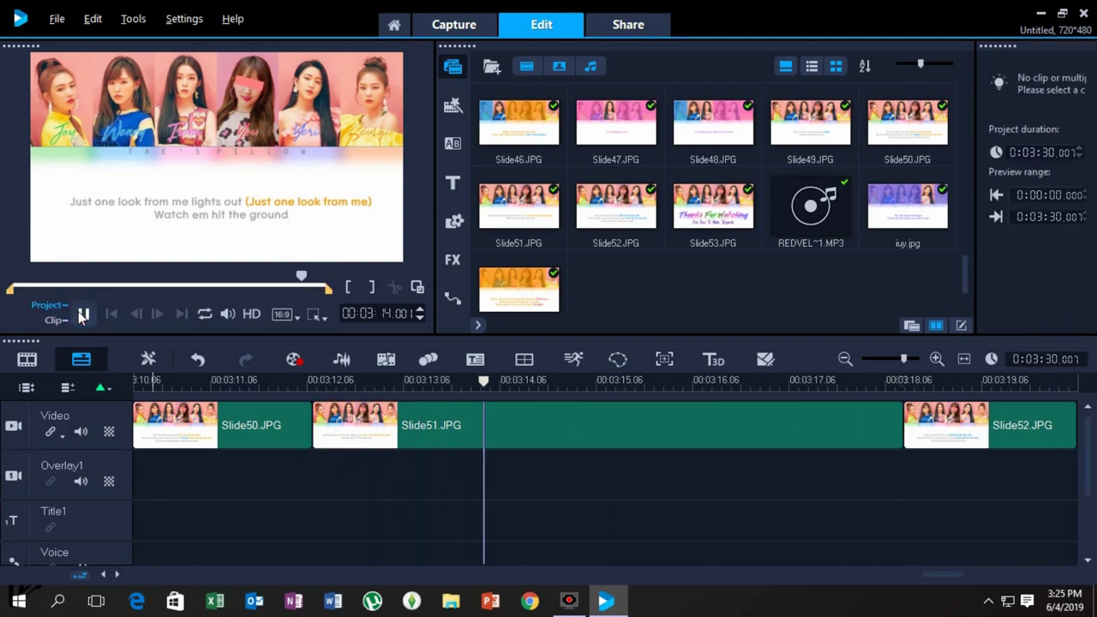
key("space")
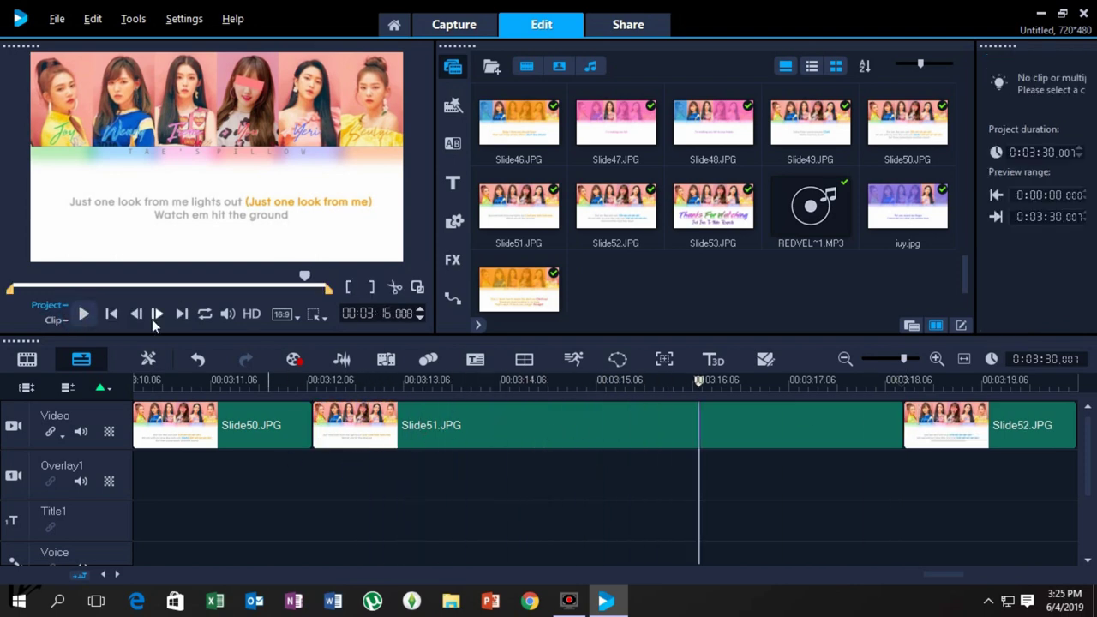
left_click(85, 313)
left_click(84, 313)
left_click(84, 313)
left_click(84, 313)
left_click(889, 430)
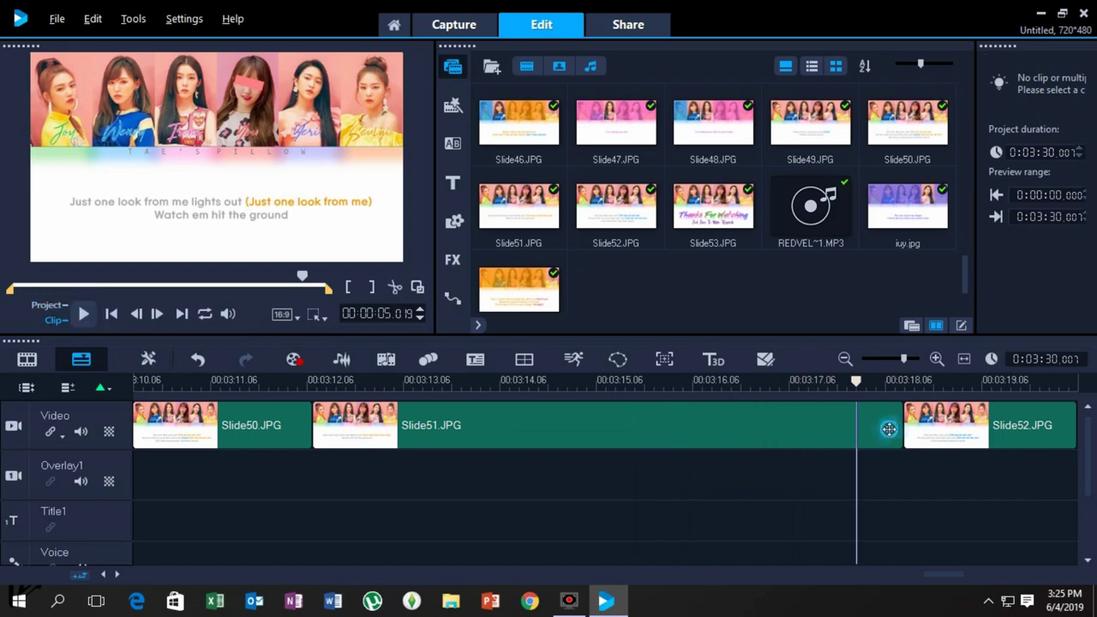
left_click_drag(889, 430, 865, 438)
Extend the Slide52.JPG clip to end at about 3 minutes 23.8 seconds.
left_click_drag(935, 571, 954, 572)
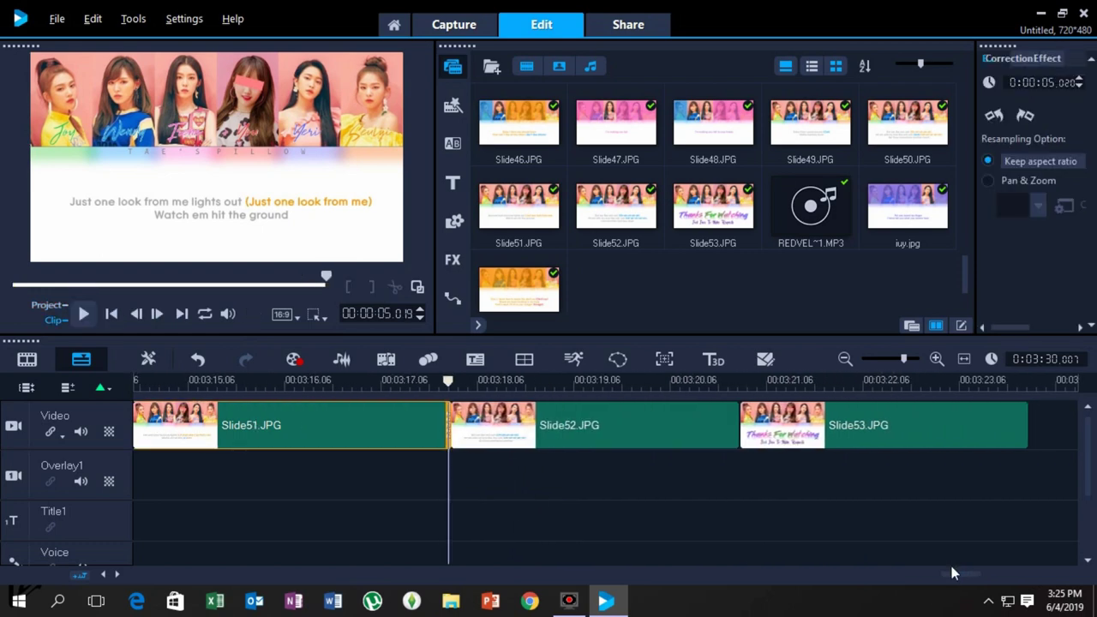
left_click(686, 427)
left_click_drag(739, 439, 1016, 431)
left_click(395, 467)
Play through Slide52.JPG and extend the clip further to end at about 3 minutes 24.9 seconds.
left_click(85, 316)
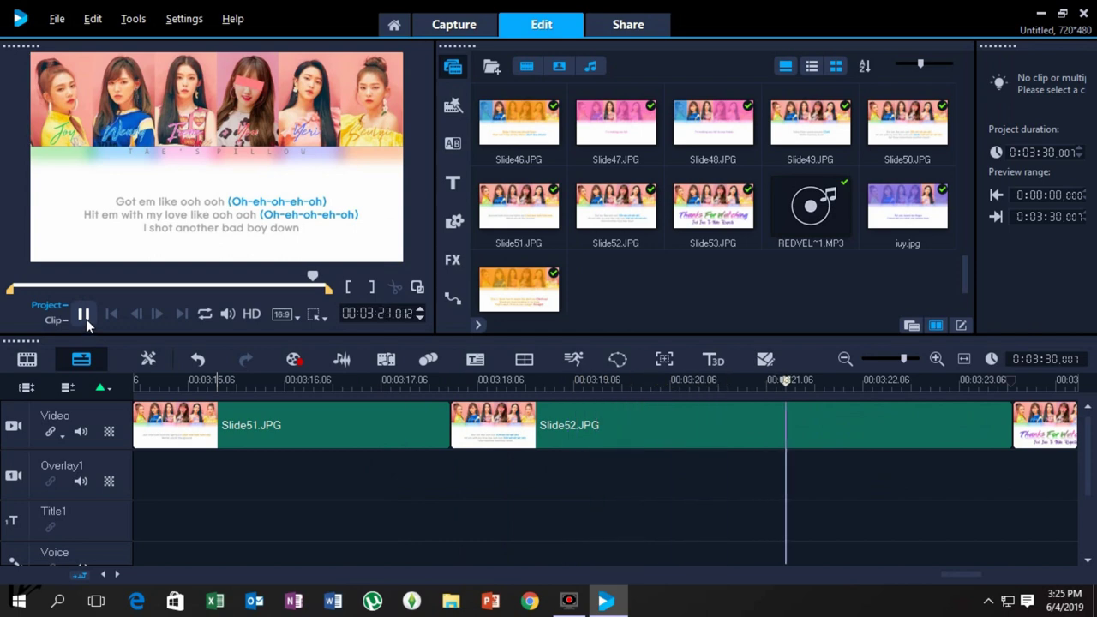
left_click(86, 316)
left_click(981, 572)
left_click_drag(982, 572, 998, 570)
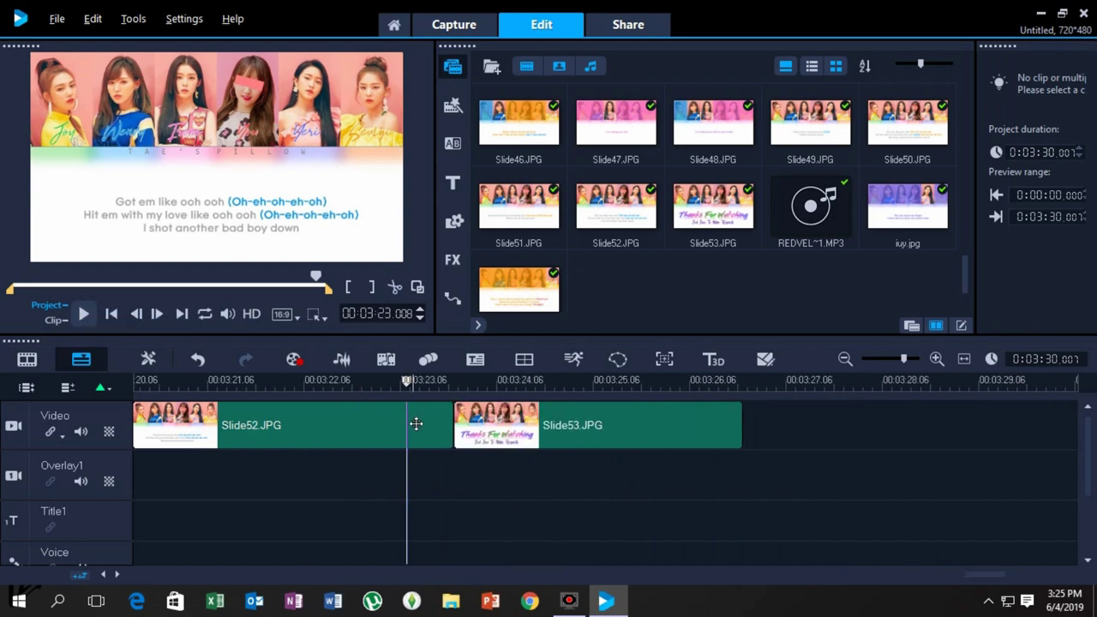
left_click(418, 425)
left_click_drag(451, 426, 562, 431)
left_click(367, 461)
Play into the closing Slide53.JPG and extend the clip to a duration of 10 seconds 3 frames.
left_click(82, 314)
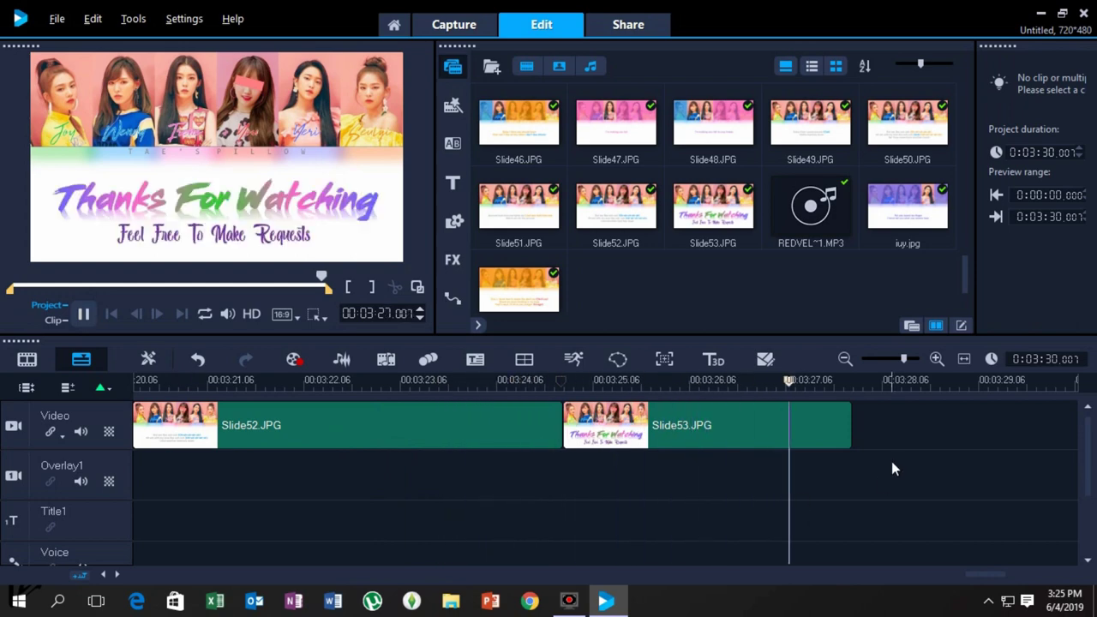
left_click_drag(848, 426, 904, 432)
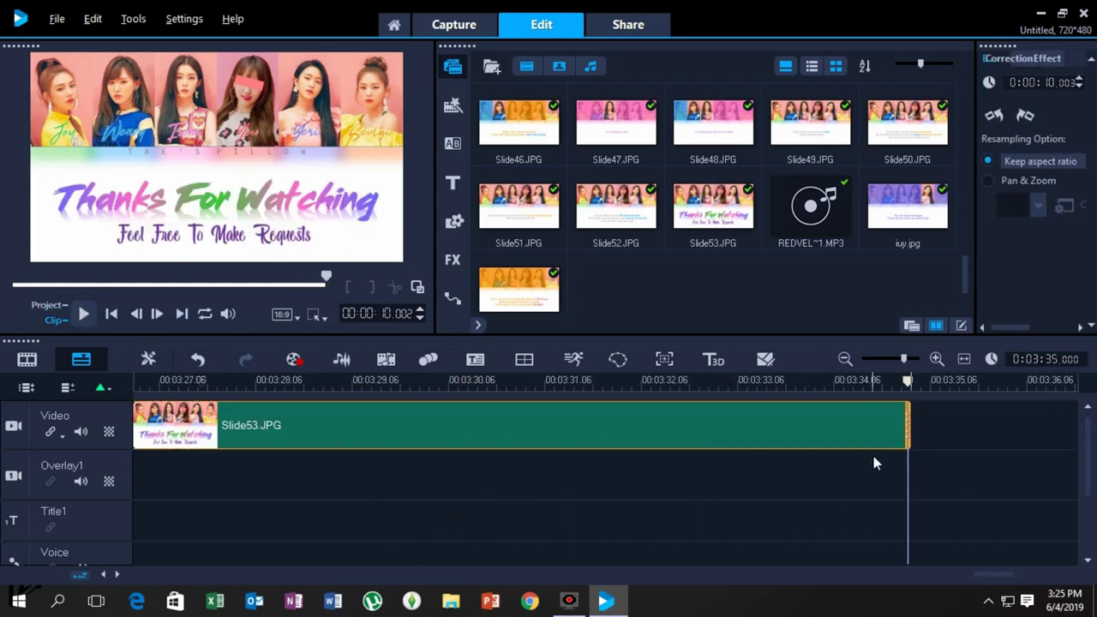
Export the project as MPEG-4 with the file name BAD BOY - RED VELVET FT. YOU (ENGLISH VERSION)(COLOR CODED)[6 MEMBER VER.].
left_click(613, 26)
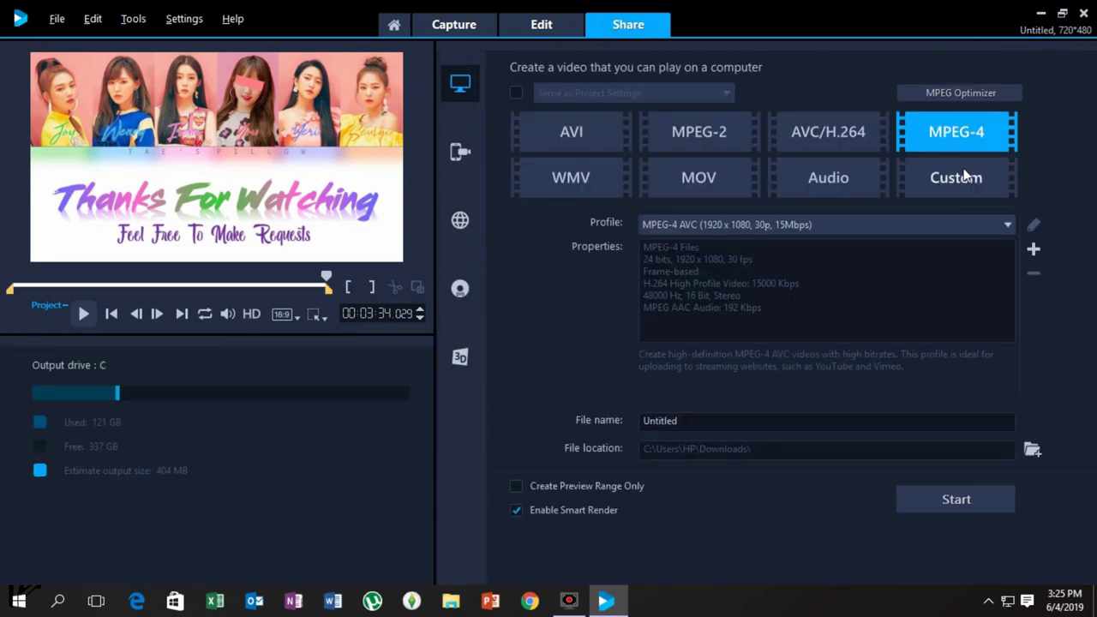
double_click(676, 421)
key("BackSpace")
type("BAD")
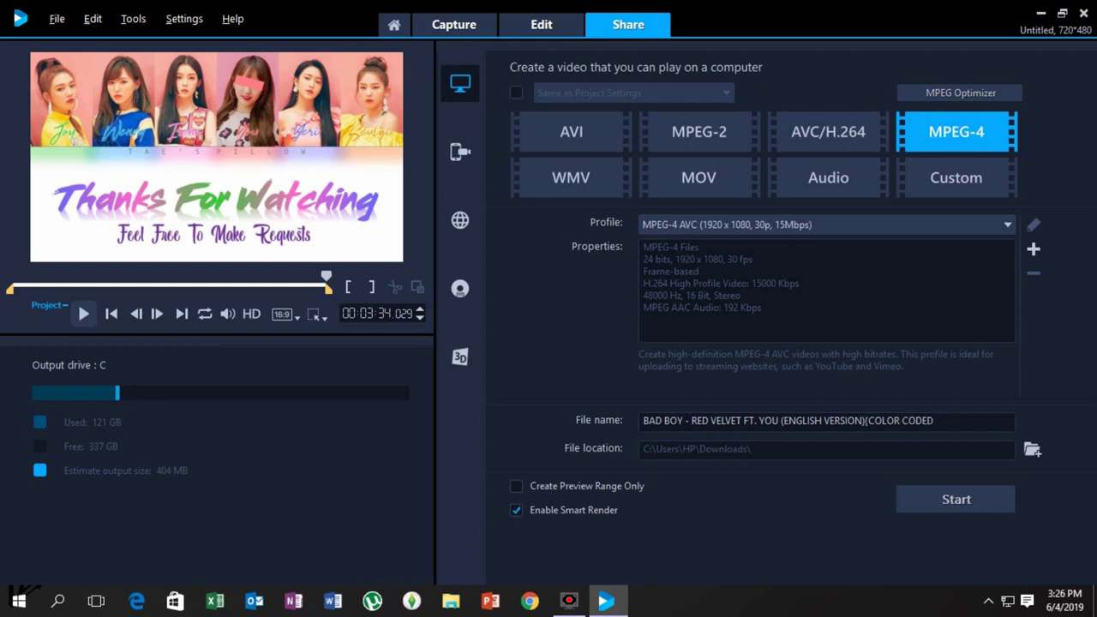
type("6")
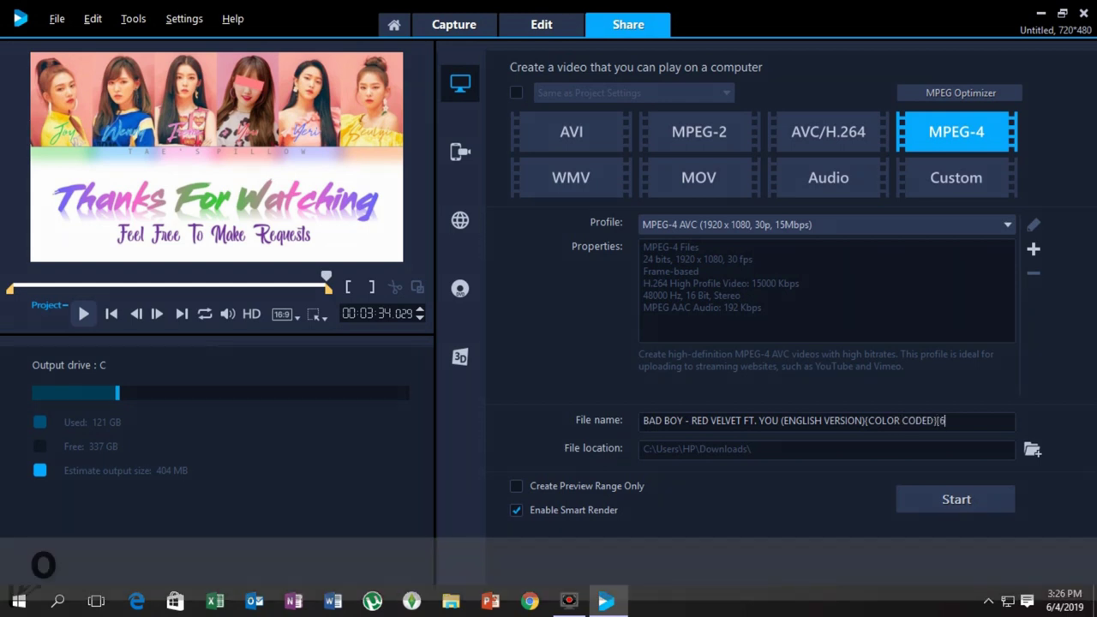
type(" MEMBER VER.]")
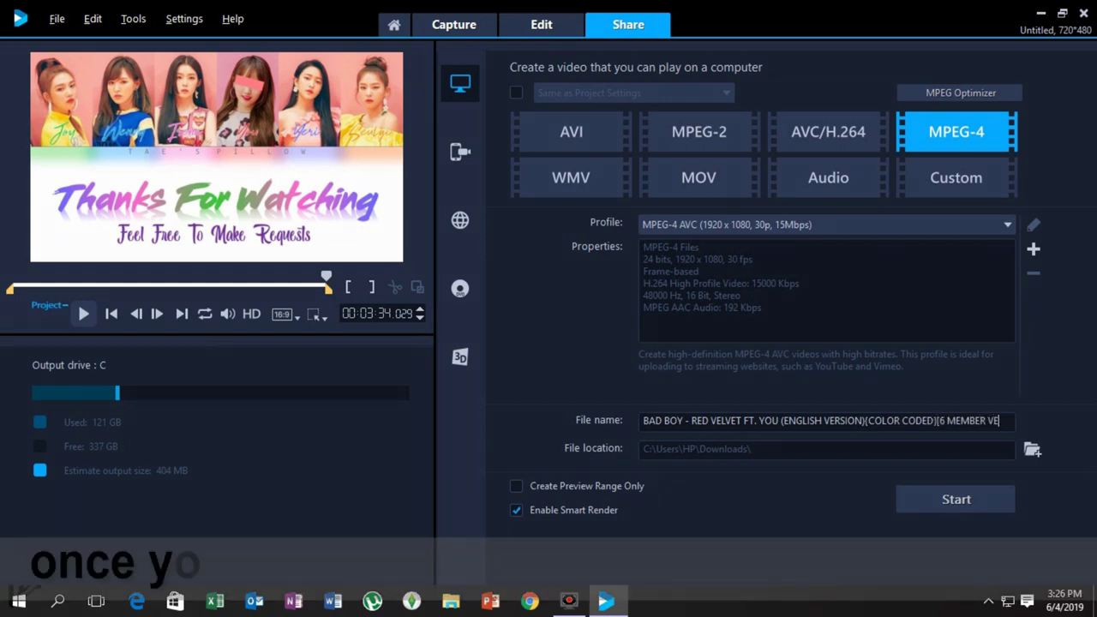
left_click(961, 500)
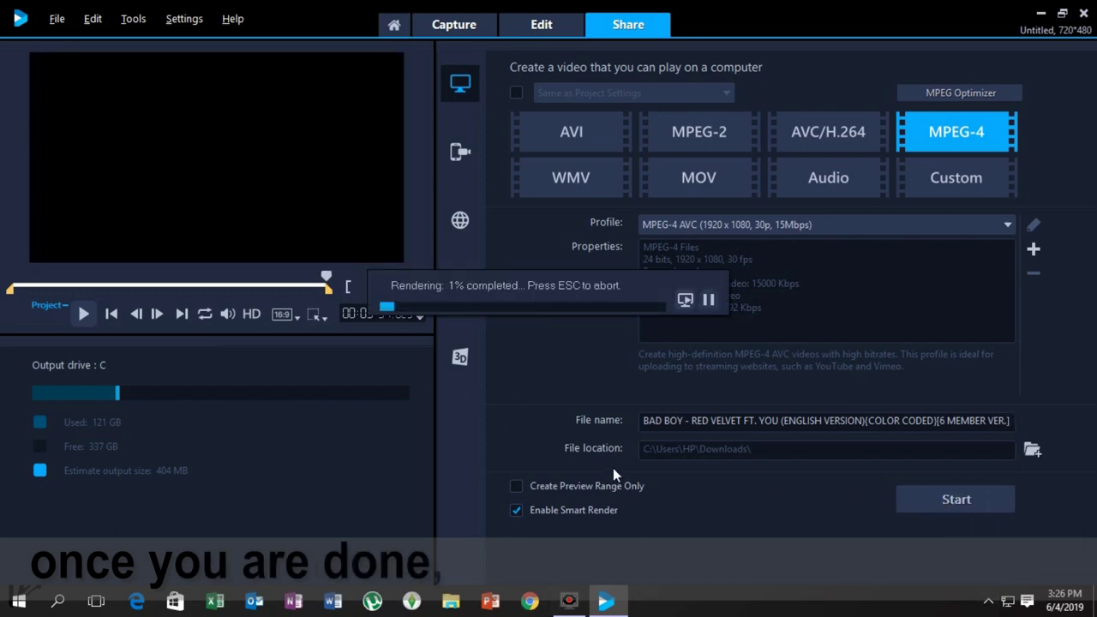